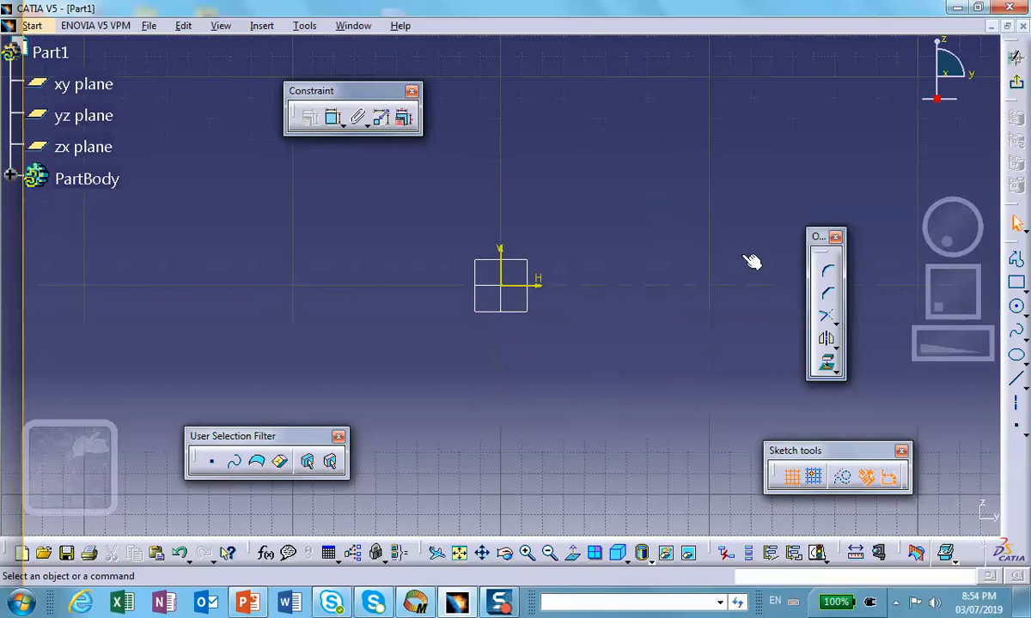
Sketch two end-to-end horizontal lines along the H axis, starting at the origin, with the first about 3.5 in long
mouse_move(651, 223)
middle_down()
mouse_move(304, 209)
mouse_move(367, 203)
middle_up()
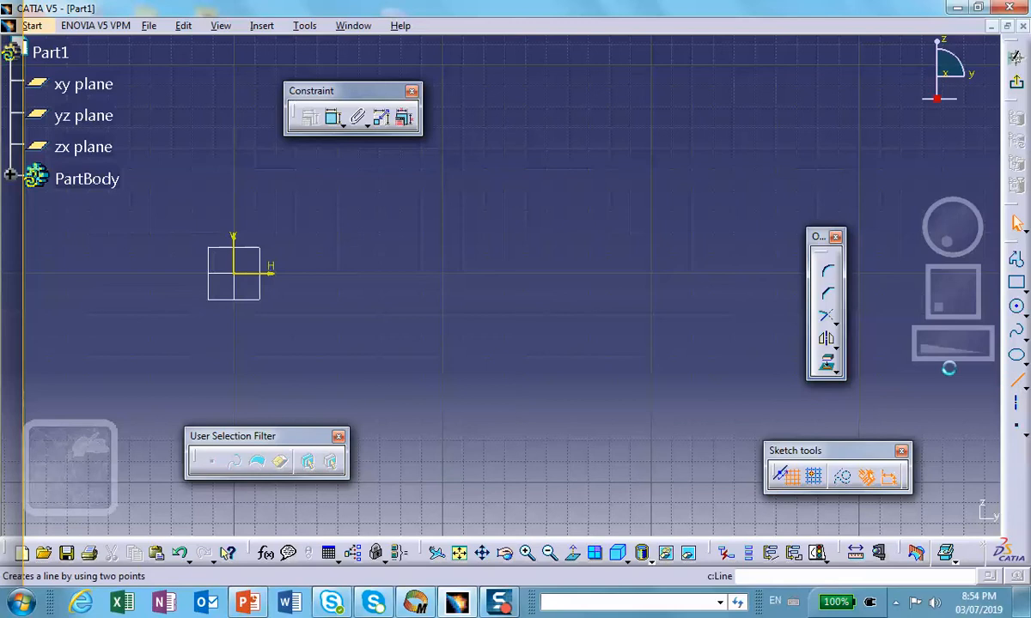
click(1015, 382)
click(234, 273)
click(421, 273)
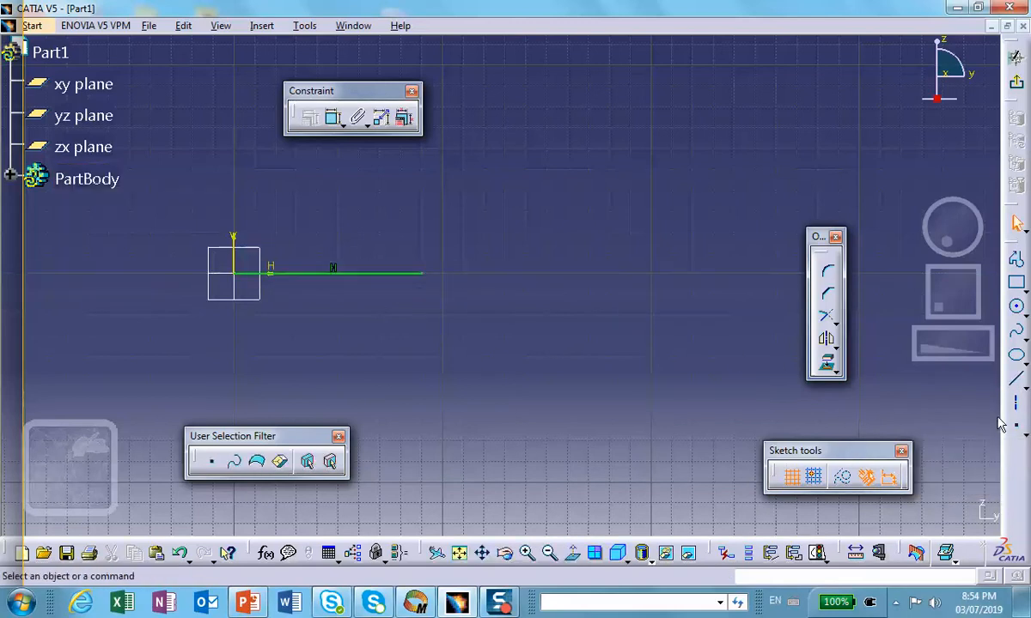
click(1016, 380)
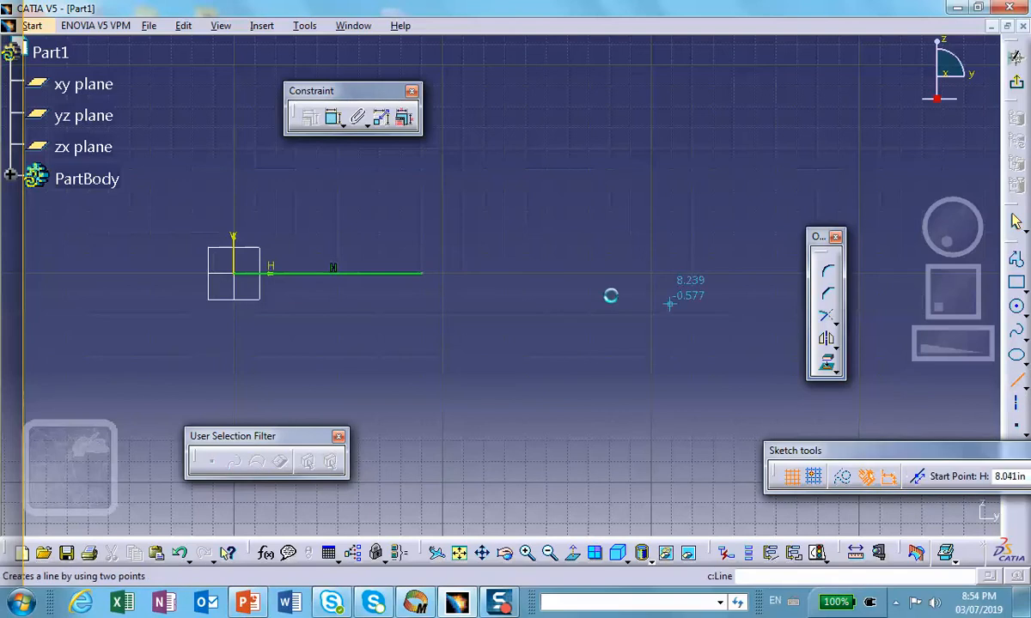
click(425, 280)
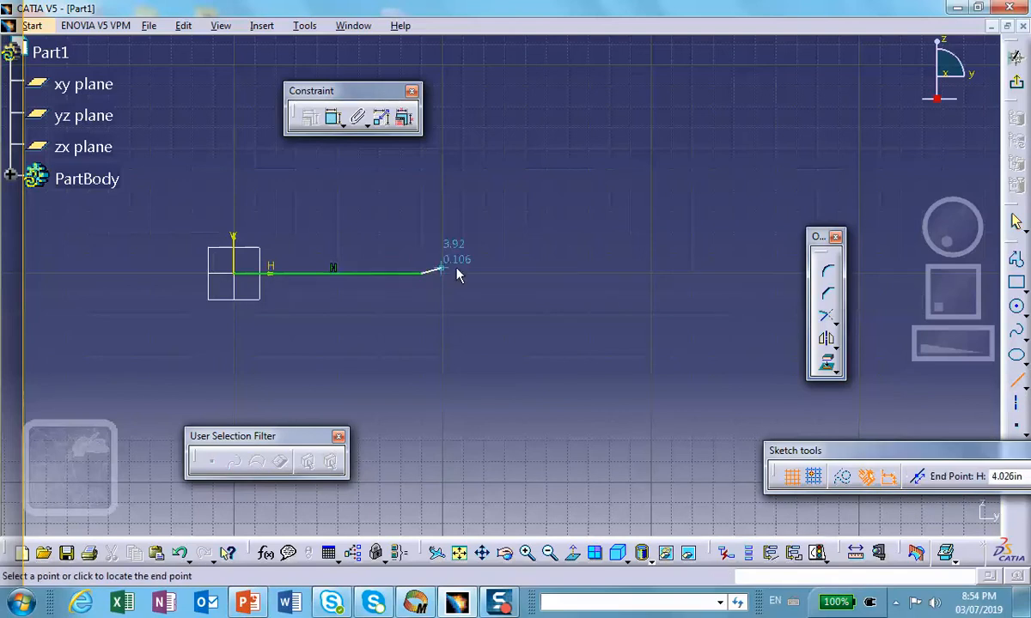
click(686, 277)
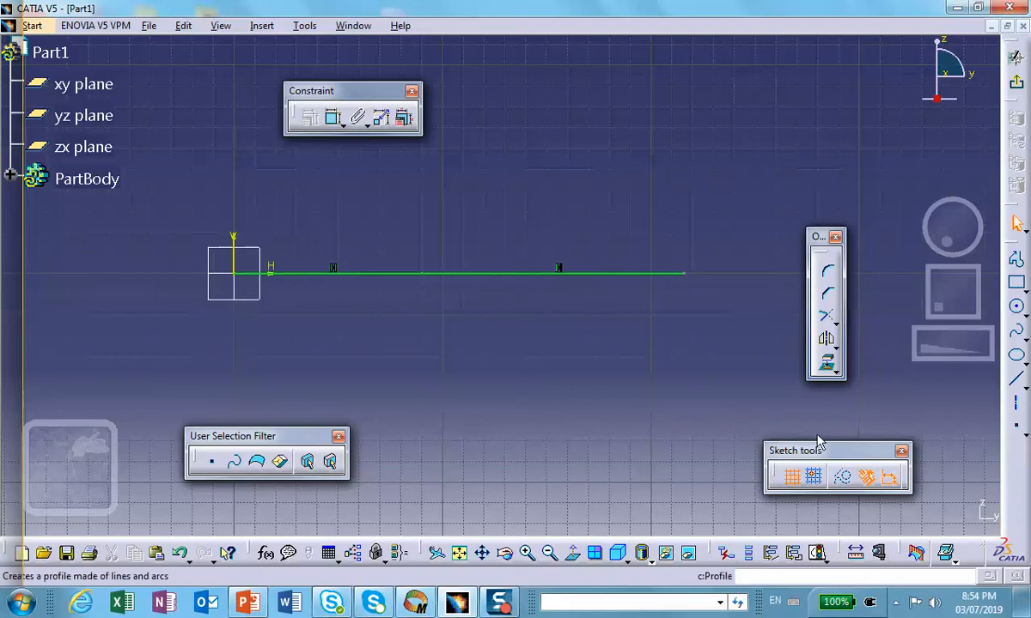
Add a length dimension to the first line from the origin and set it to 5 in
click(340, 126)
click(318, 274)
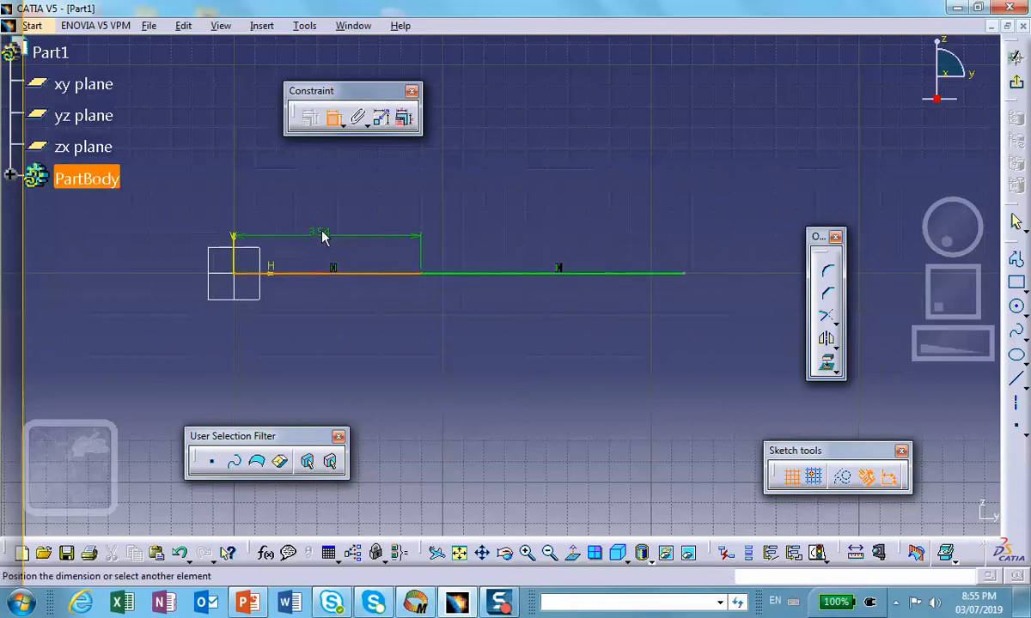
click(329, 230)
double_click(329, 228)
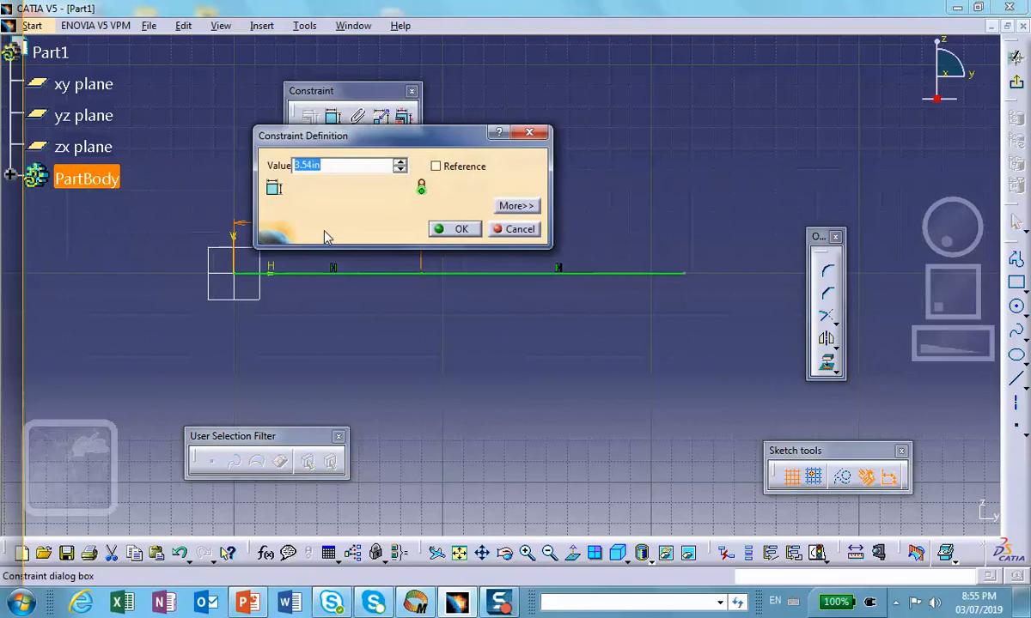
text(5)
click(455, 229)
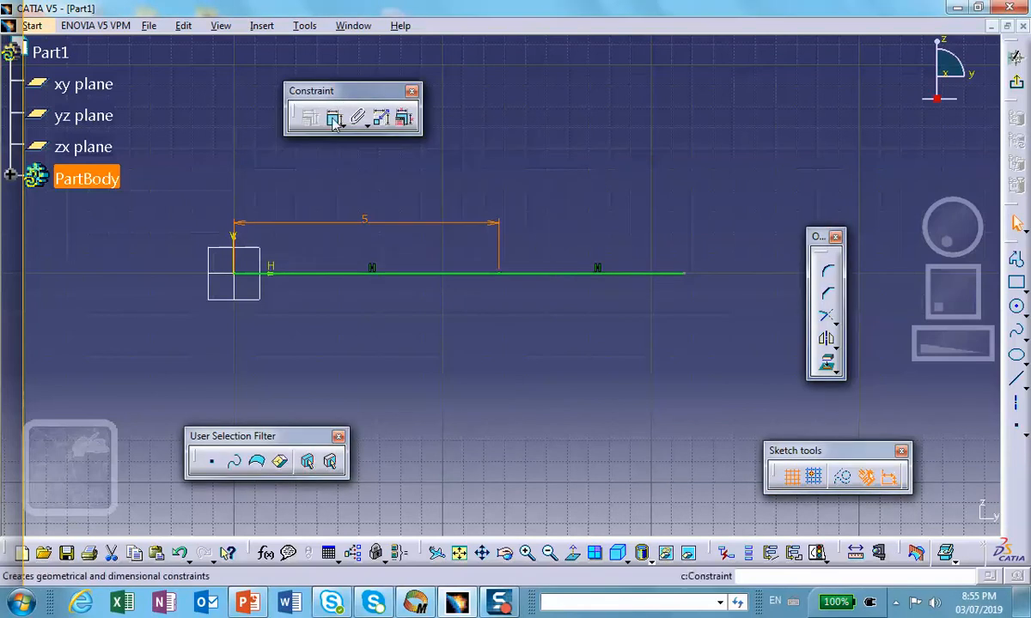
Constrain the second line's length to 5 in and exit the sketch
click(333, 117)
click(563, 273)
click(562, 169)
click(559, 165)
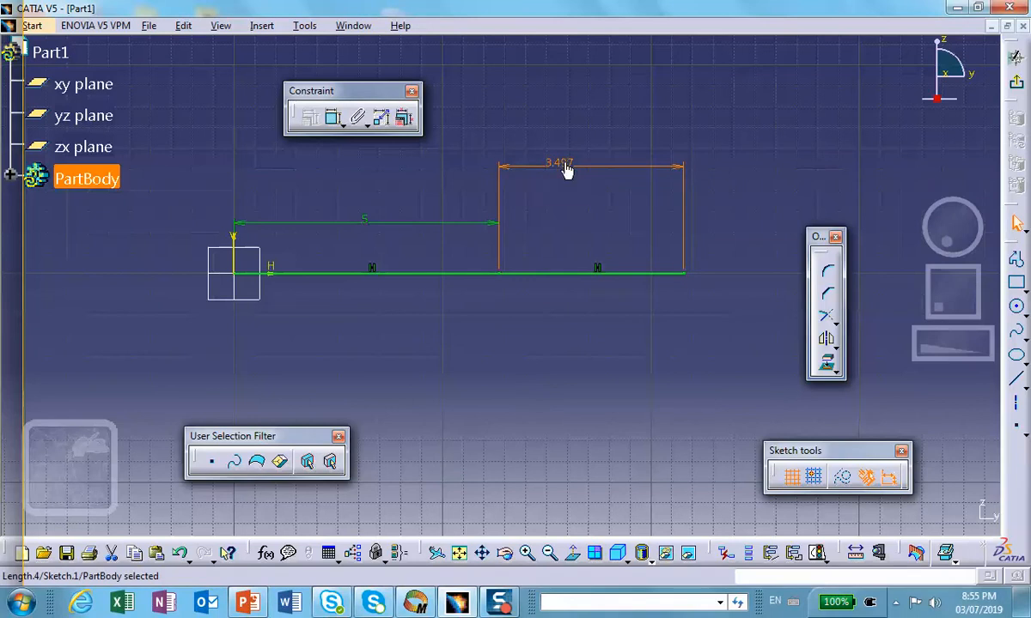
double_click(563, 168)
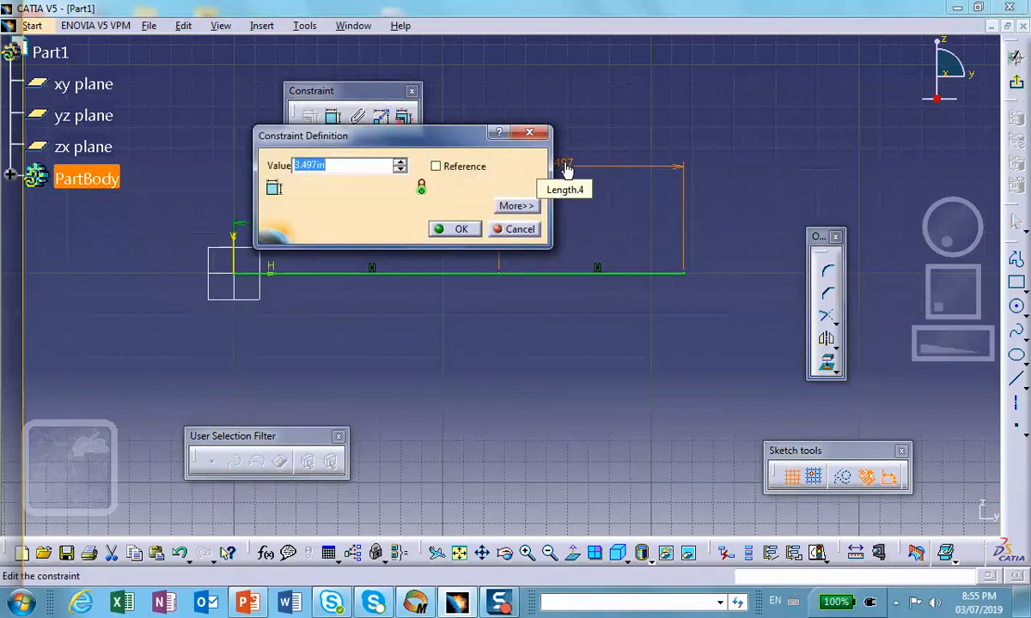
text(5)
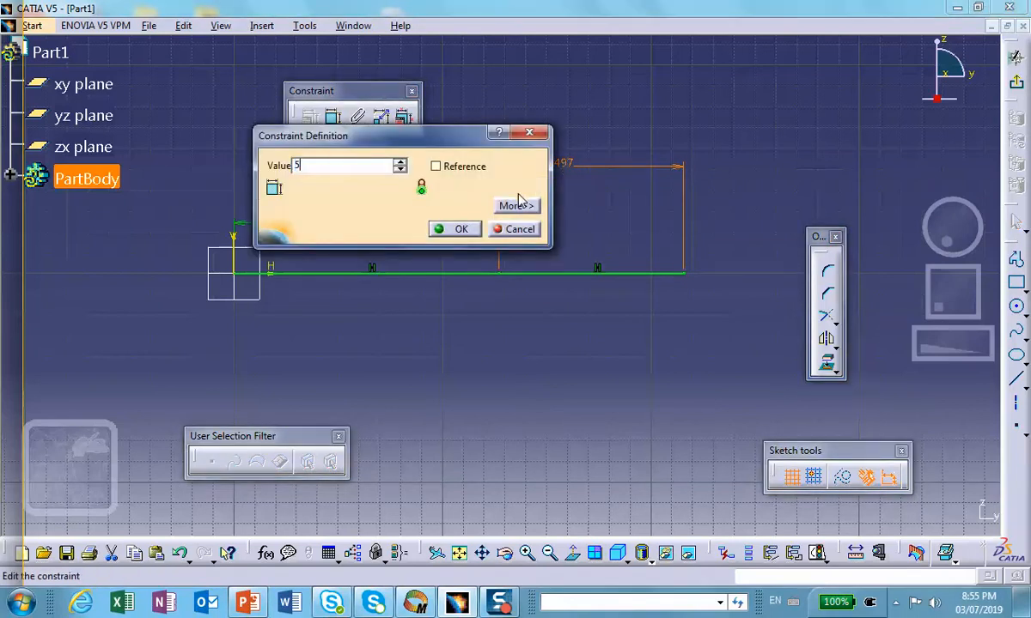
click(459, 232)
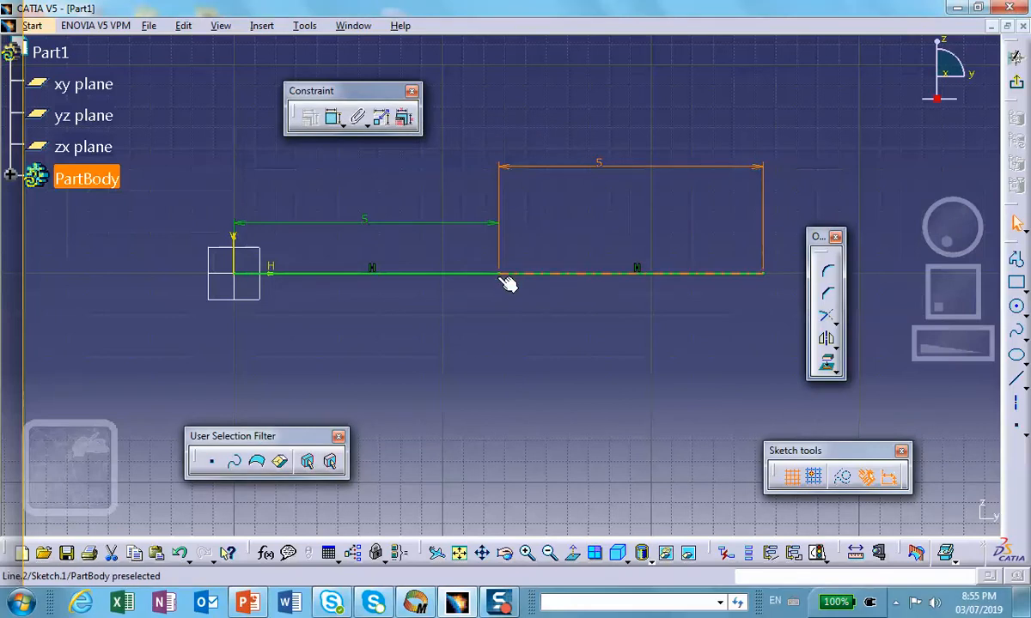
click(1016, 82)
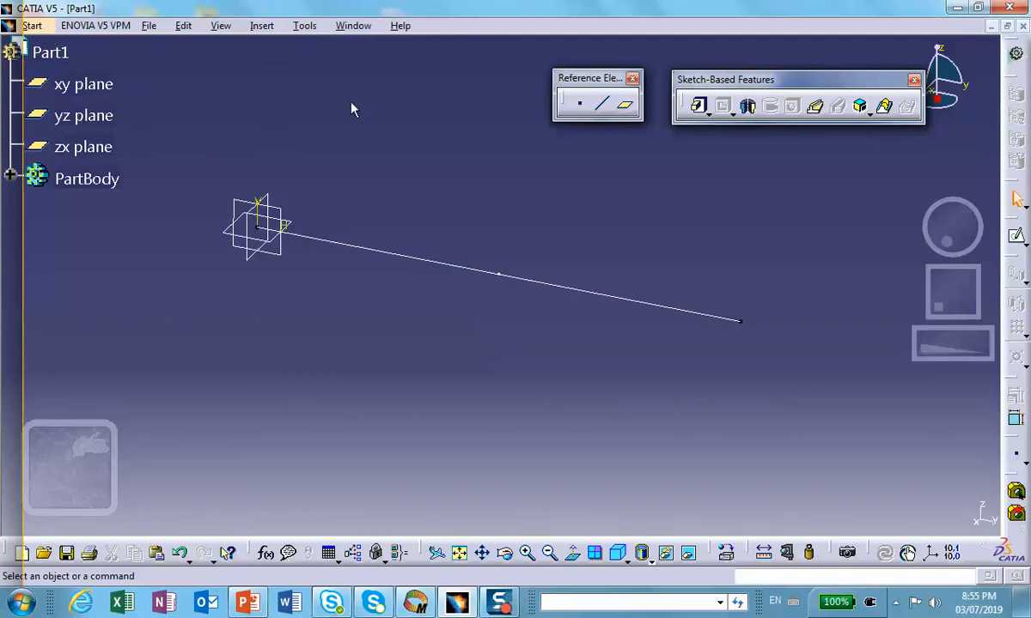
click(31, 27)
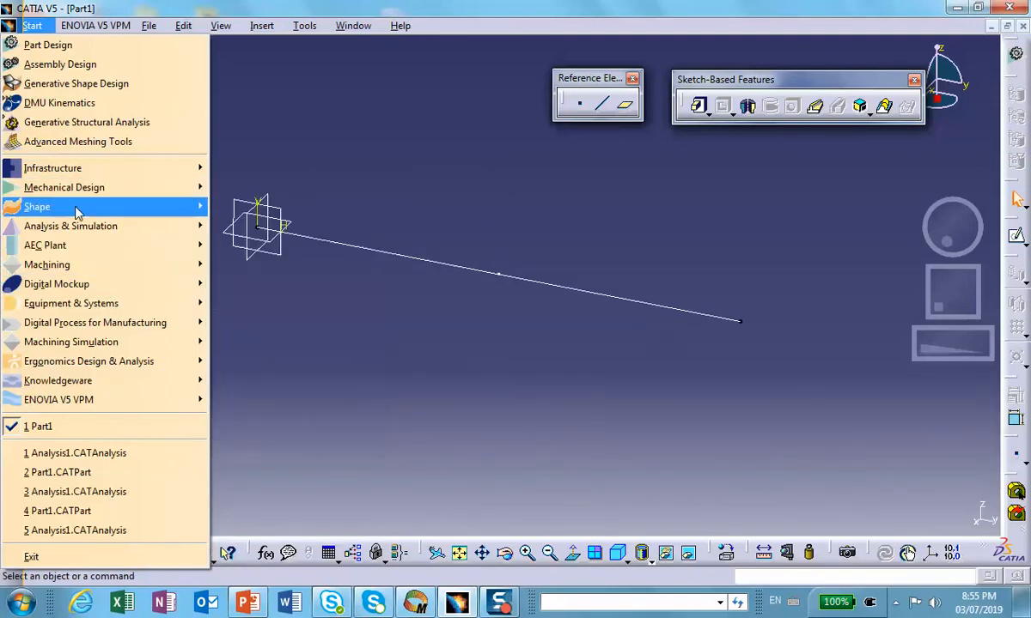
mouse_move(75, 213)
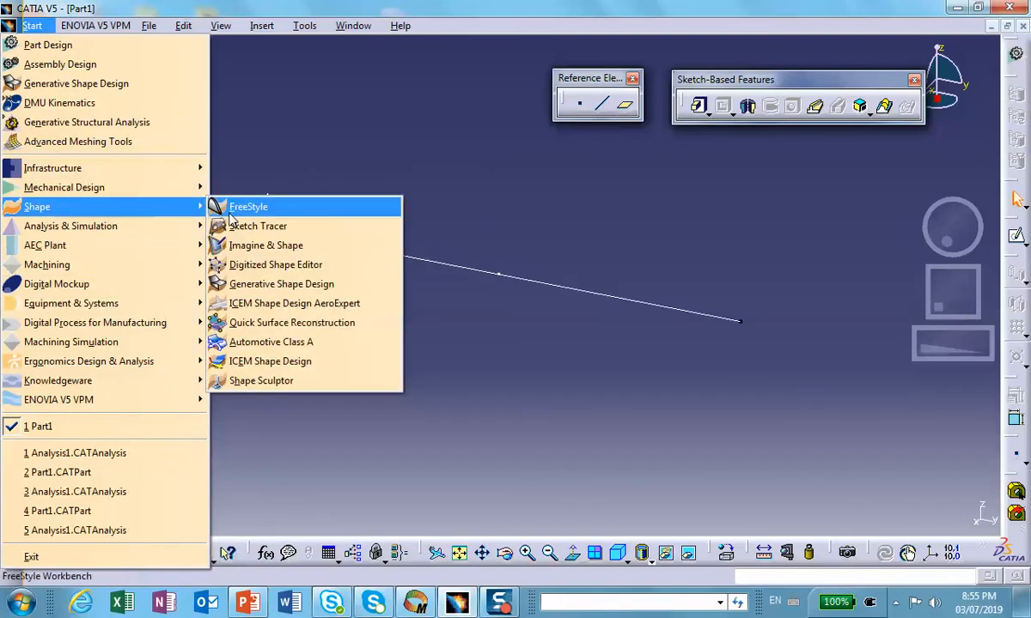
click(262, 286)
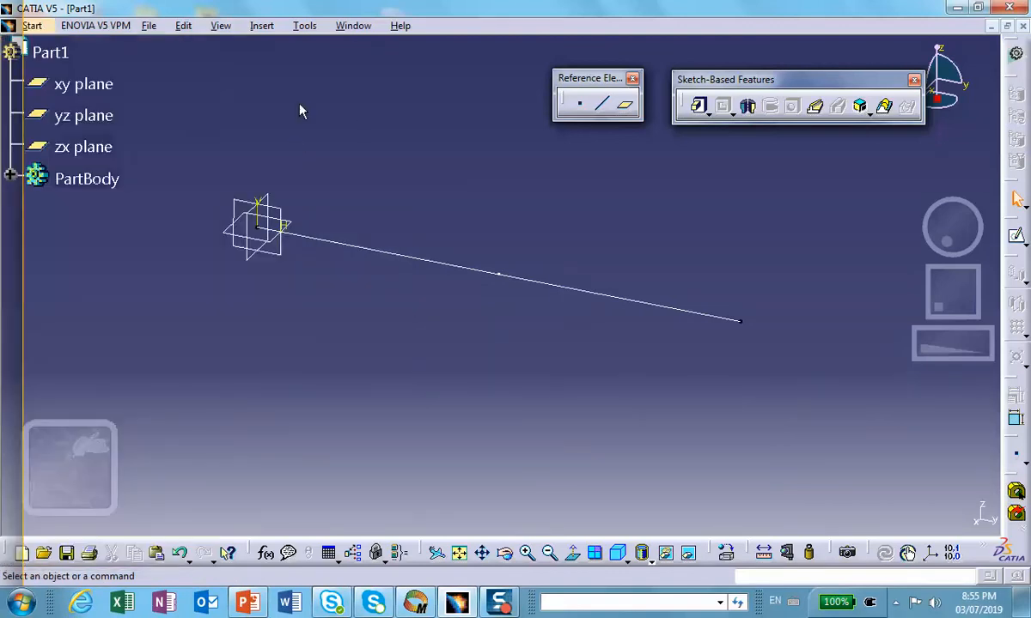
Switch to the Wireframe and Surface Design workbench from the Mechanical Design group
click(32, 27)
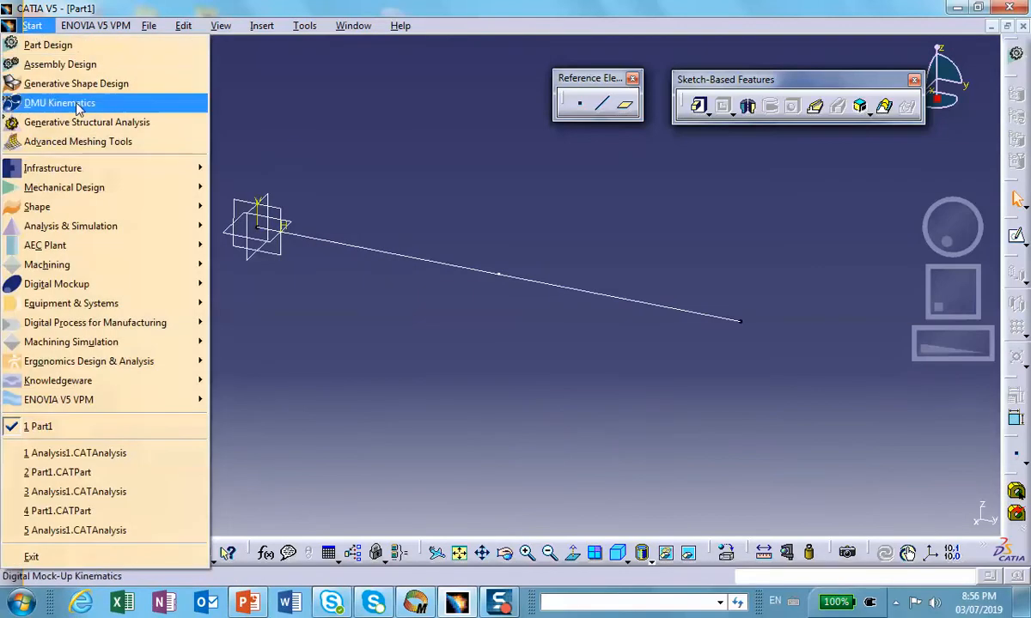
mouse_move(103, 186)
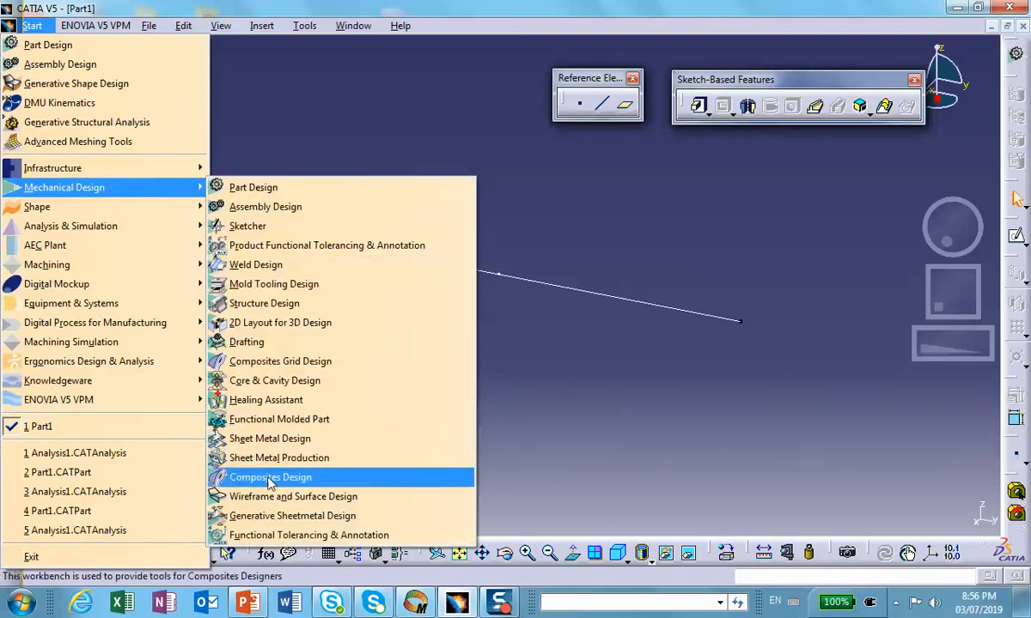
click(266, 503)
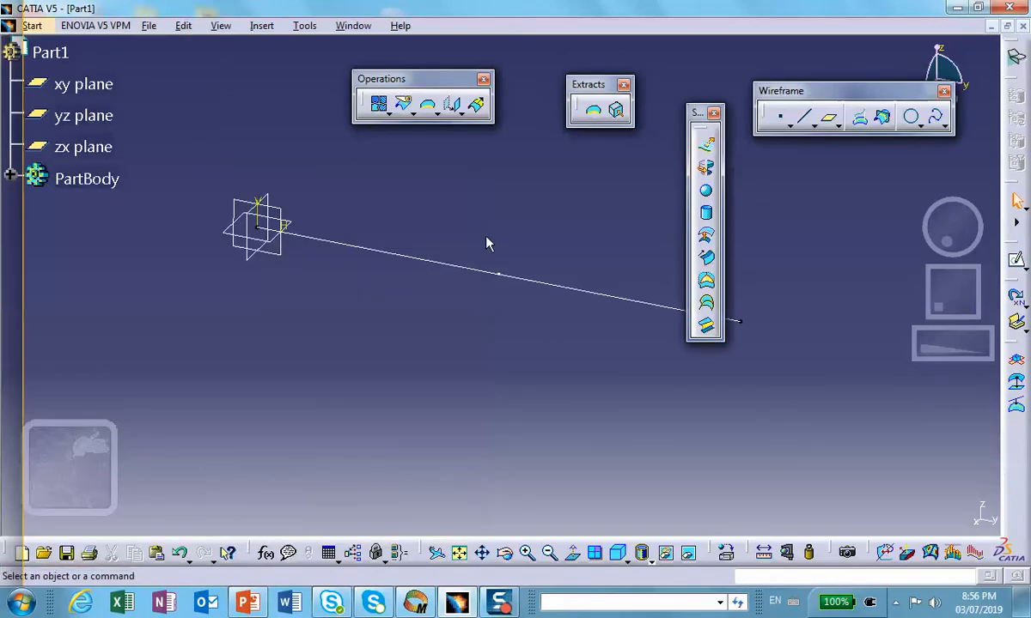
Create a Join from Sketch.1 with the default merging settings and expand PartBody in the tree
middle_drag(486, 221, 453, 273)
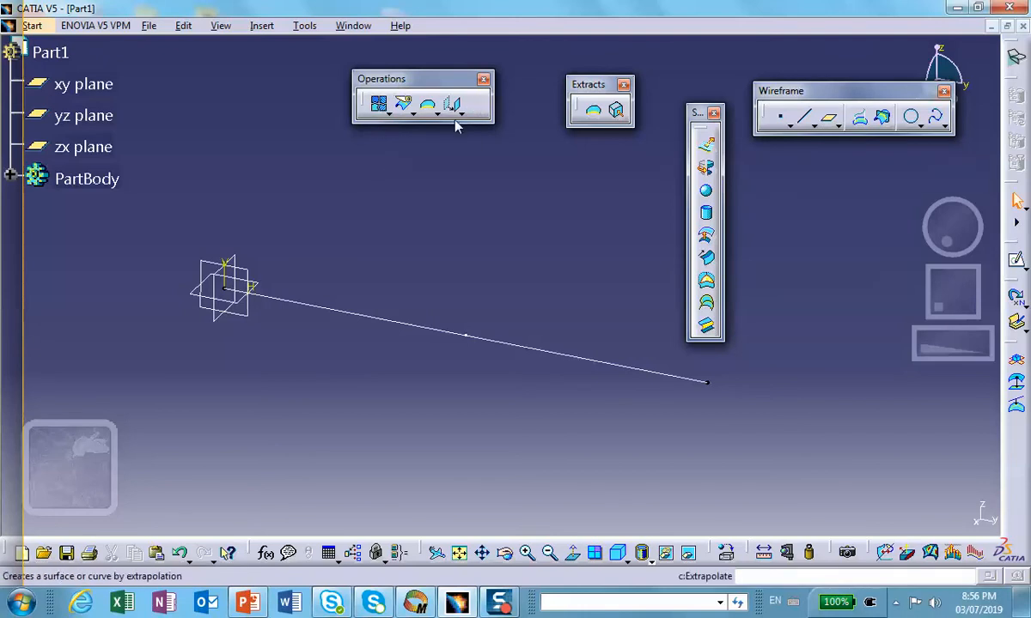
click(381, 106)
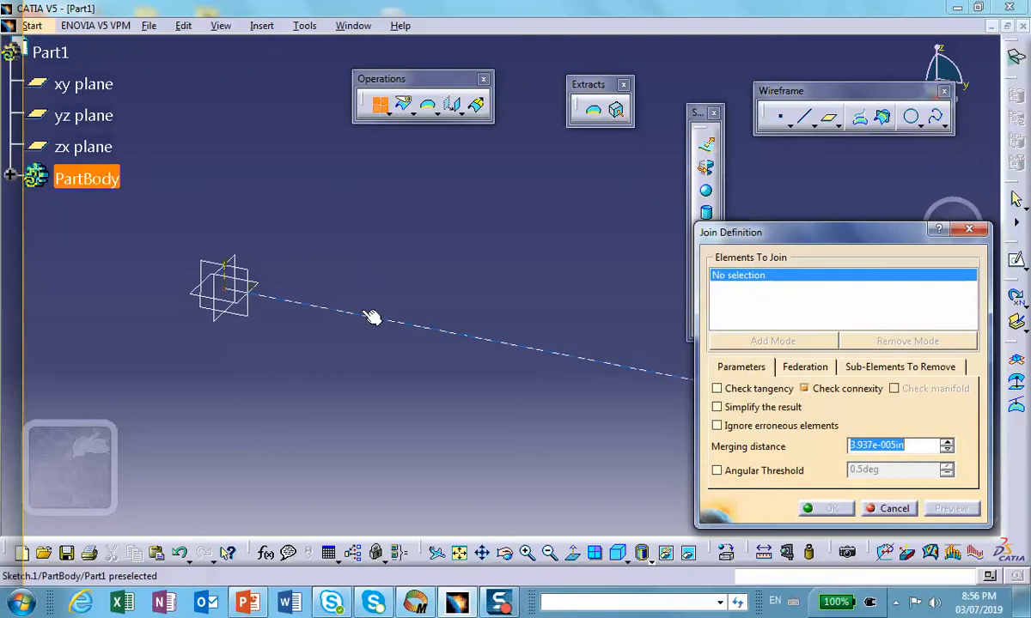
click(371, 318)
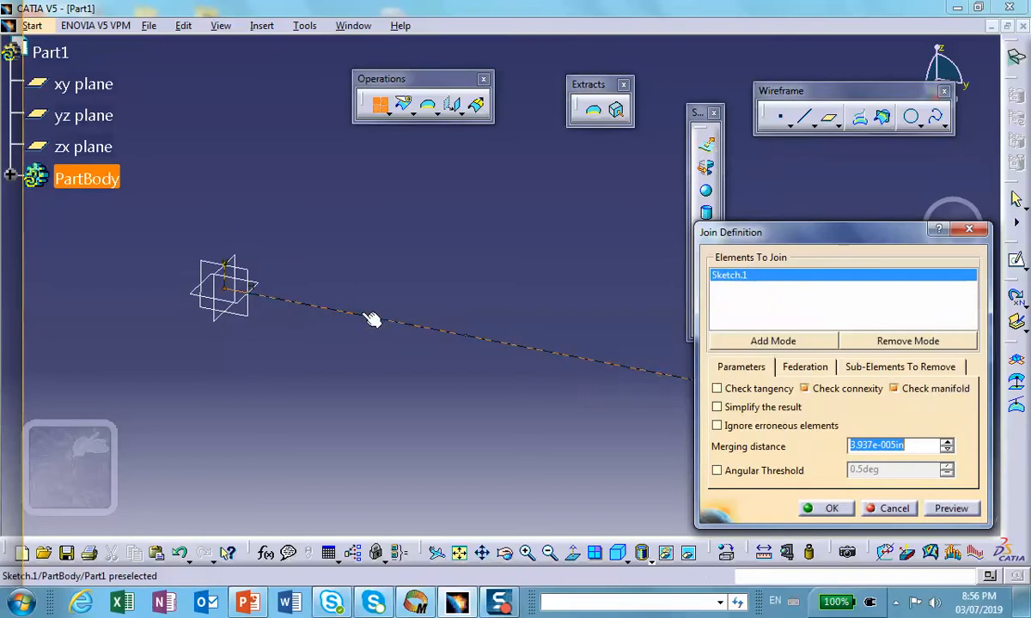
click(831, 508)
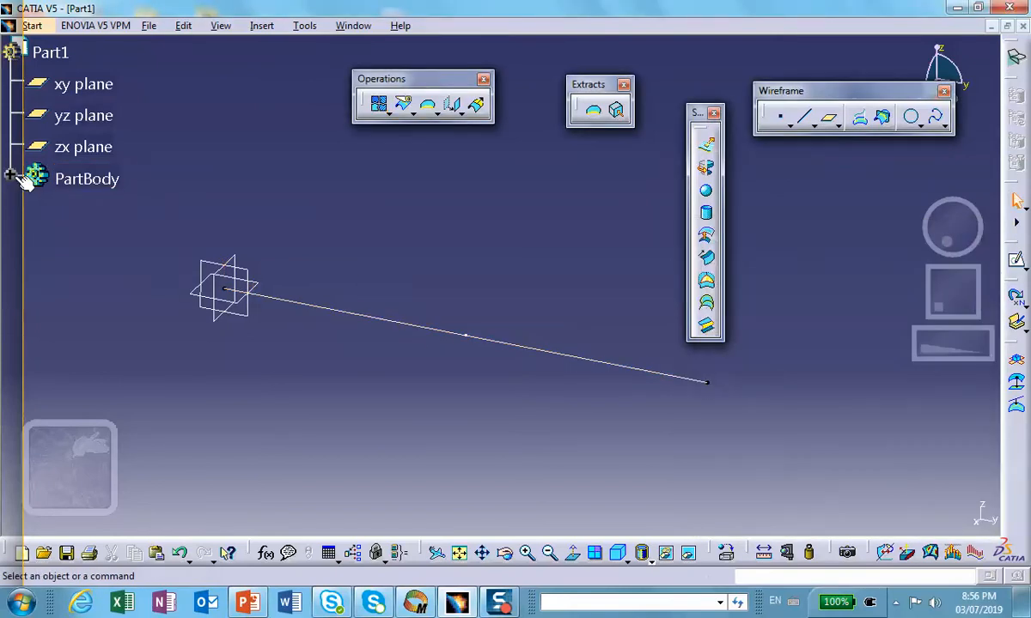
click(11, 175)
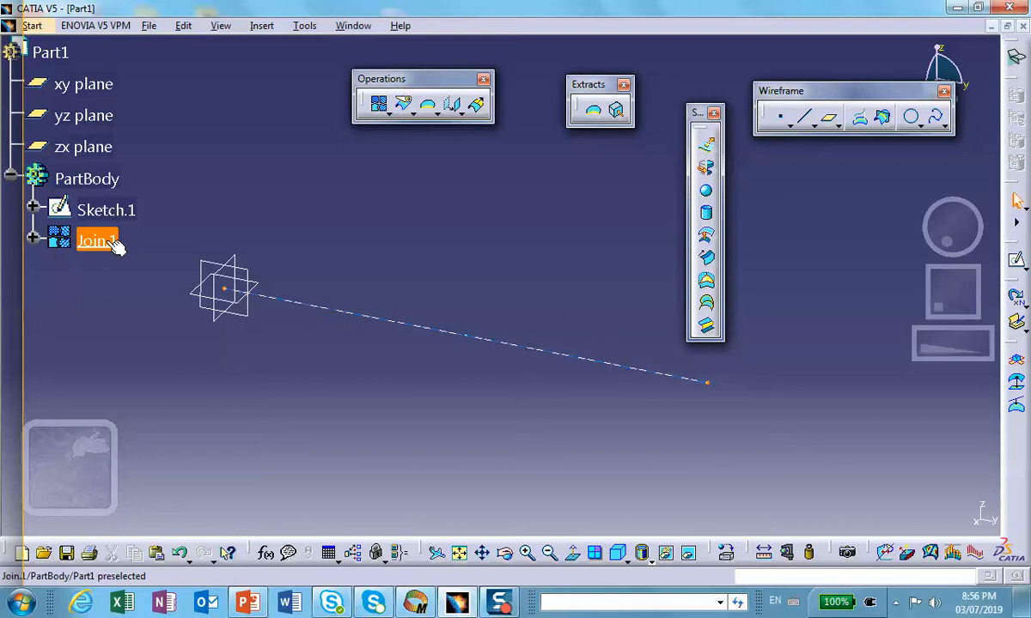
Apply the Steel material from the Metal family of the default catalog to Part1
middle_drag(271, 224, 300, 236)
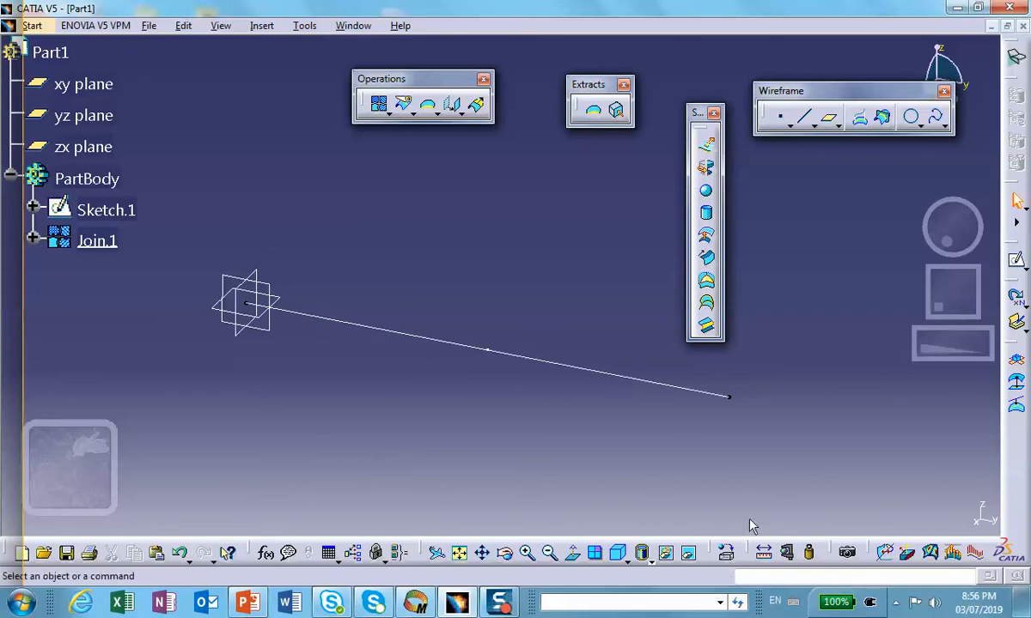
click(726, 552)
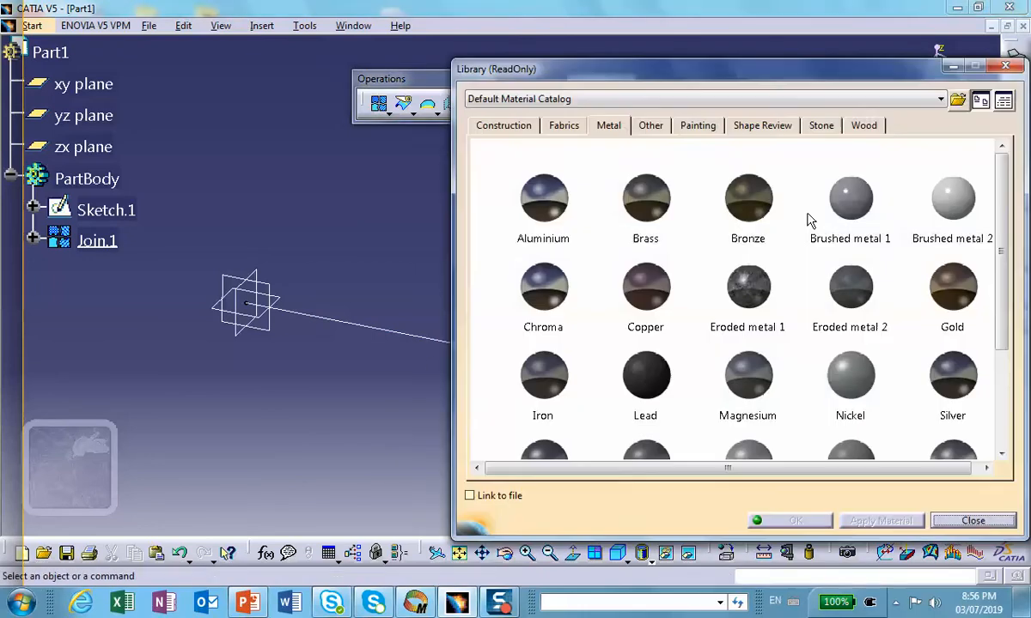
click(612, 128)
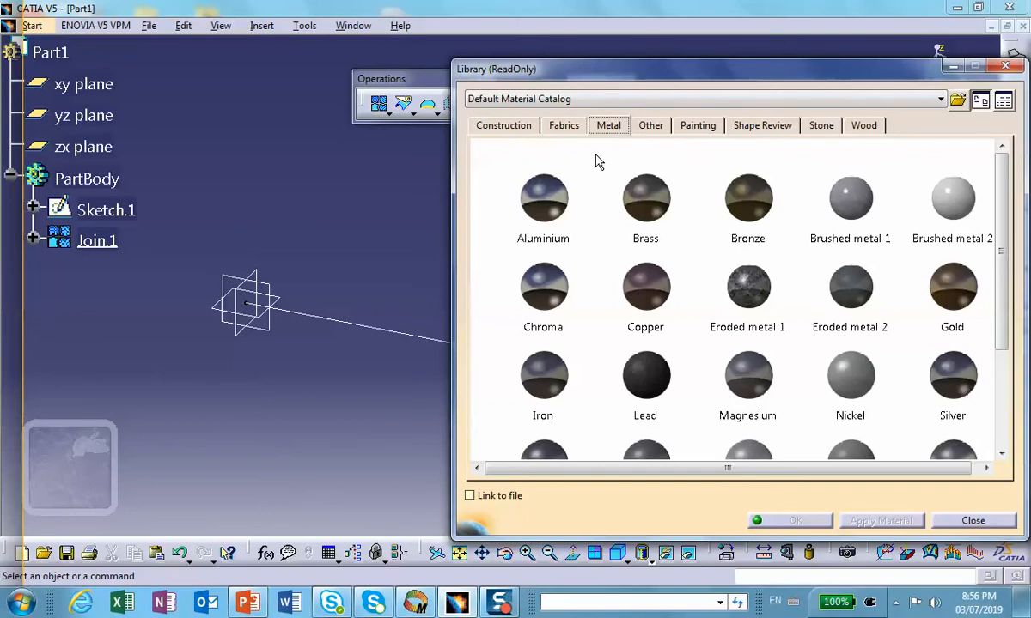
drag(1000, 251, 992, 339)
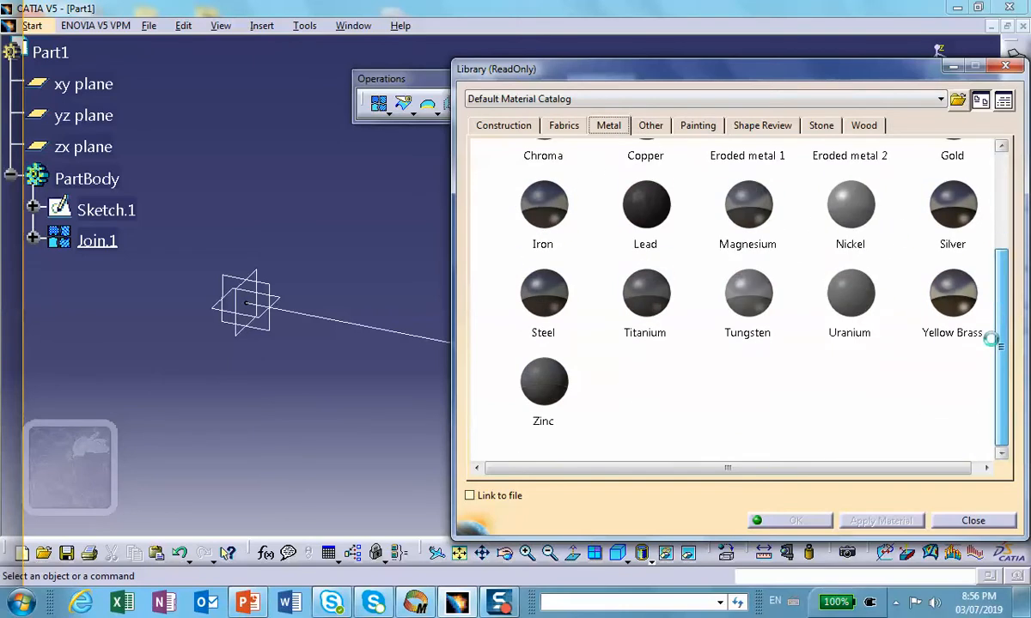
click(544, 292)
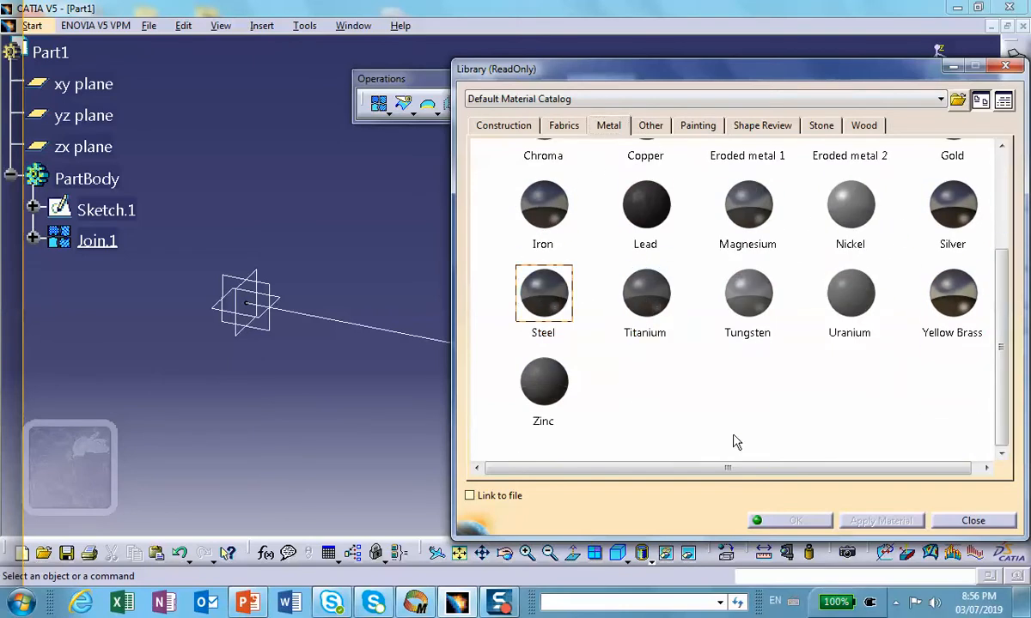
click(72, 53)
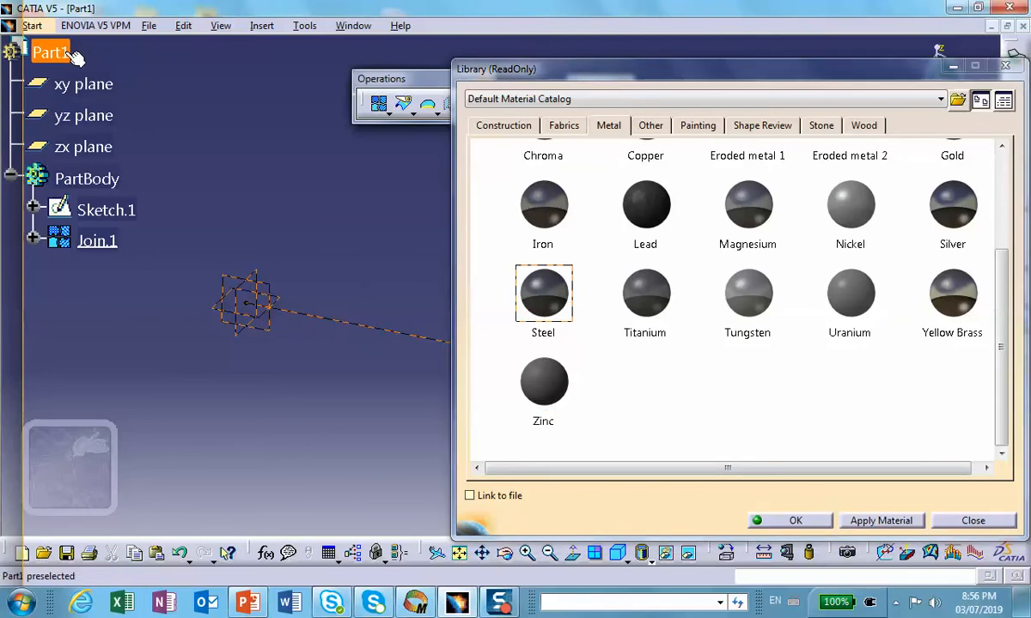
click(796, 522)
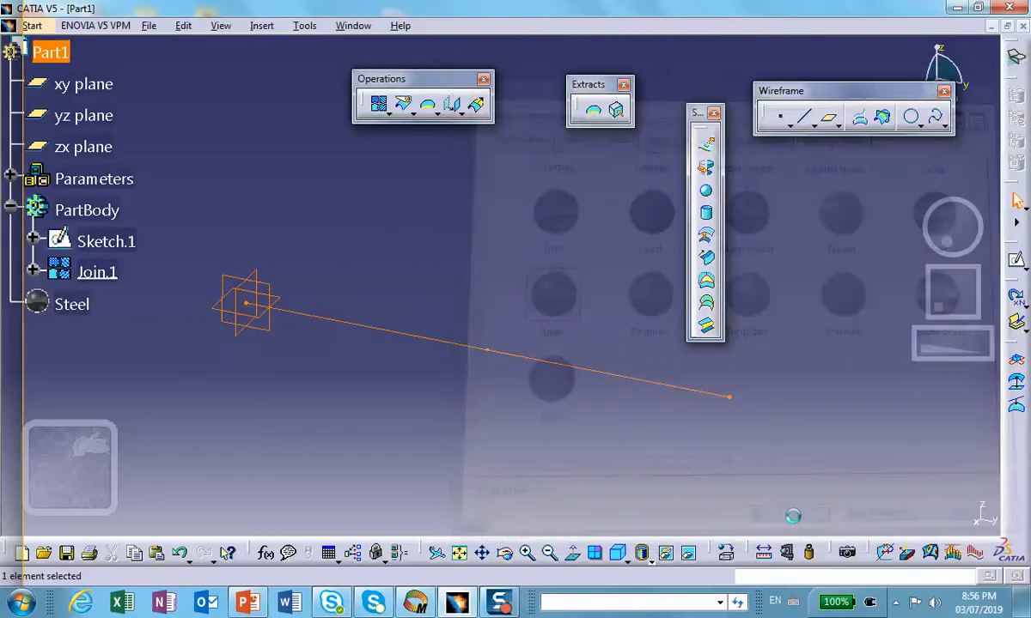
click(560, 281)
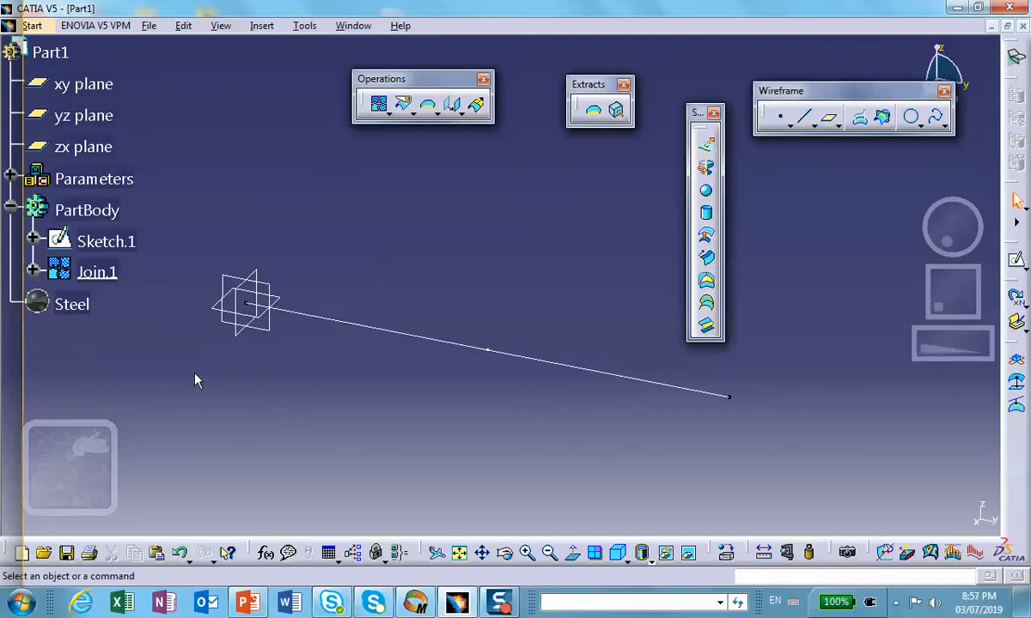
Set the Young Modulus of Part1's Steel material to 3e+007psi in its analysis properties
mouse_move(417, 607)
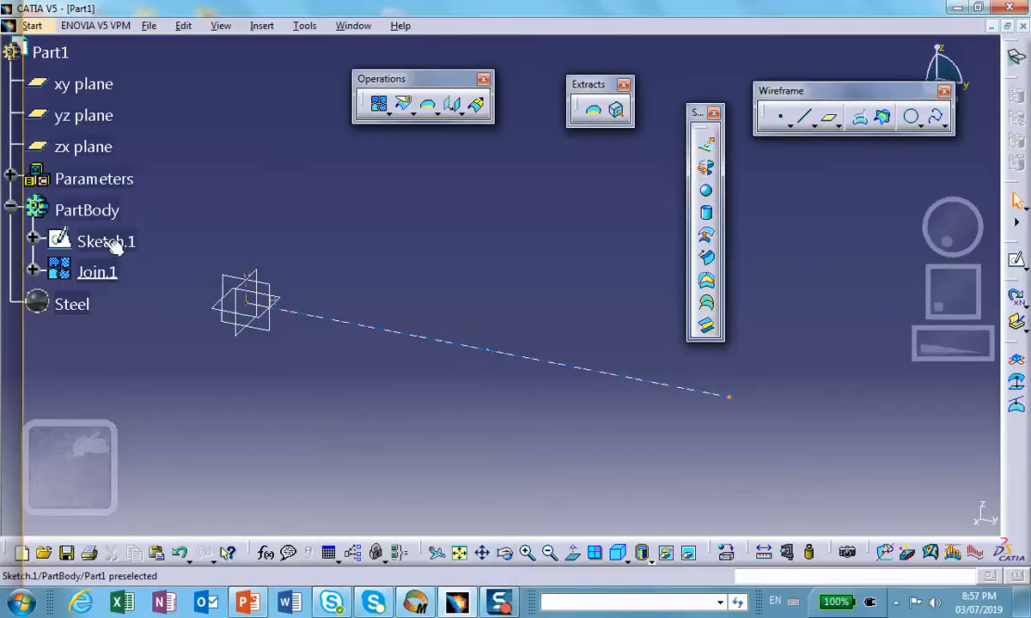
click(67, 304)
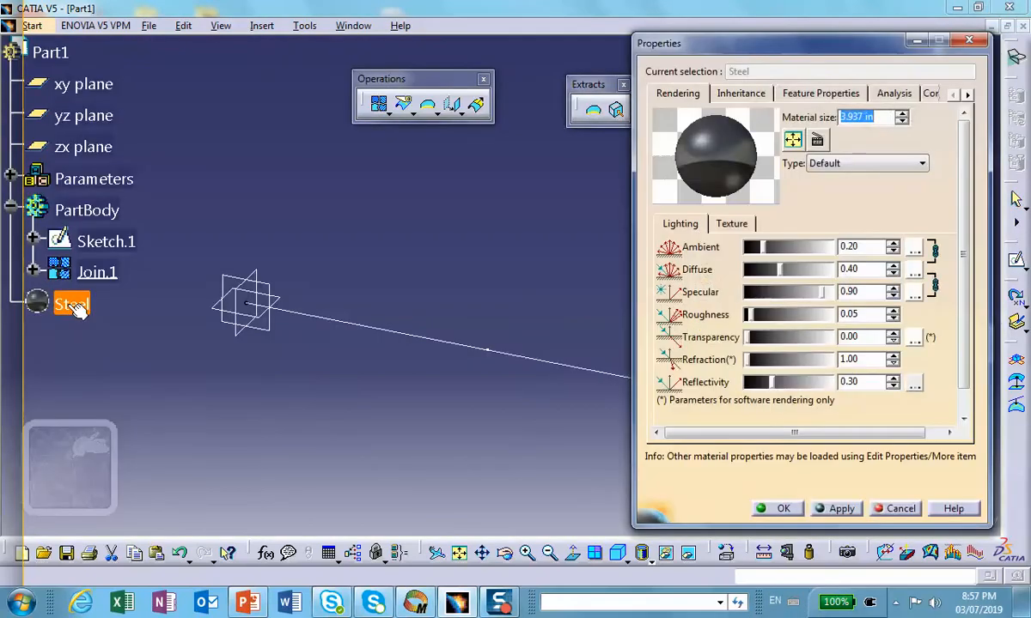
click(898, 95)
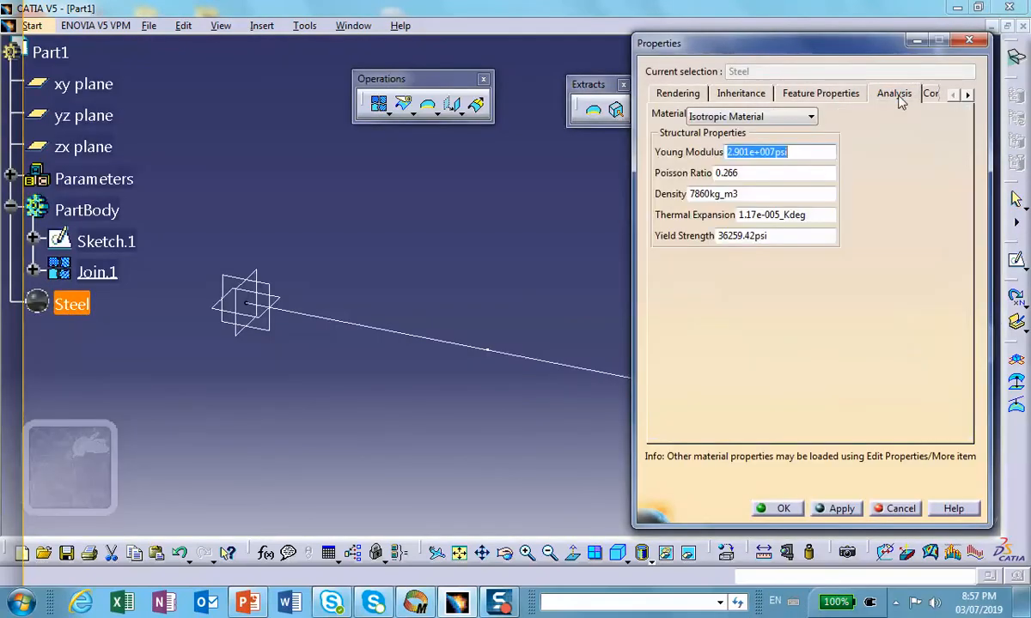
click(791, 152)
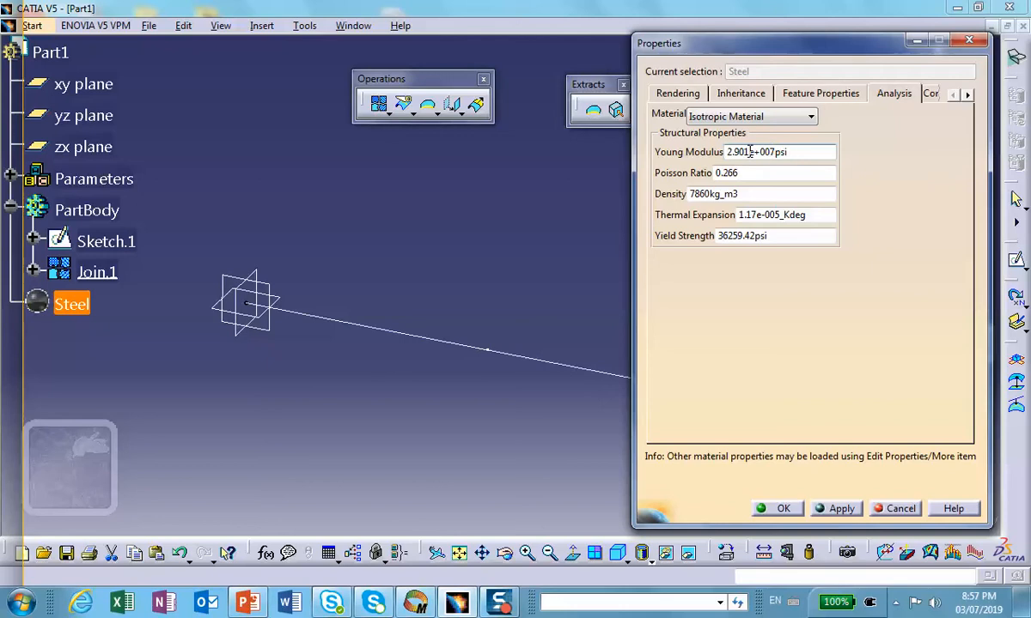
key(BackSpace)
key(BackSpace)
key(BackSpace)
key(BackSpace)
key(BackSpace)
text(3)
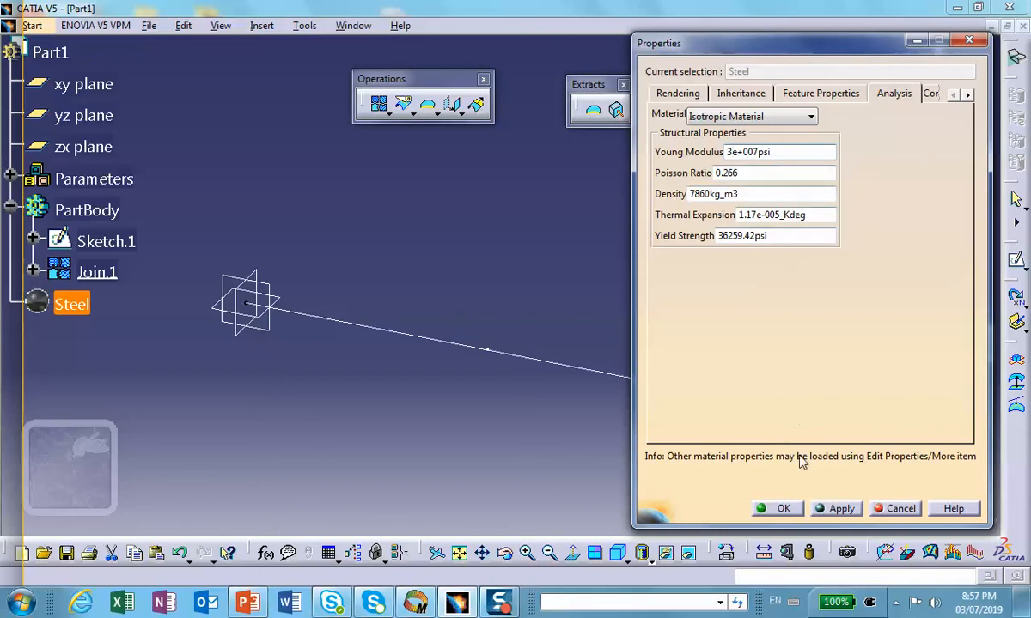
click(780, 509)
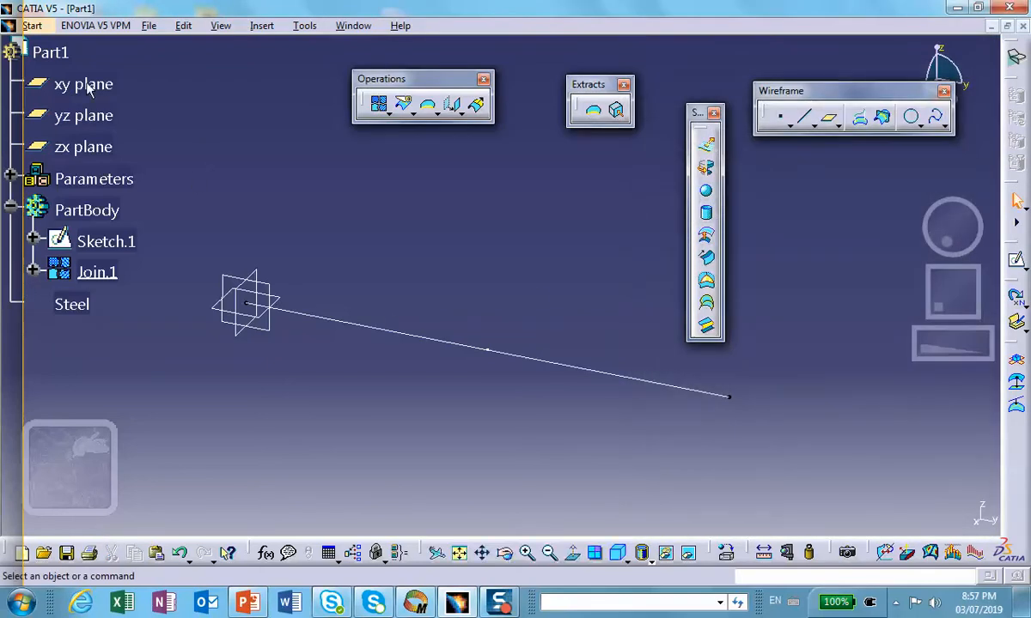
Switch to the Generative Structural Analysis workbench and create a Static Analysis case for the part
click(39, 29)
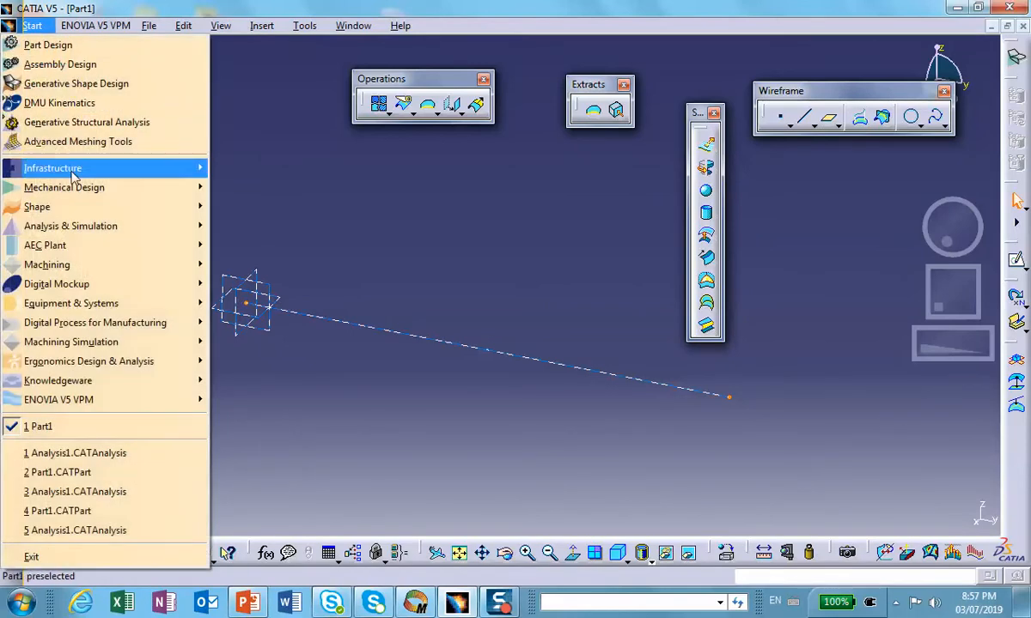
mouse_move(83, 234)
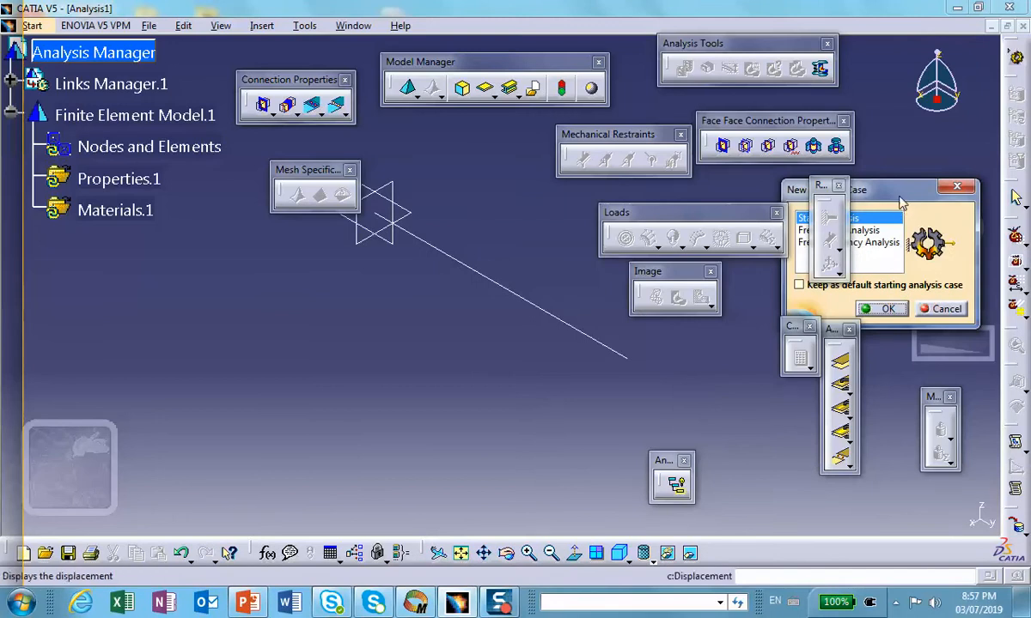
click(884, 308)
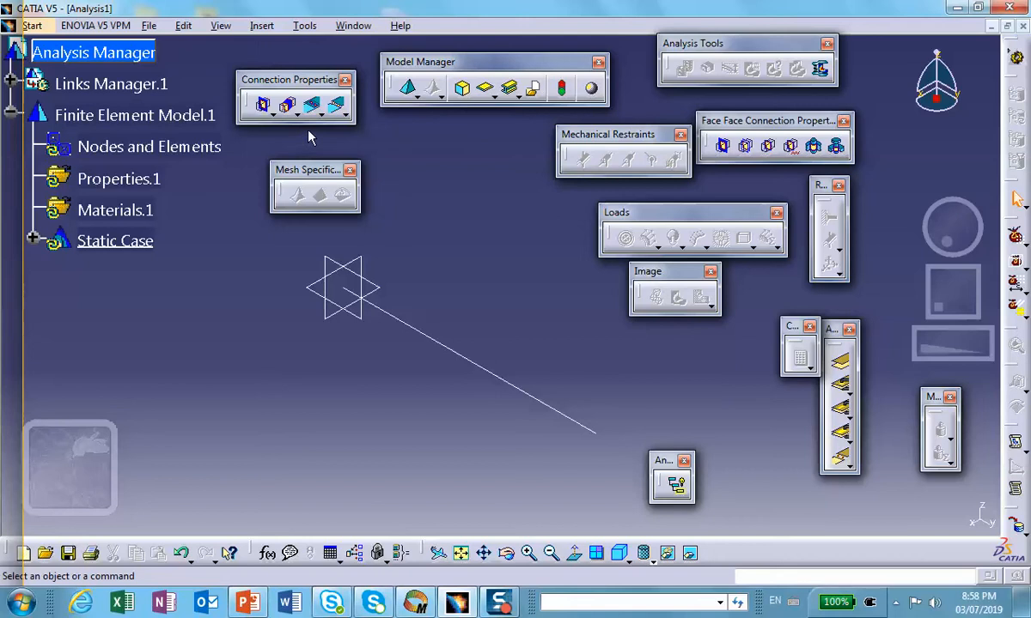
Mesh the joined wireframe line with the Beam Mesher, using linear elements with a 1 in element size
click(417, 96)
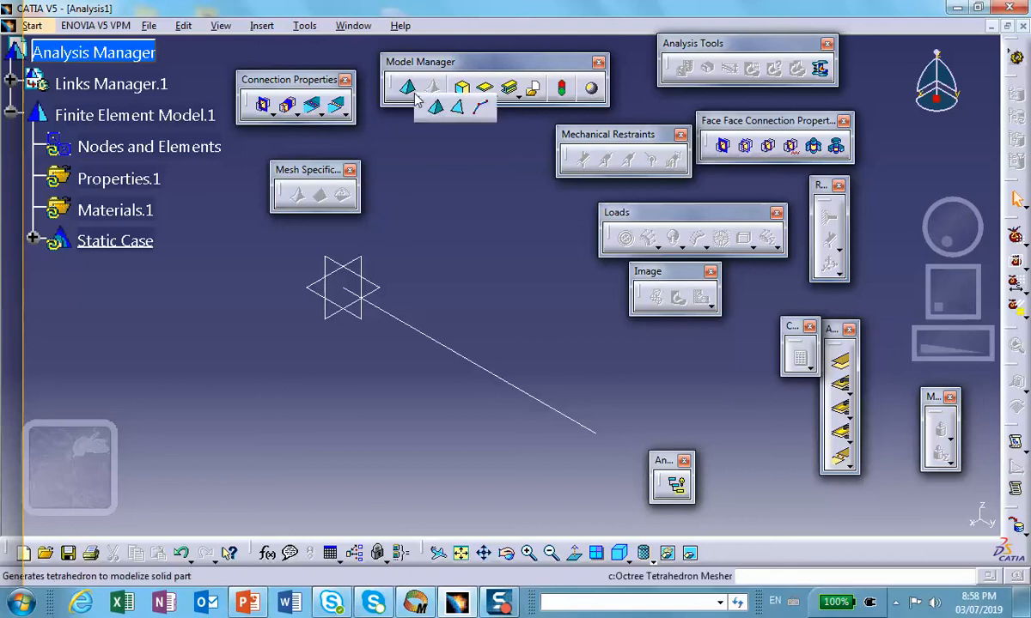
click(480, 108)
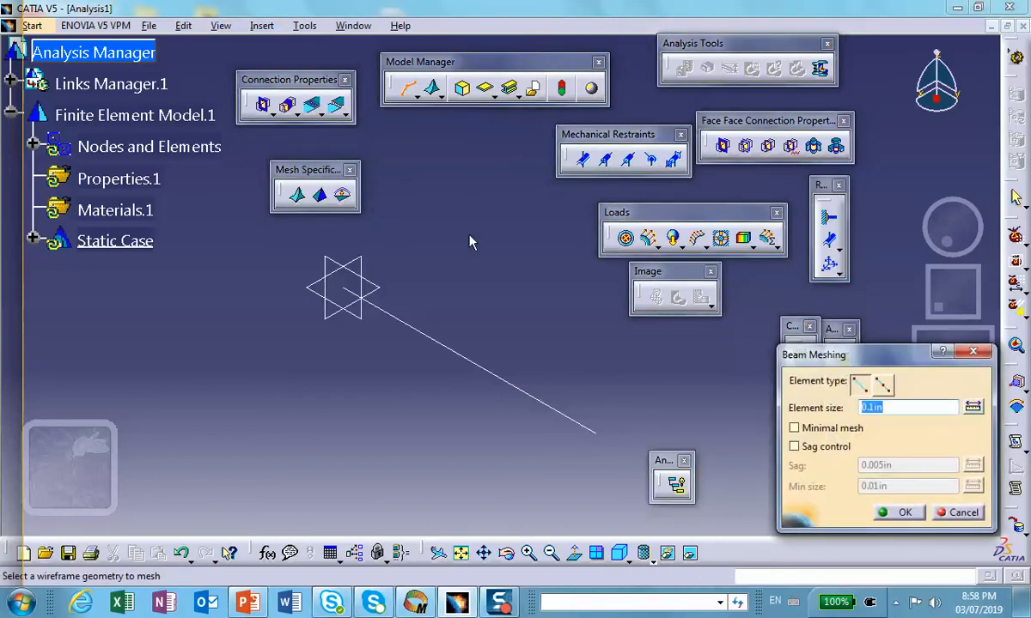
click(464, 357)
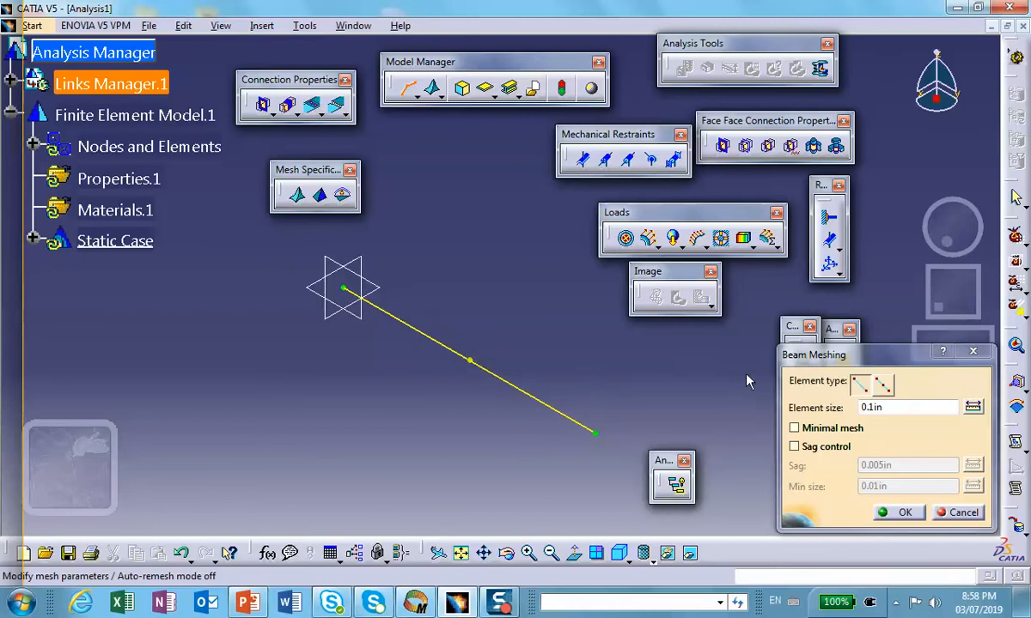
drag(887, 408, 697, 389)
text(1)
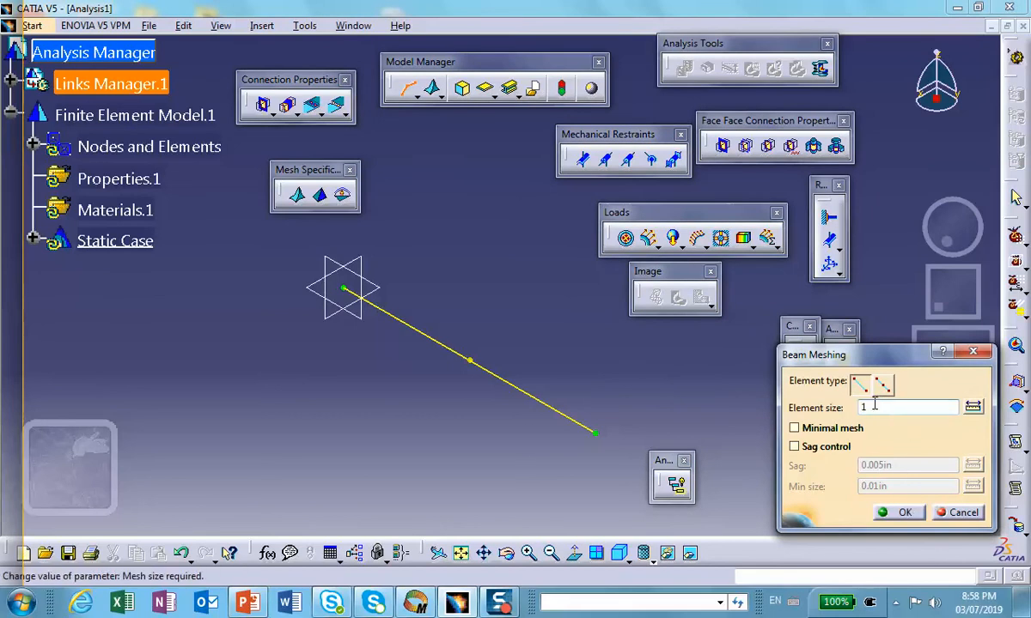
click(919, 513)
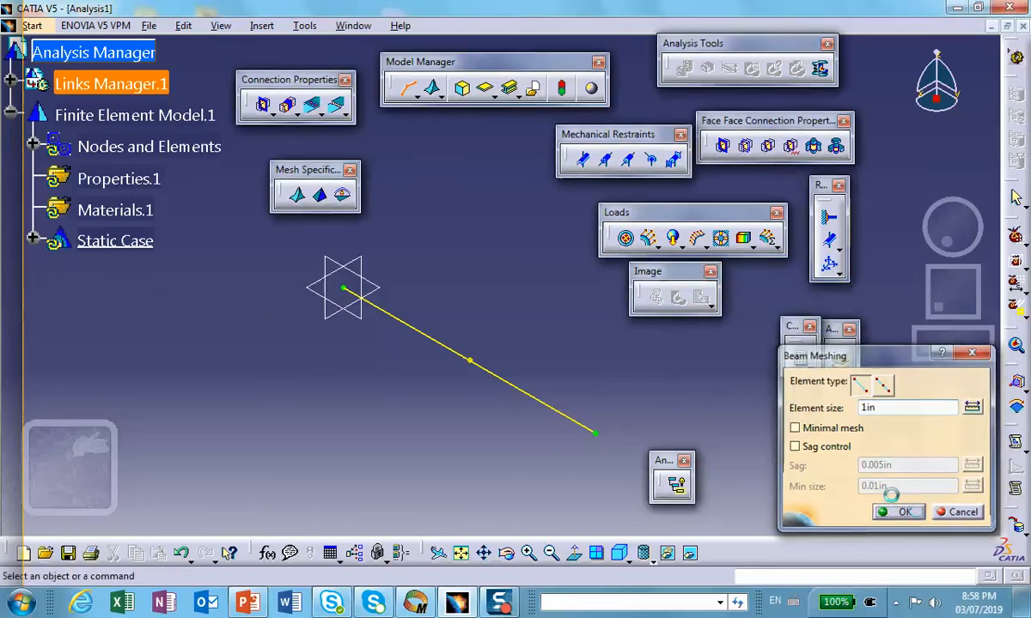
Generate the mesh visualization of Nodes and Elements with a mesh update, and deactivate the resulting mesh image
right_click(99, 148)
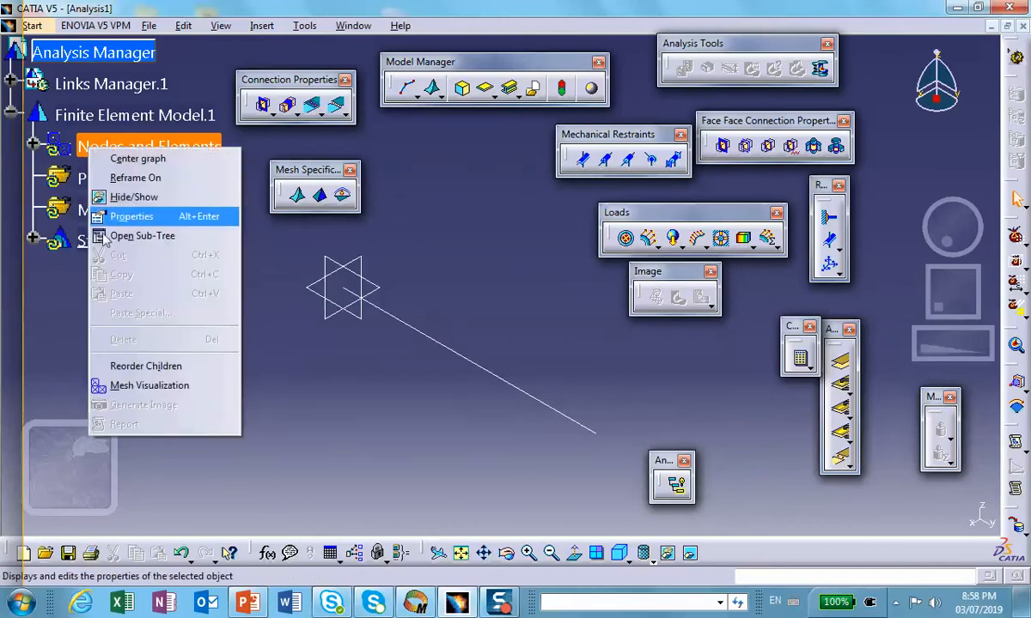
click(149, 386)
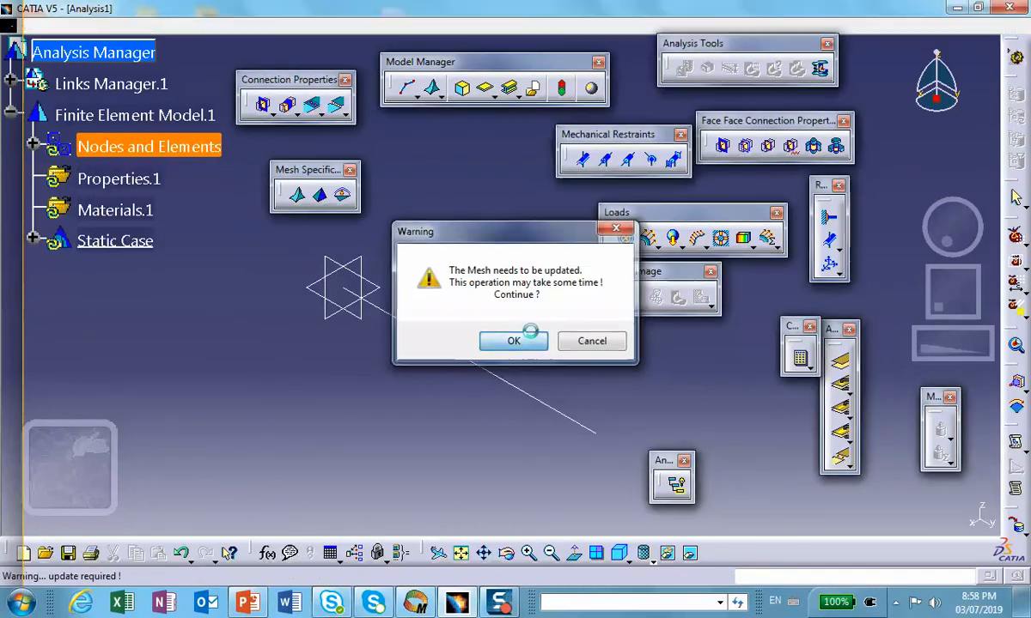
click(514, 341)
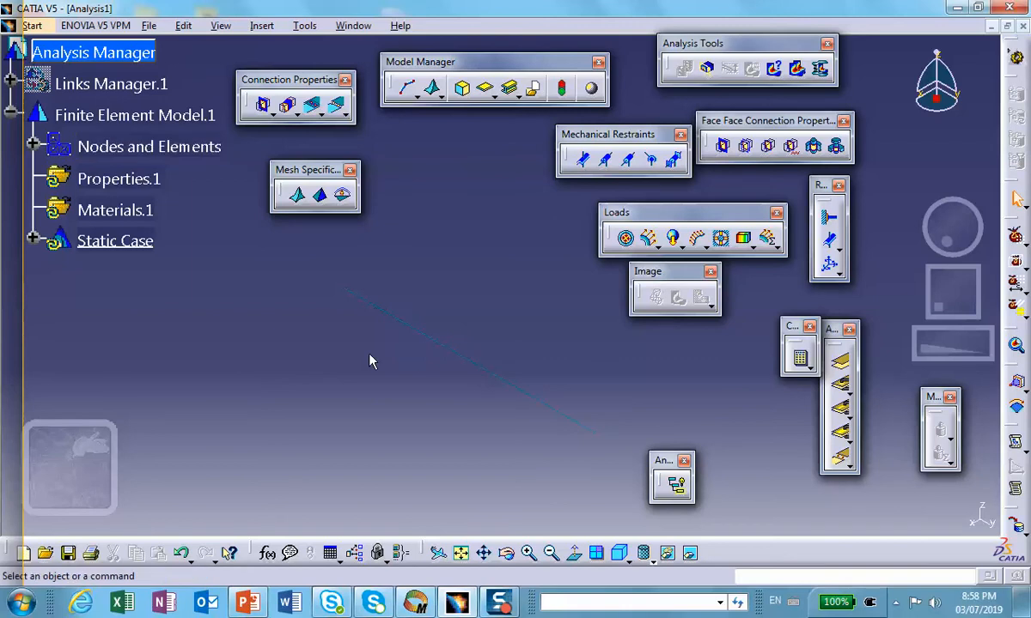
click(32, 146)
right_click(125, 209)
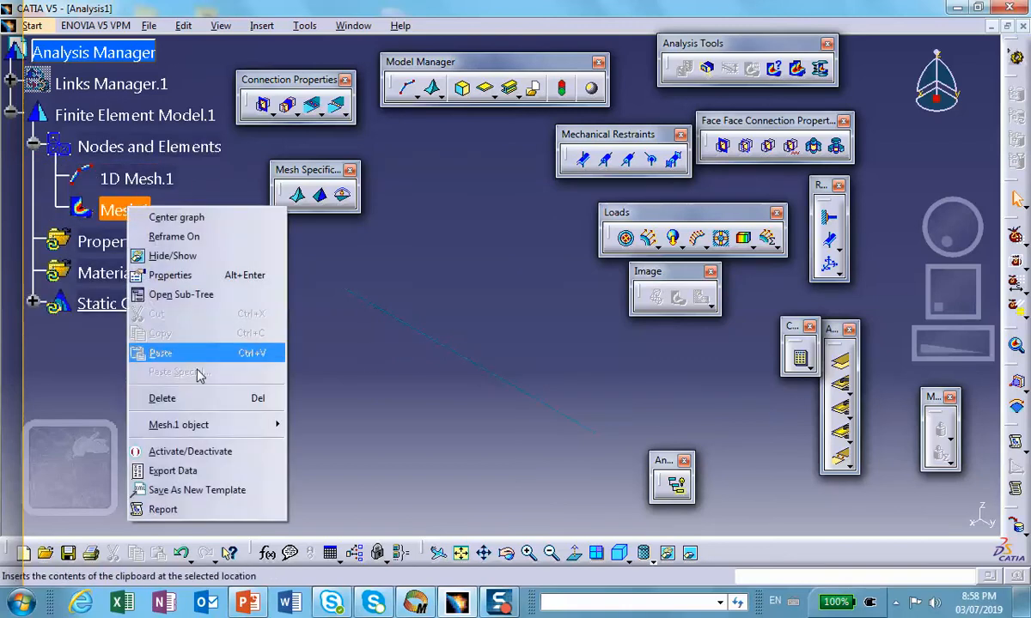
click(221, 453)
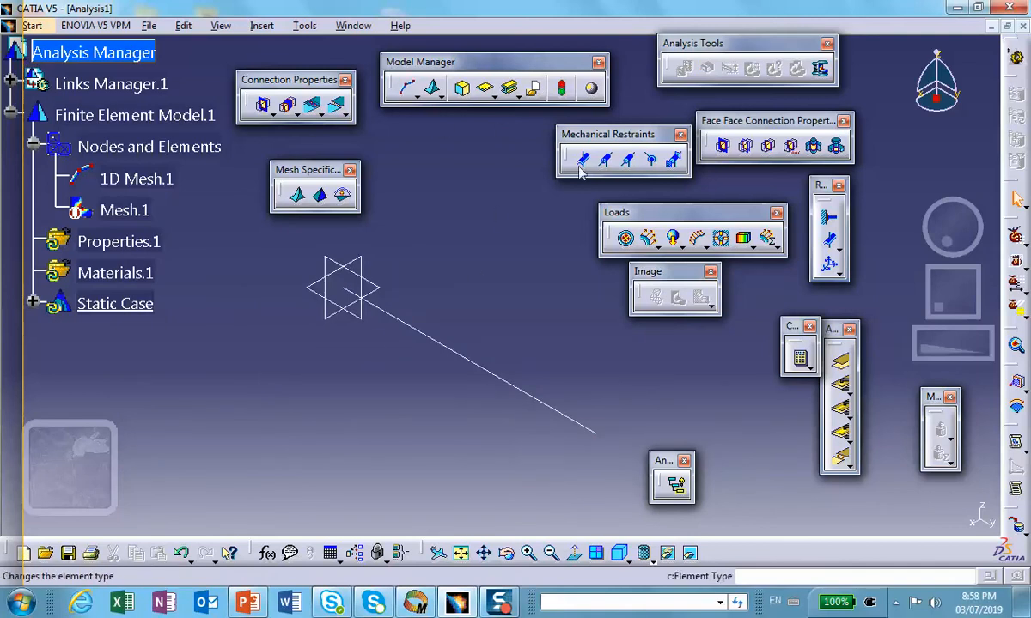
Apply a 1D Property to the joined line as a cylindrical beam with a radius of 0.5 in
click(510, 87)
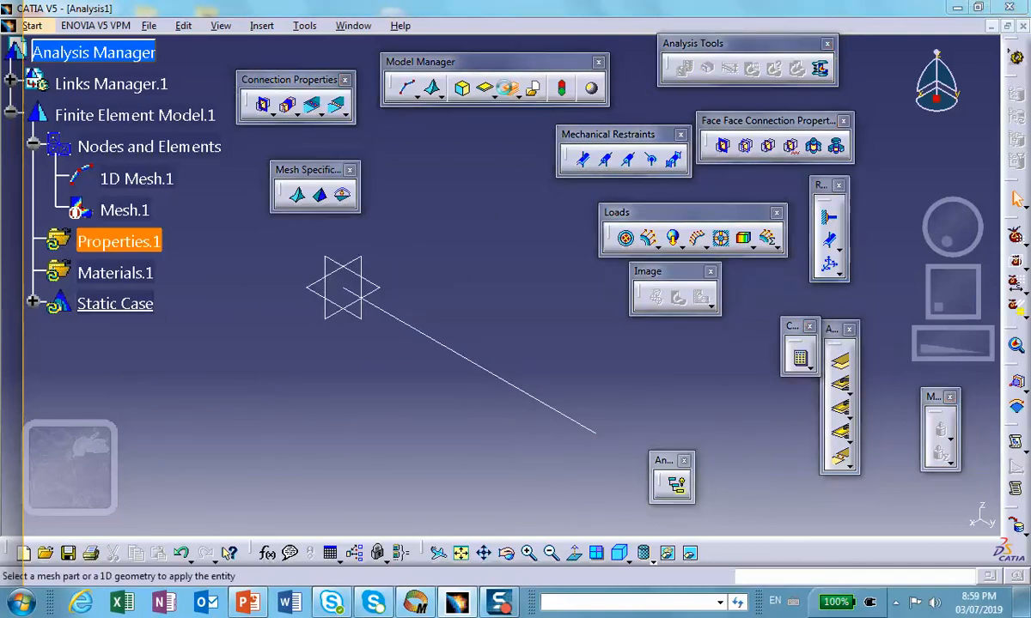
click(437, 344)
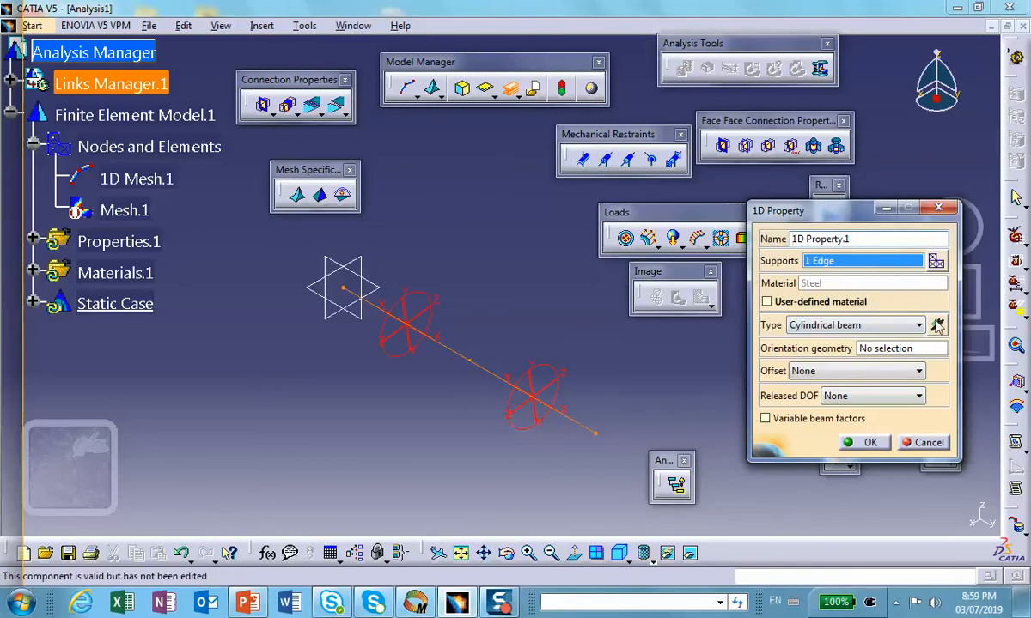
click(936, 325)
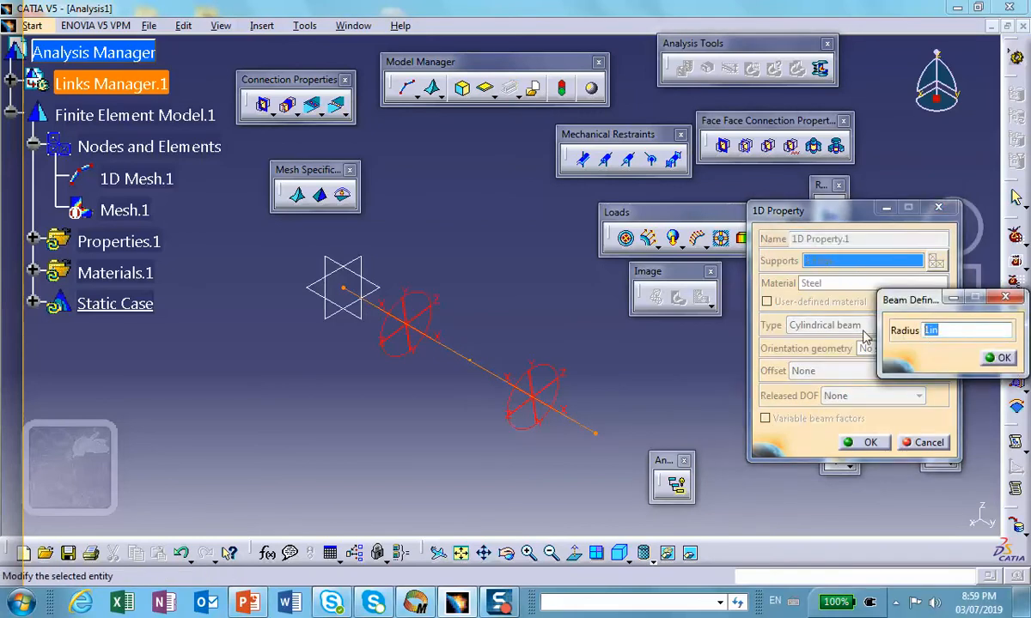
text(.5)
click(999, 357)
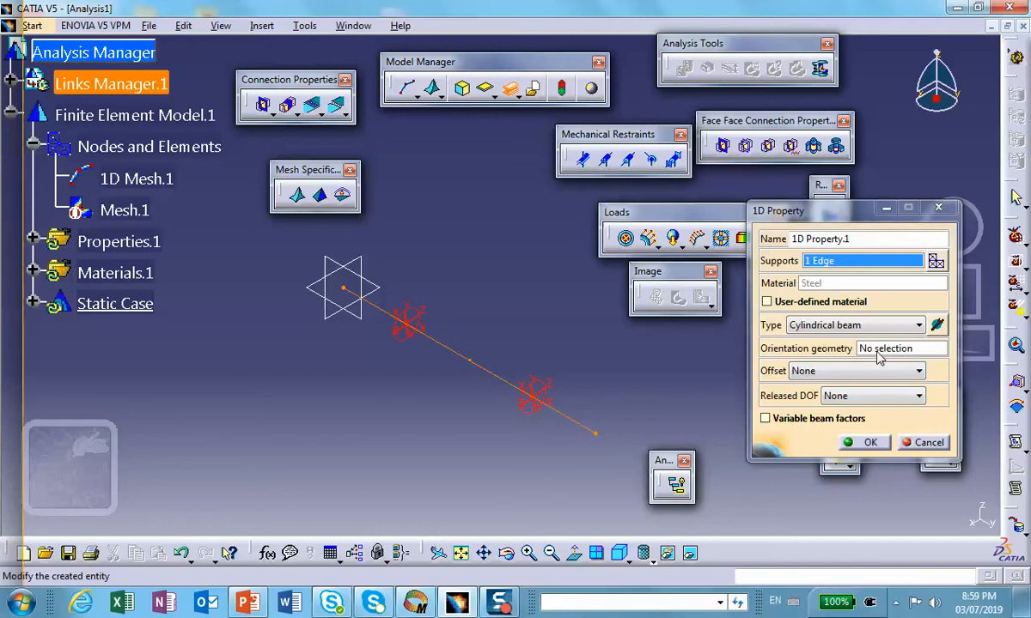
click(863, 443)
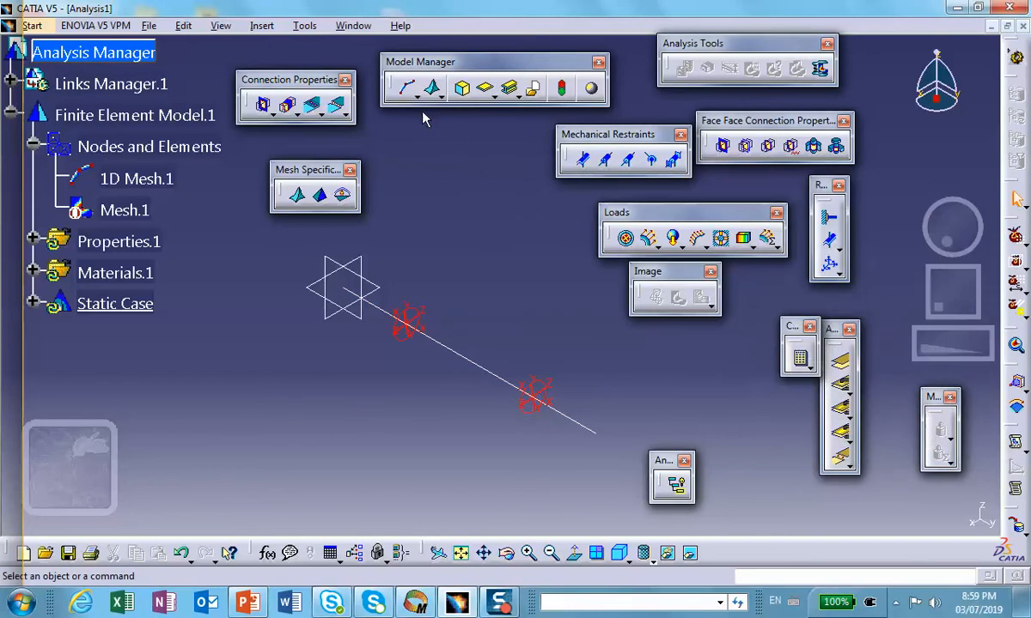
Apply a Clamp restraint to the beam's end vertex at the origin planes
click(829, 217)
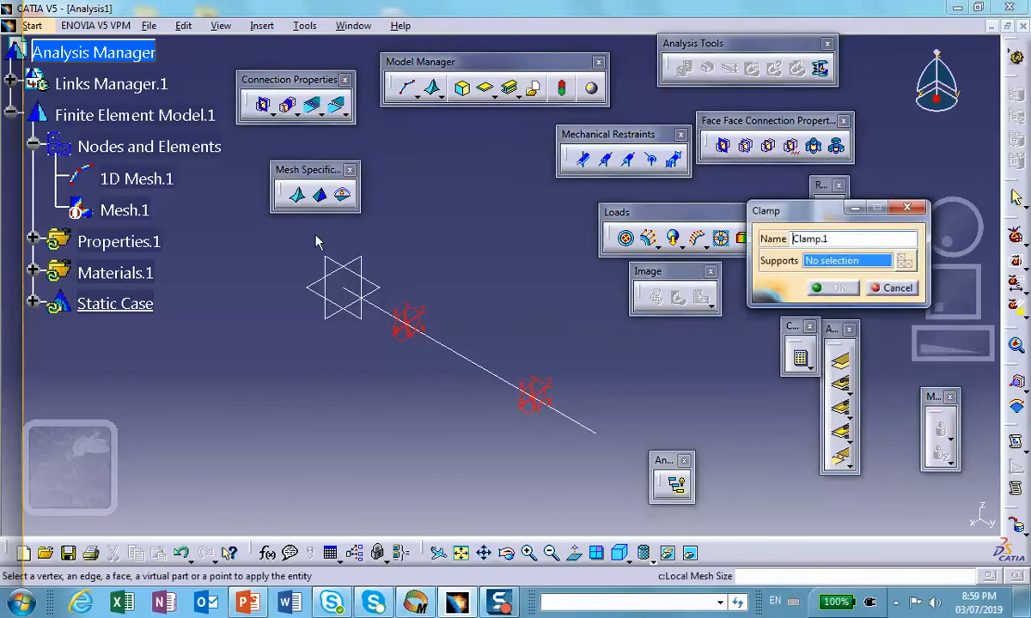
click(348, 291)
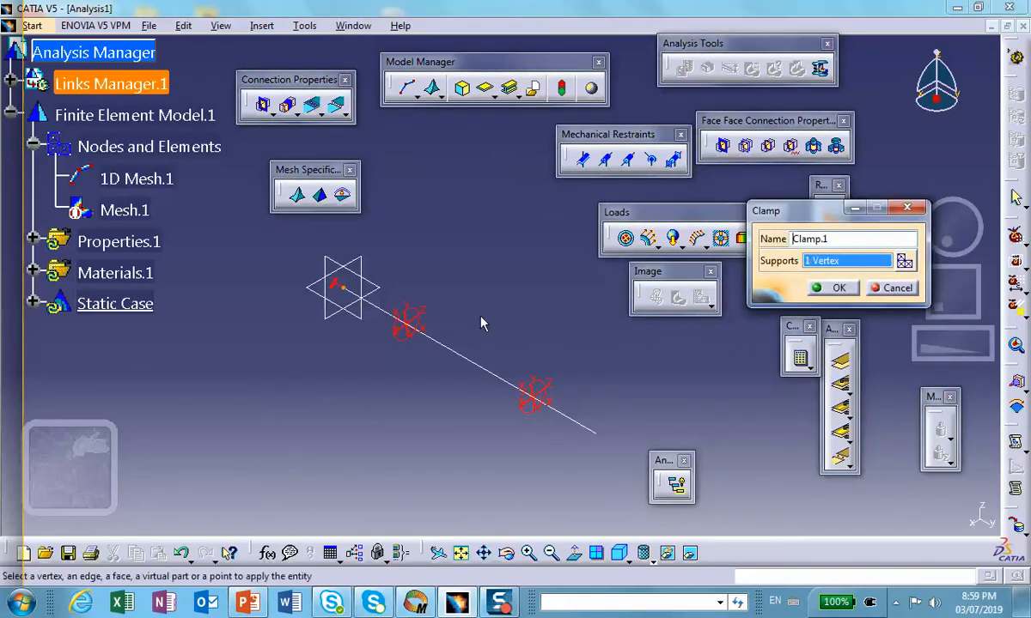
click(839, 288)
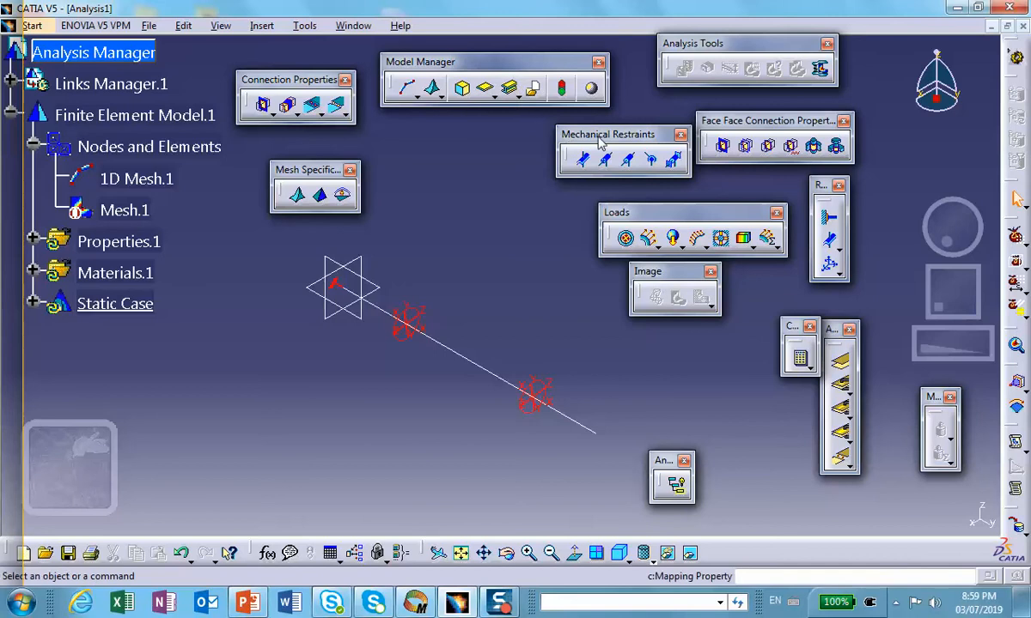
Apply a Distributed Force of -200 lbf along global Z at the beam's middle vertex
click(650, 239)
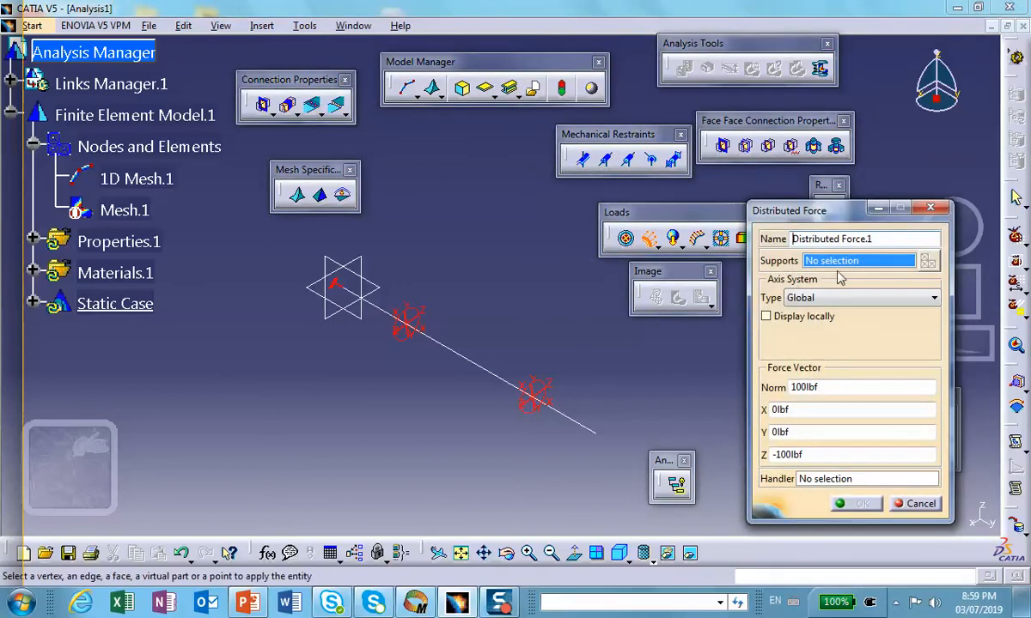
click(478, 368)
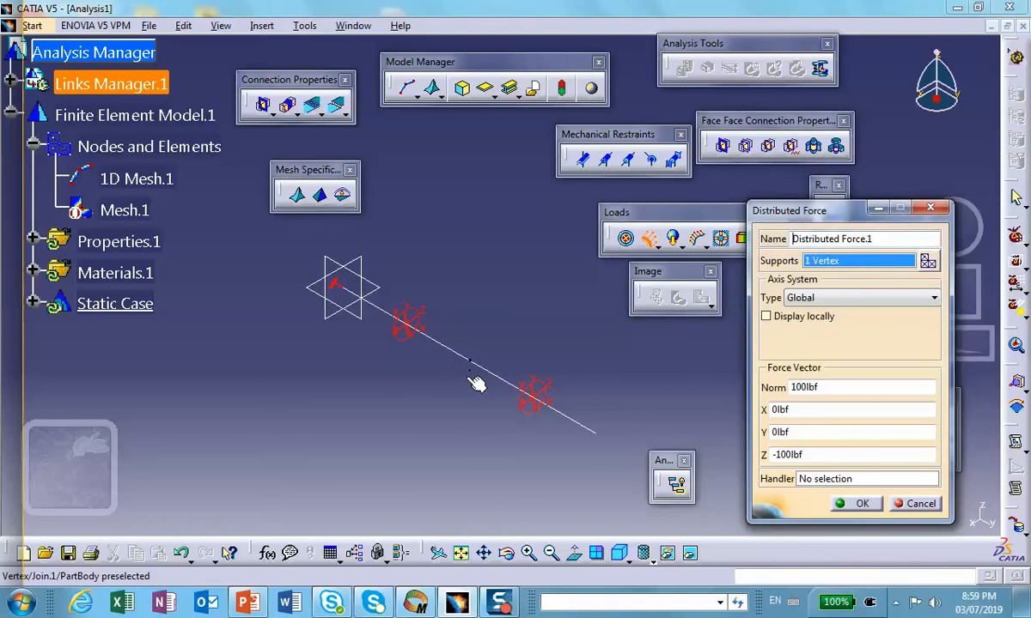
ctrl+middle_drag(473, 395, 458, 236)
scroll(457, 240, up, 2)
middle_drag(455, 287, 490, 31)
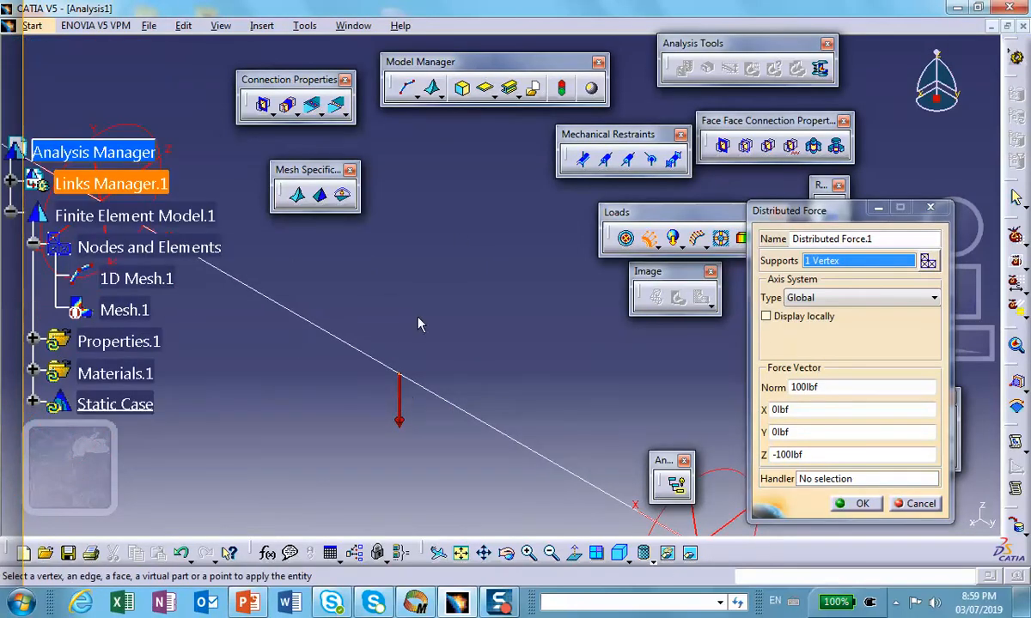
ctrl+middle_drag(418, 295, 461, 403)
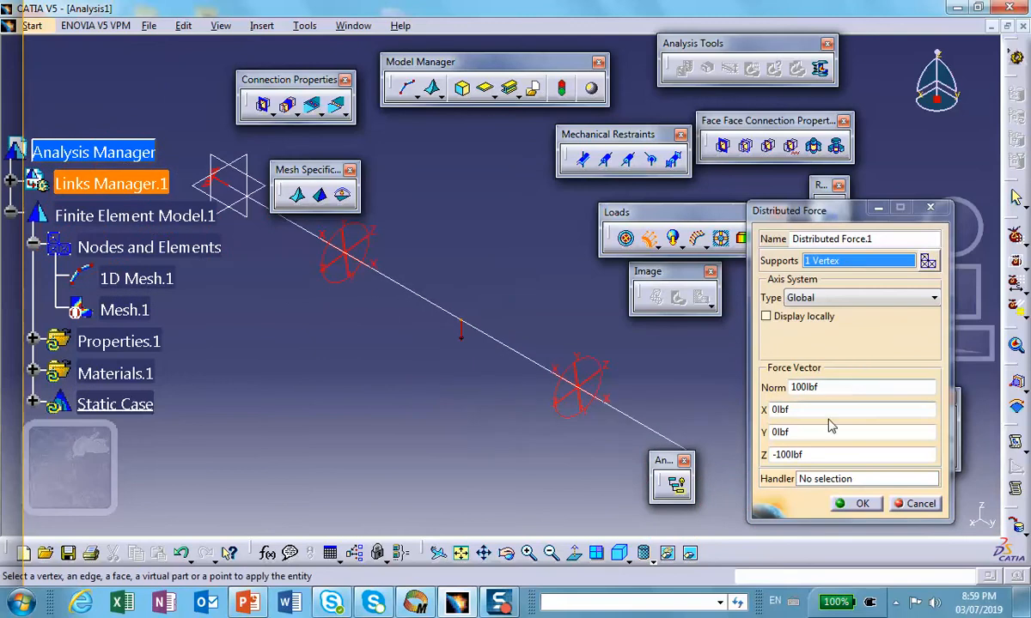
drag(807, 455, 655, 430)
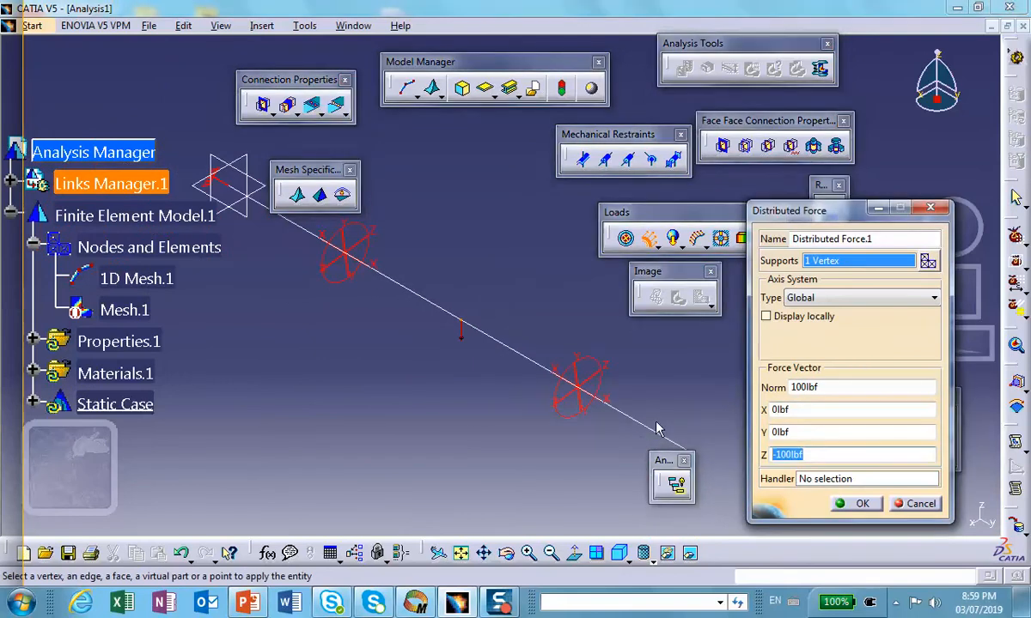
text(00)
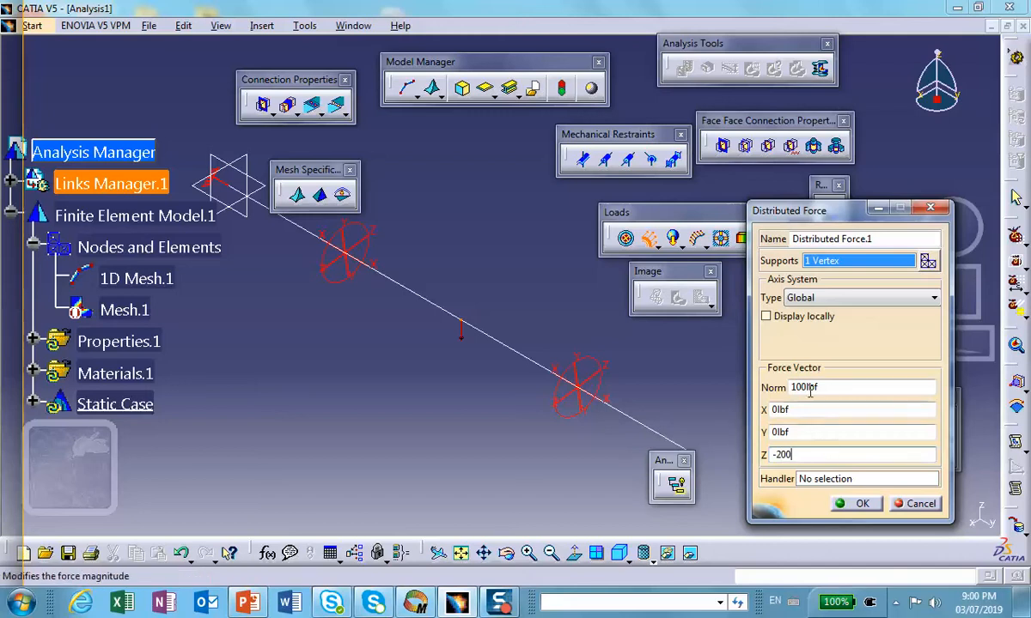
click(859, 503)
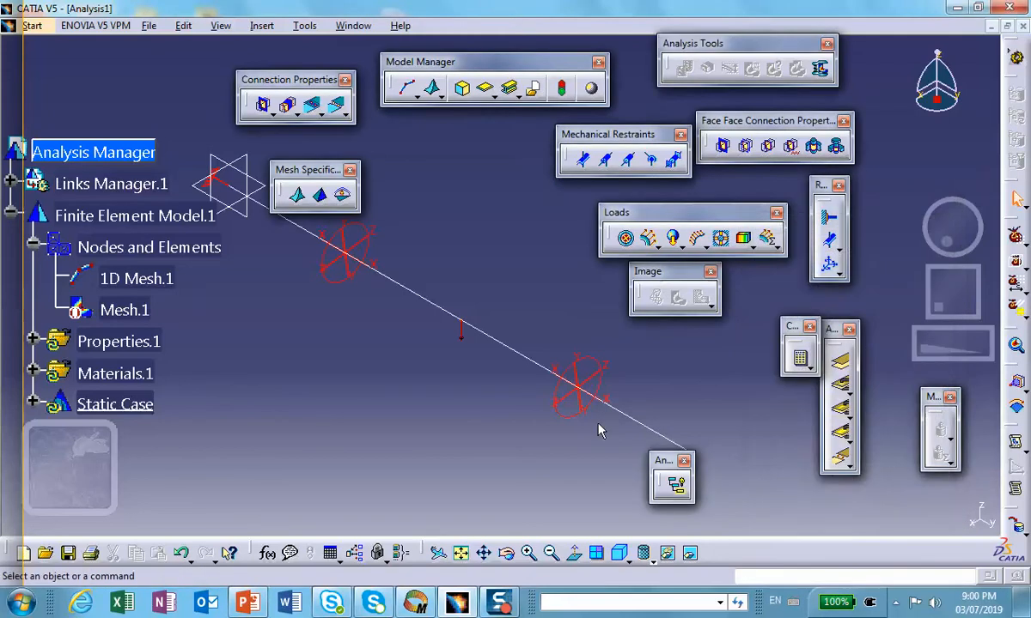
click(484, 389)
middle_drag(484, 388, 483, 469)
middle_drag(459, 410, 477, 435)
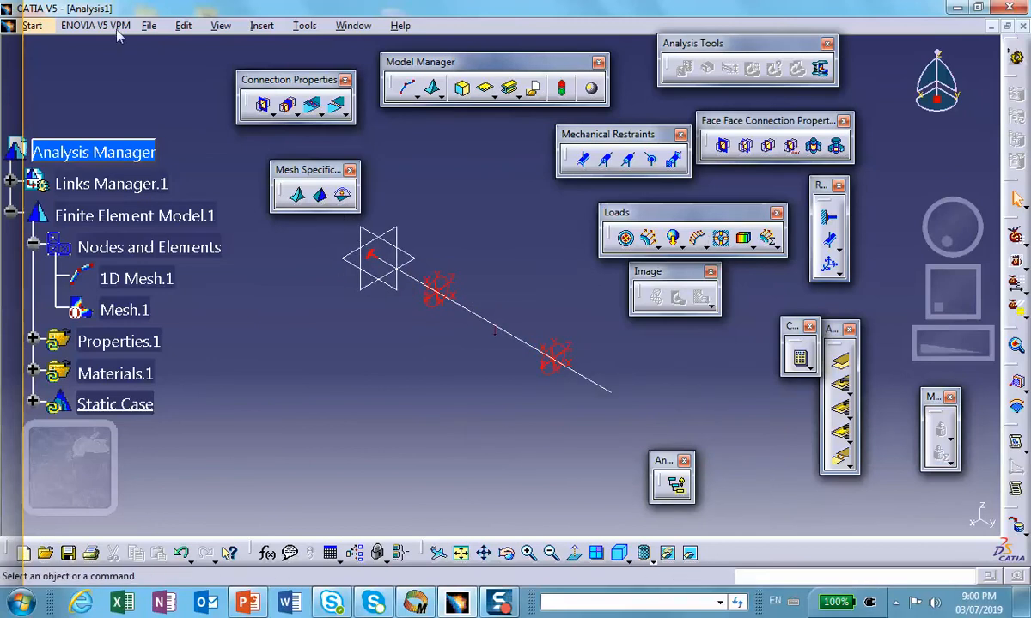
Start saving Analysis1.CATAnalysis under a chosen location through Save Management and choose the Desktop as its location
click(150, 26)
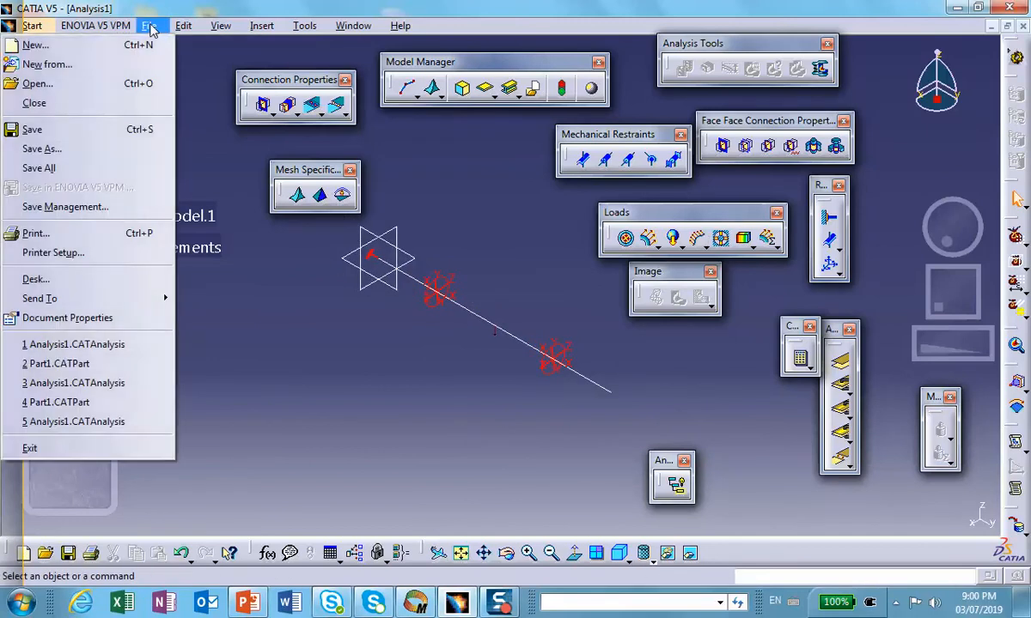
click(111, 215)
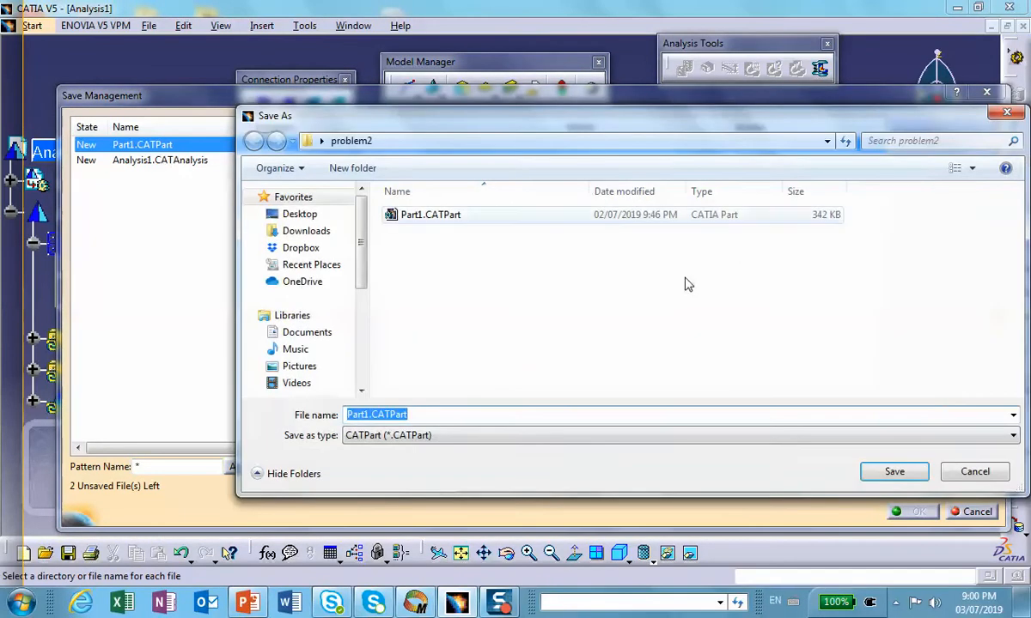
click(974, 472)
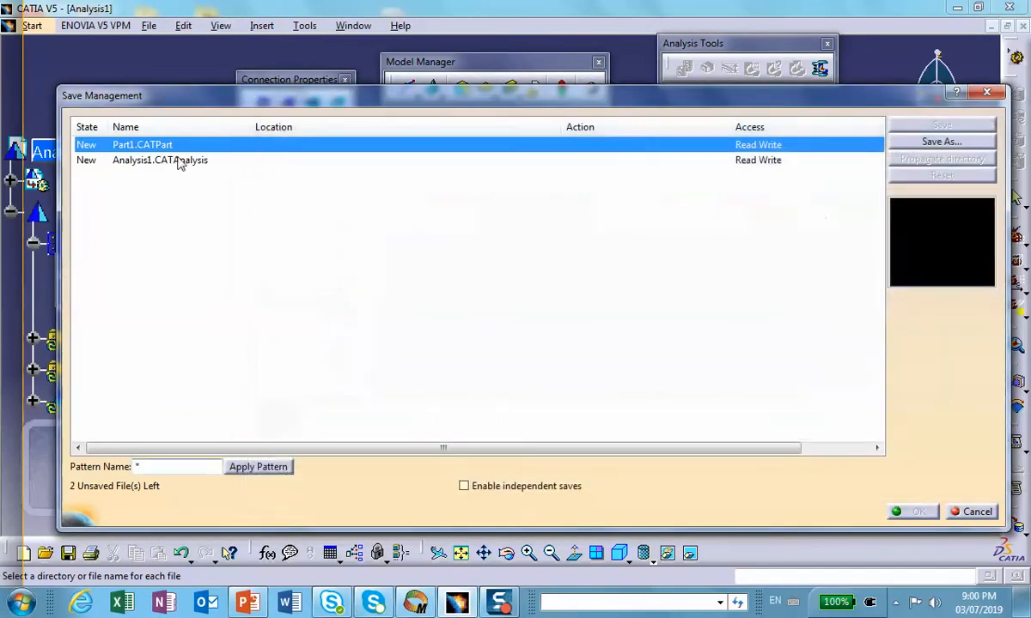
click(194, 160)
click(939, 142)
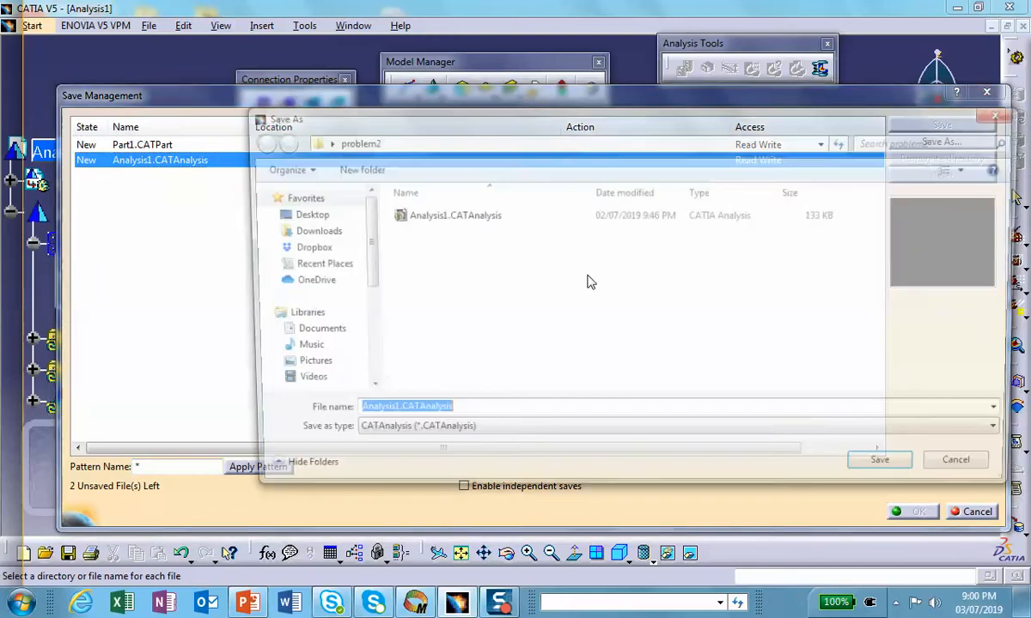
click(314, 214)
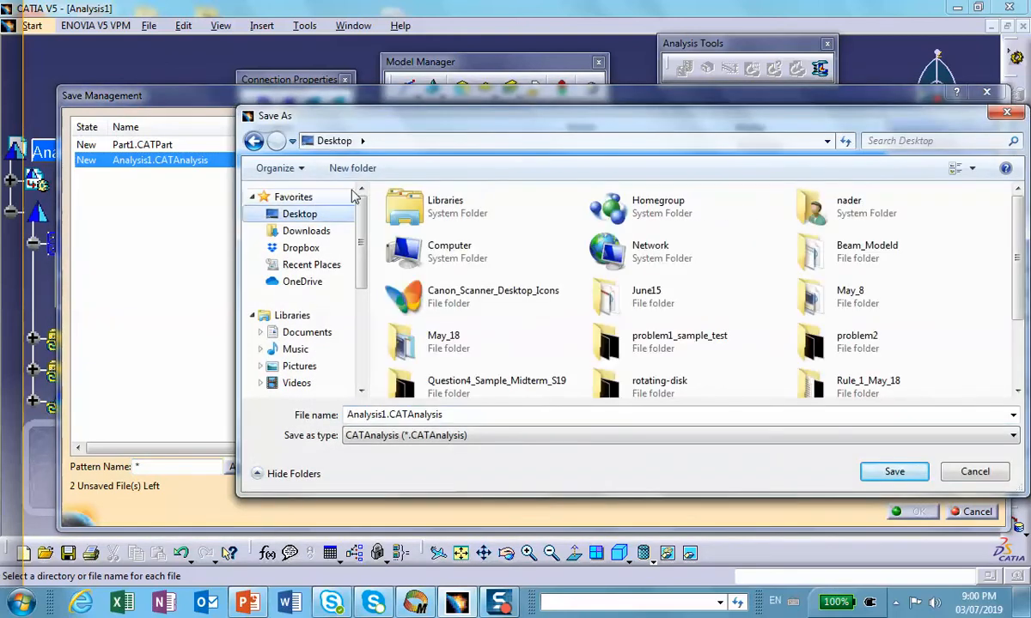
Create a new Desktop folder named "beam-bending-three-different ways"
key(ctrl+shift+n)
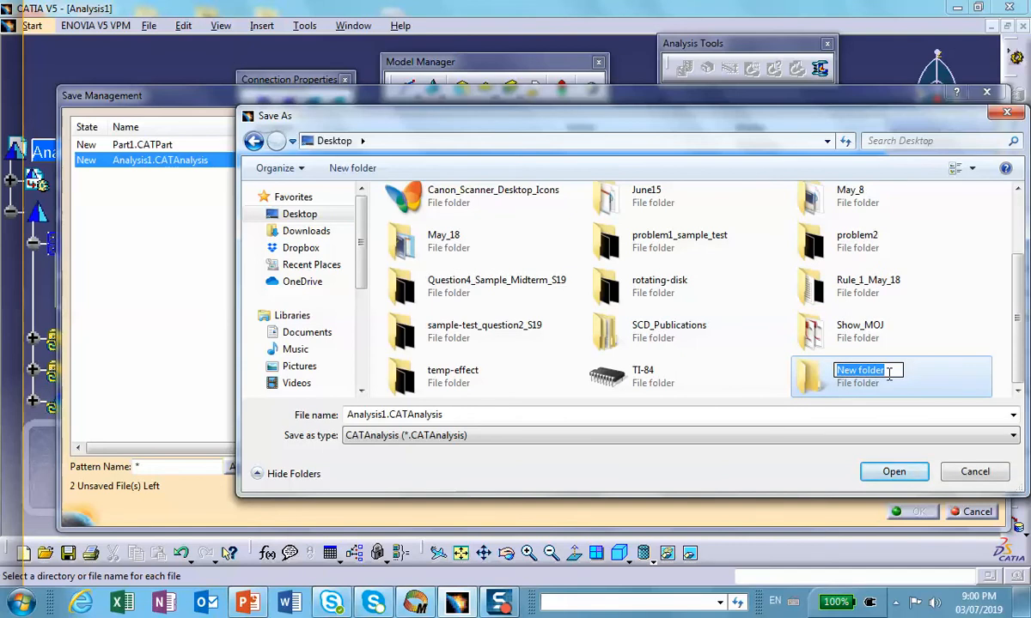
text(beam)
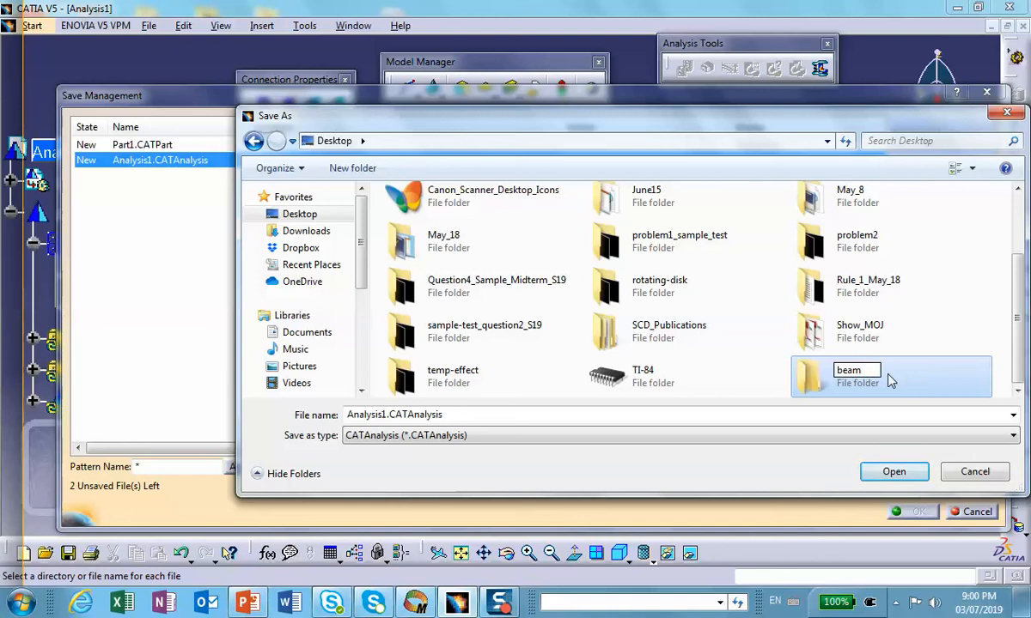
text(-be)
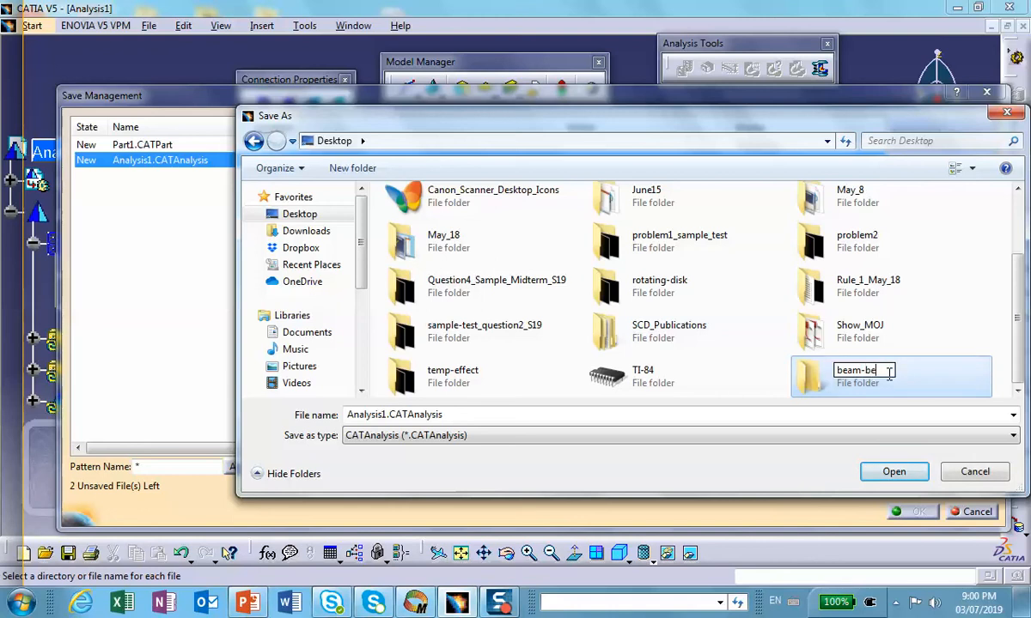
text(nding-three-different wa)
key(BackSpace)
text(ys)
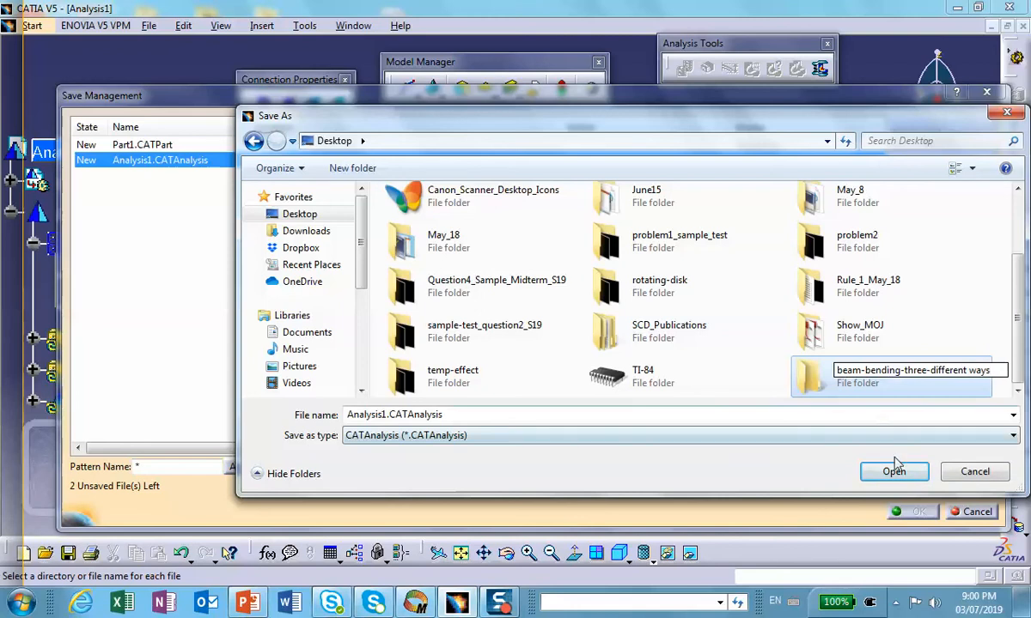
Save Analysis1.CATAnalysis in the new beam-bending folder and complete the save of the linked documents
click(894, 477)
click(894, 472)
click(894, 472)
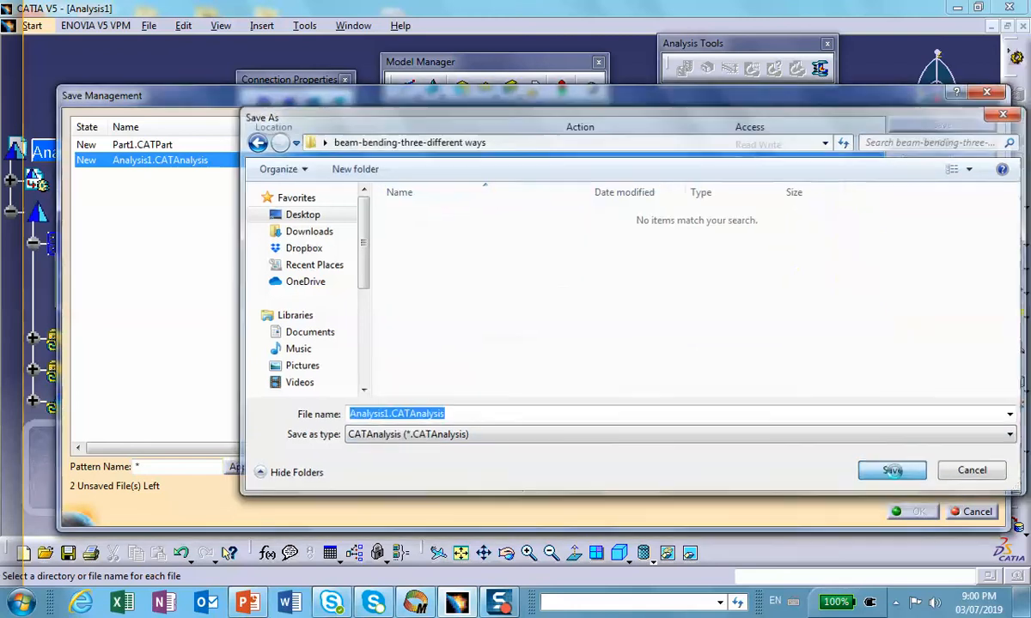
click(915, 513)
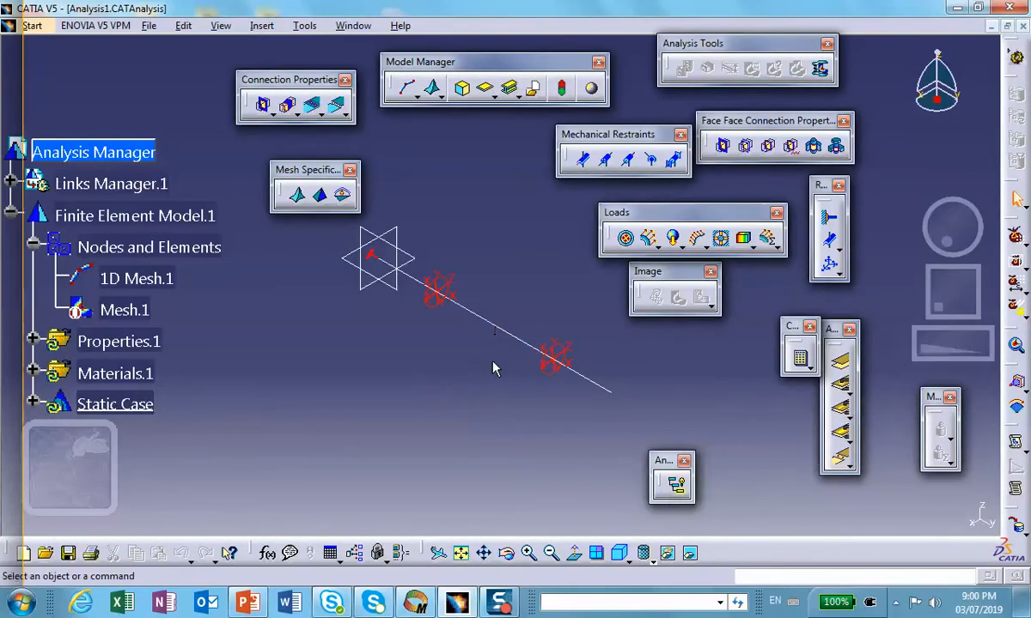
Compute the complete static analysis of the beam and accept the resource estimate
click(797, 360)
click(894, 508)
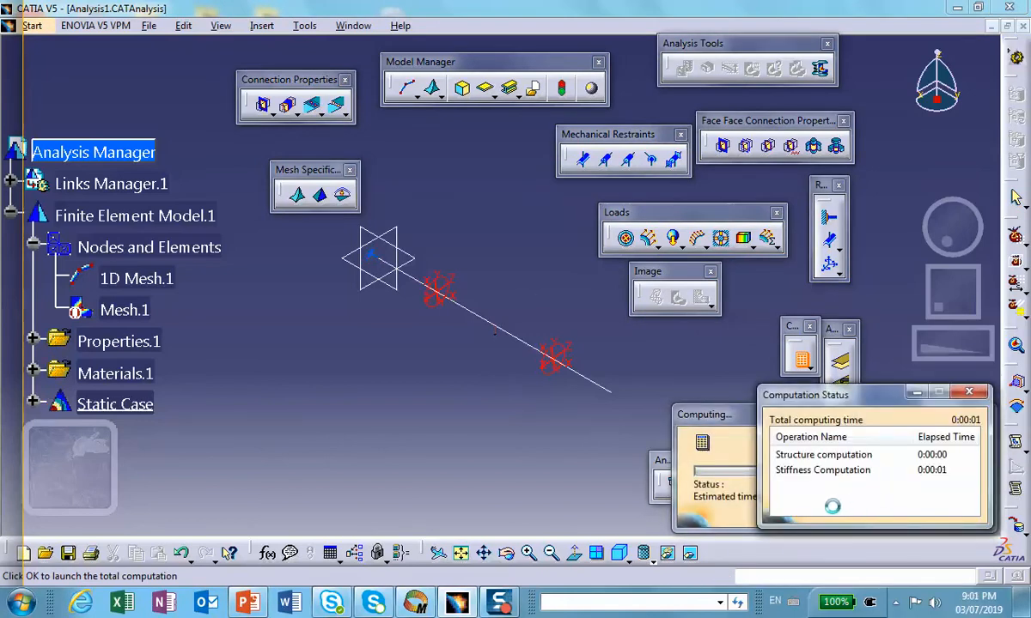
click(916, 509)
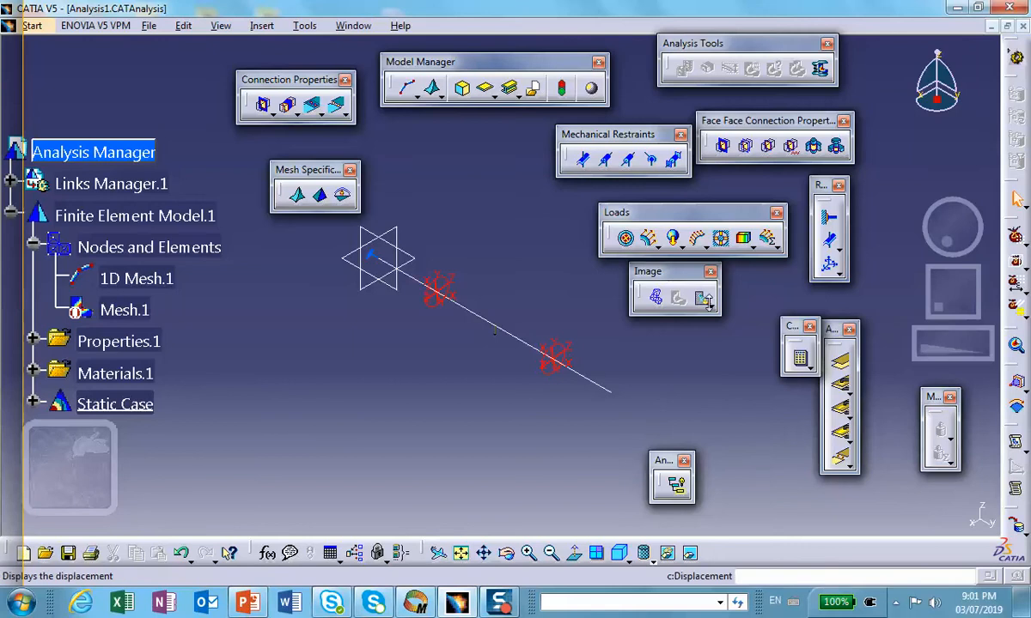
Display the translational displacement vectors and inspect the displacement at the beam's free end
click(698, 297)
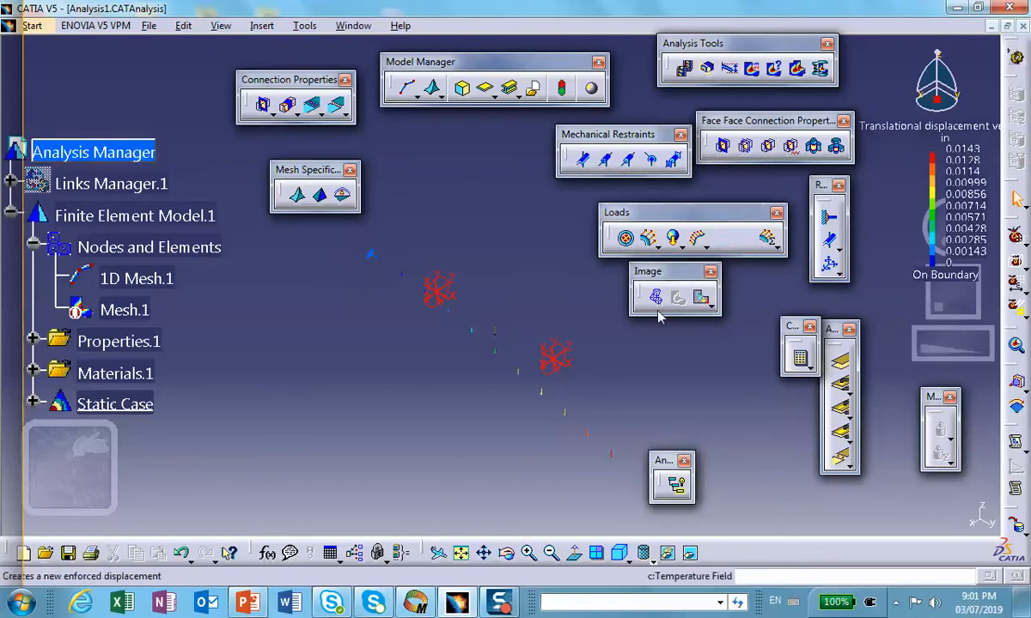
drag(646, 463, 698, 477)
mouse_move(617, 461)
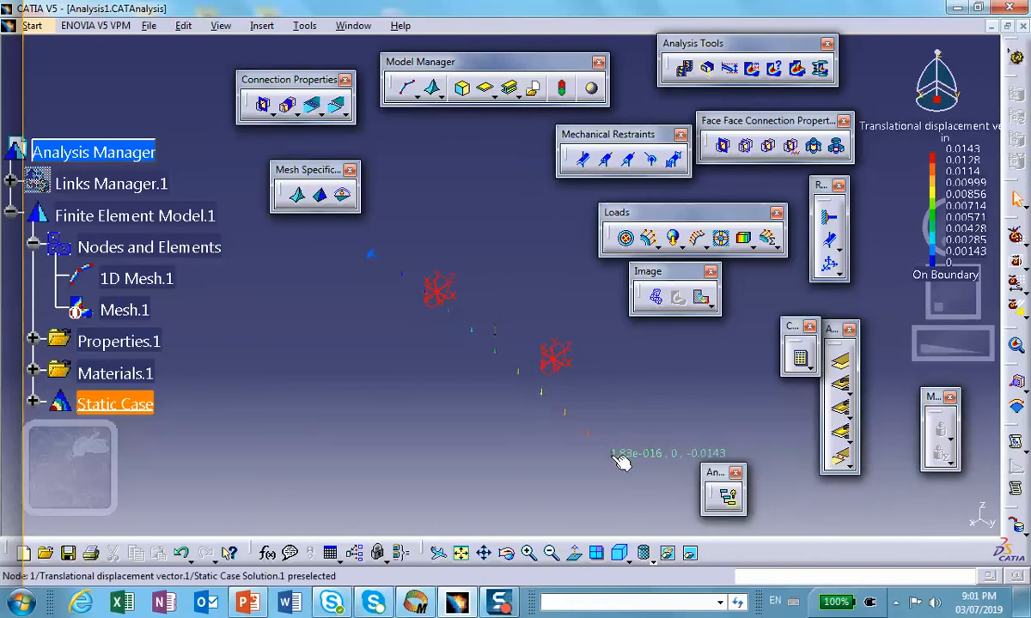
Switch to Mathcad to check the theoretical maximum deflection, then return to CATIA and expand the Static Case
click(417, 605)
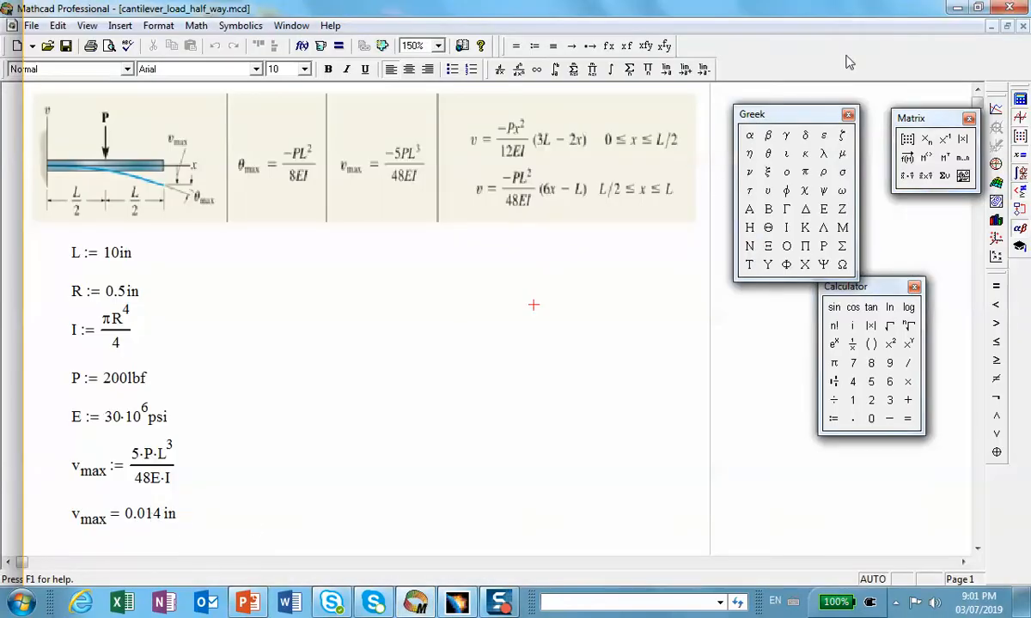
click(956, 7)
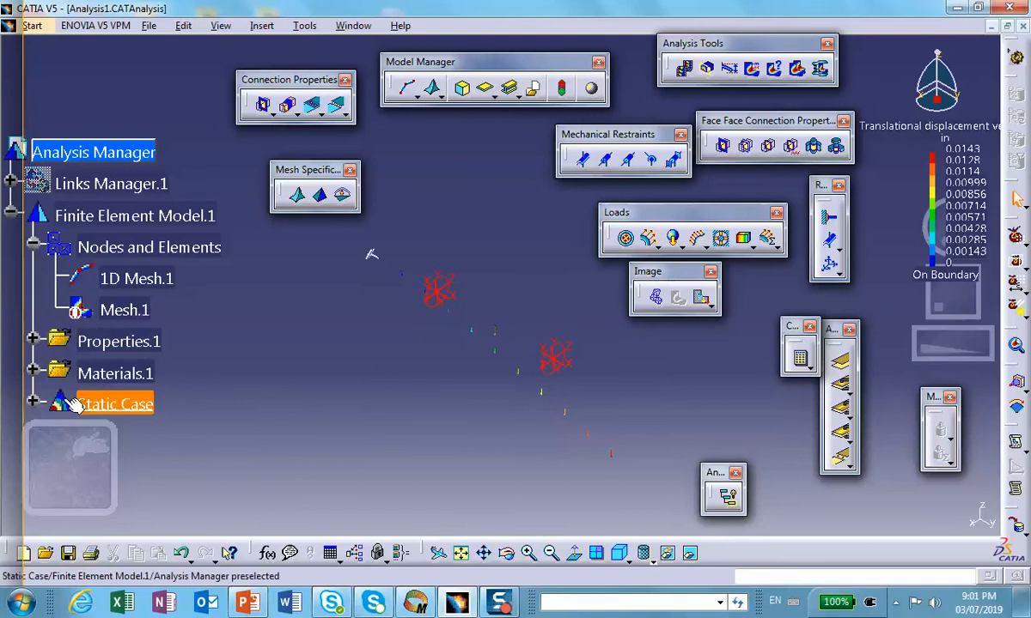
scroll(219, 277, down, 2)
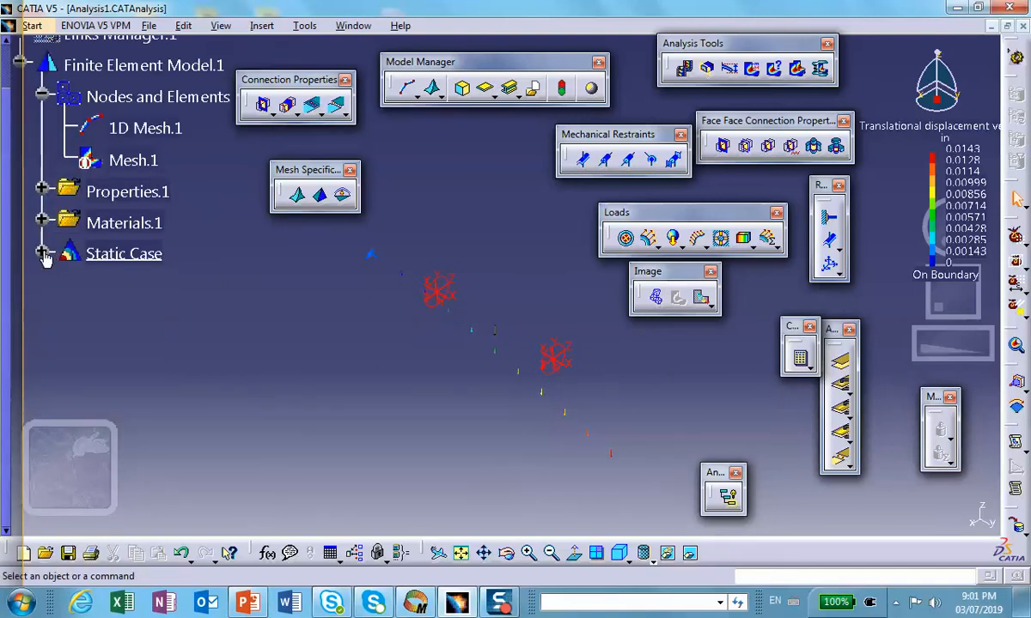
click(43, 254)
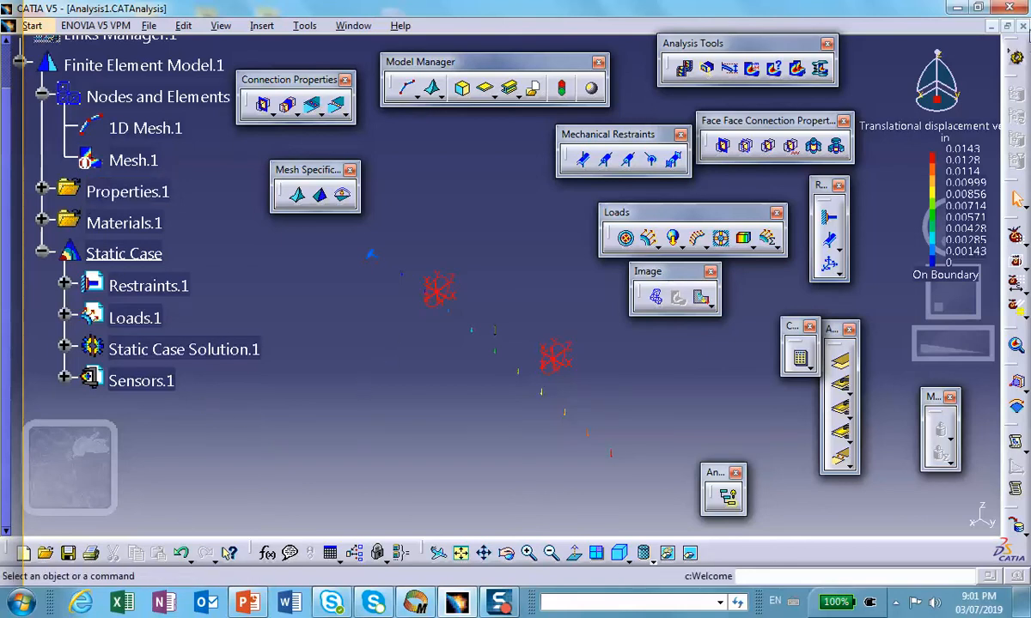
Close the Analysis1 document without saving its changes and close the Part1 document
click(1023, 26)
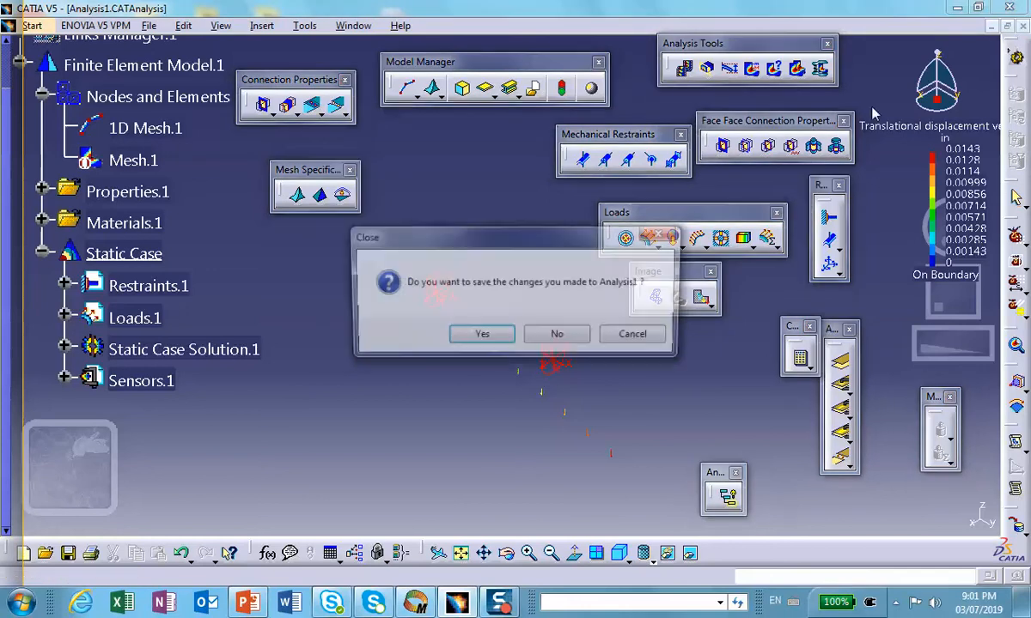
click(560, 337)
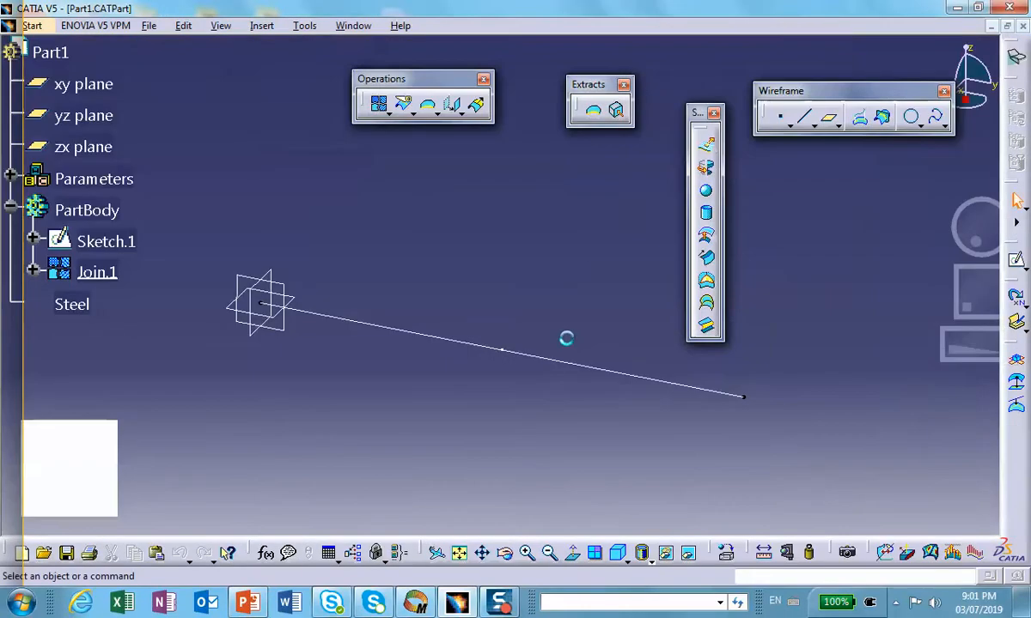
click(1022, 27)
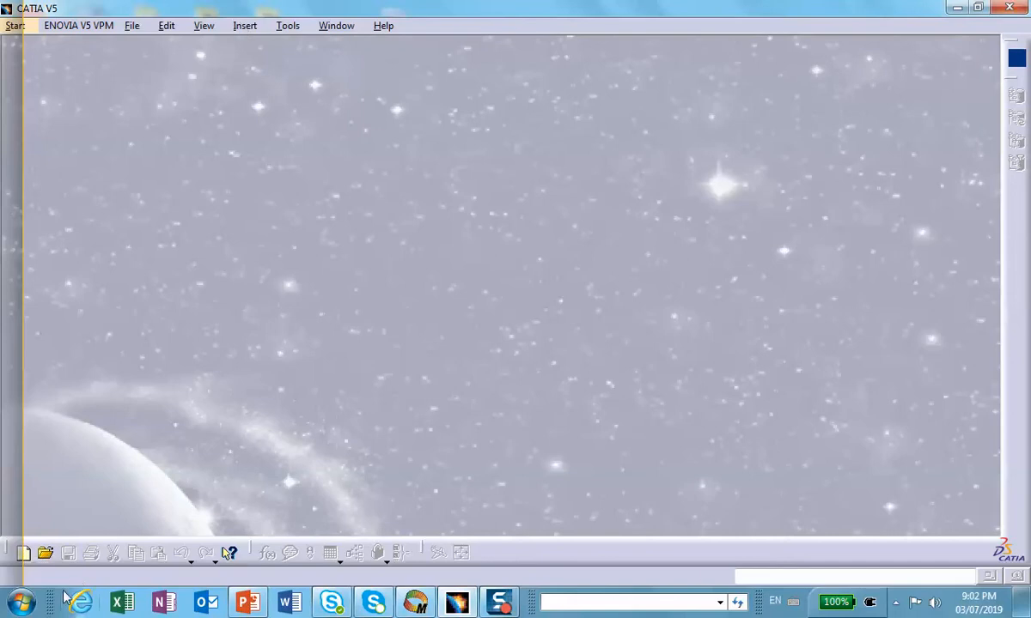
Create a new Part document named Part1 with hybrid design enabled
click(24, 552)
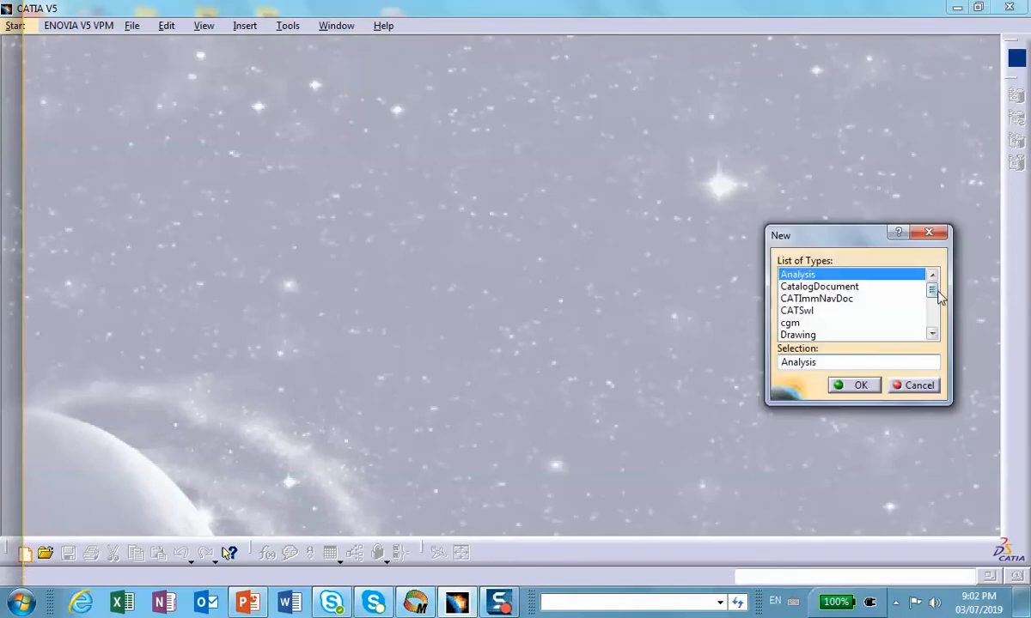
drag(936, 294, 936, 325)
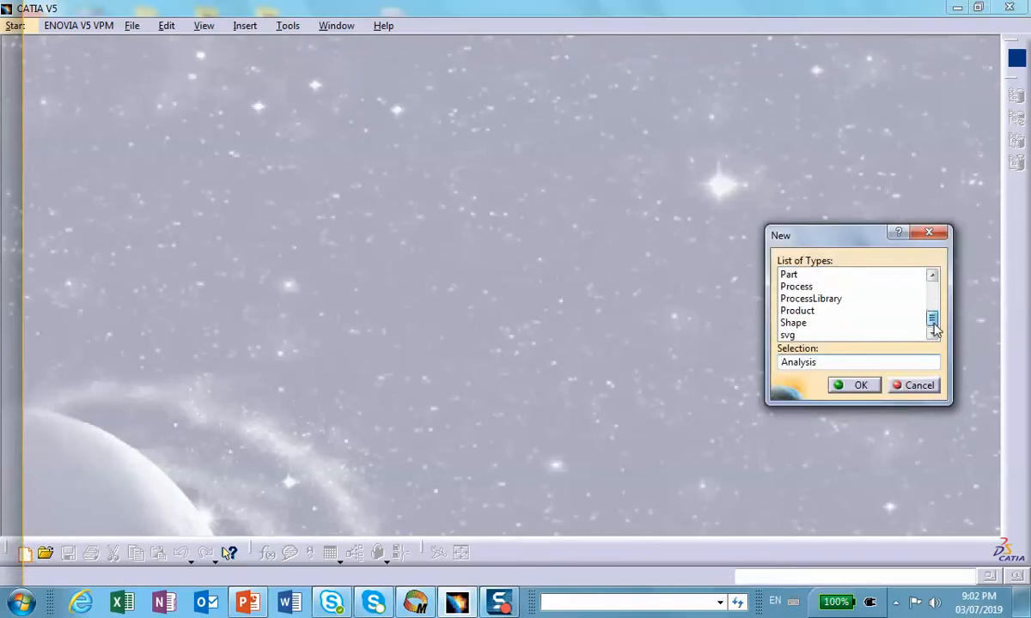
click(786, 275)
click(855, 386)
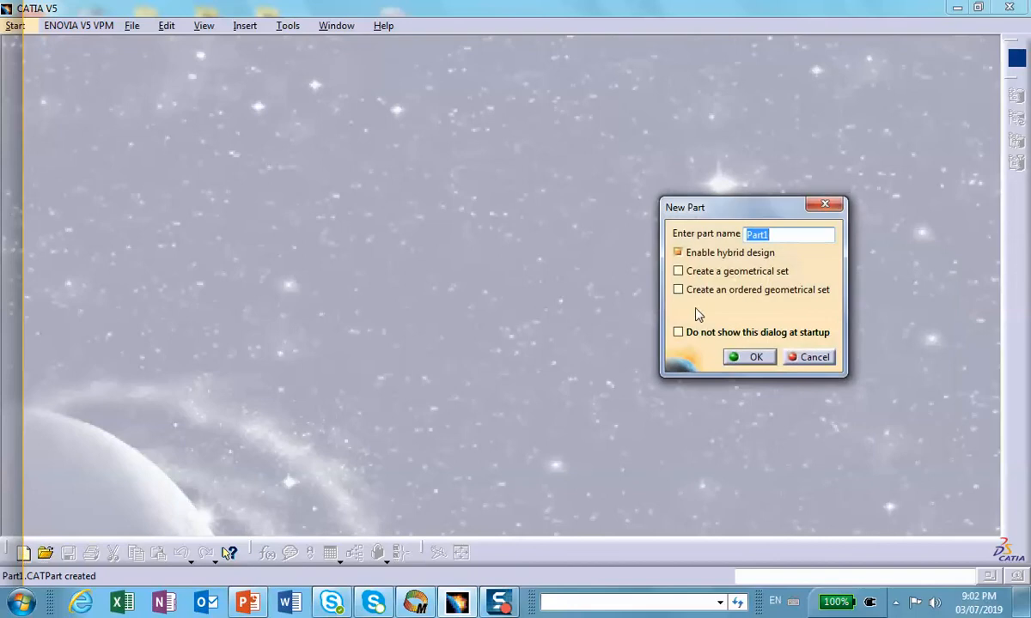
click(749, 358)
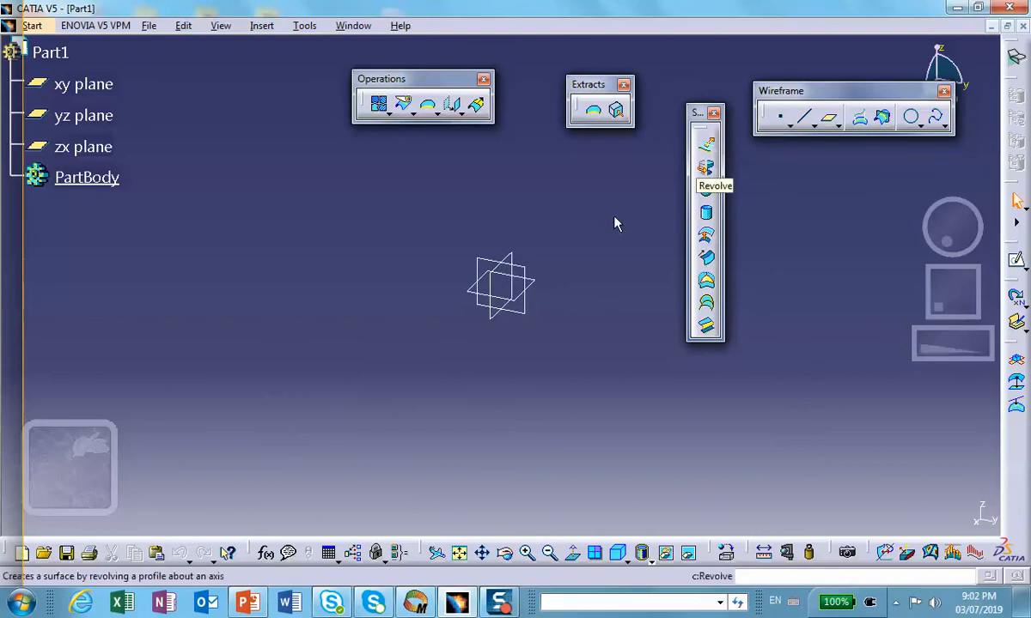
Sketch a horizontal line about 5.3 in long on the yz plane, starting at the origin
click(522, 275)
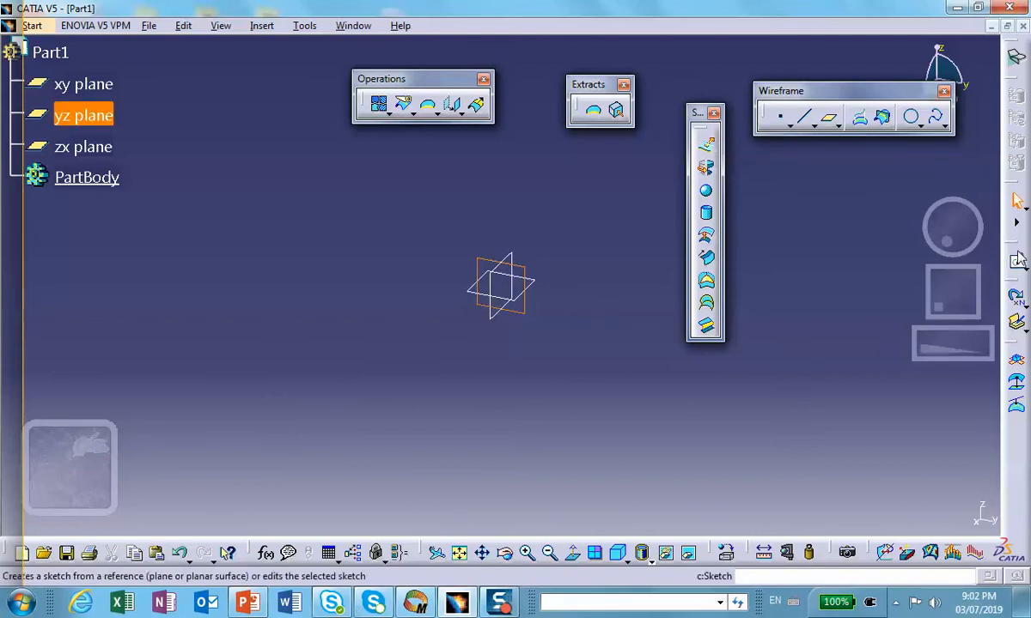
click(1016, 258)
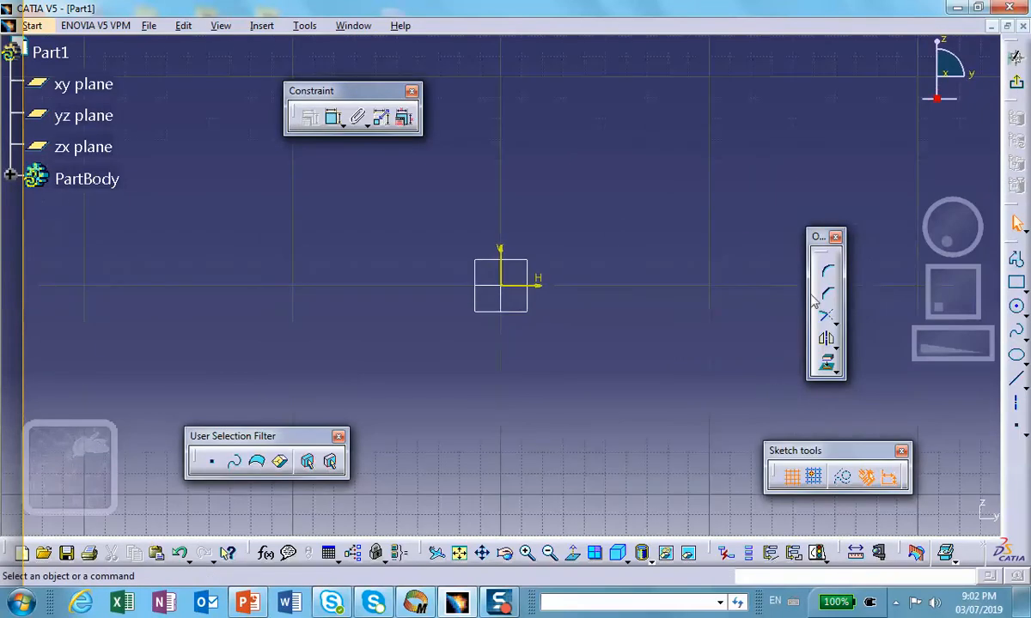
click(1016, 401)
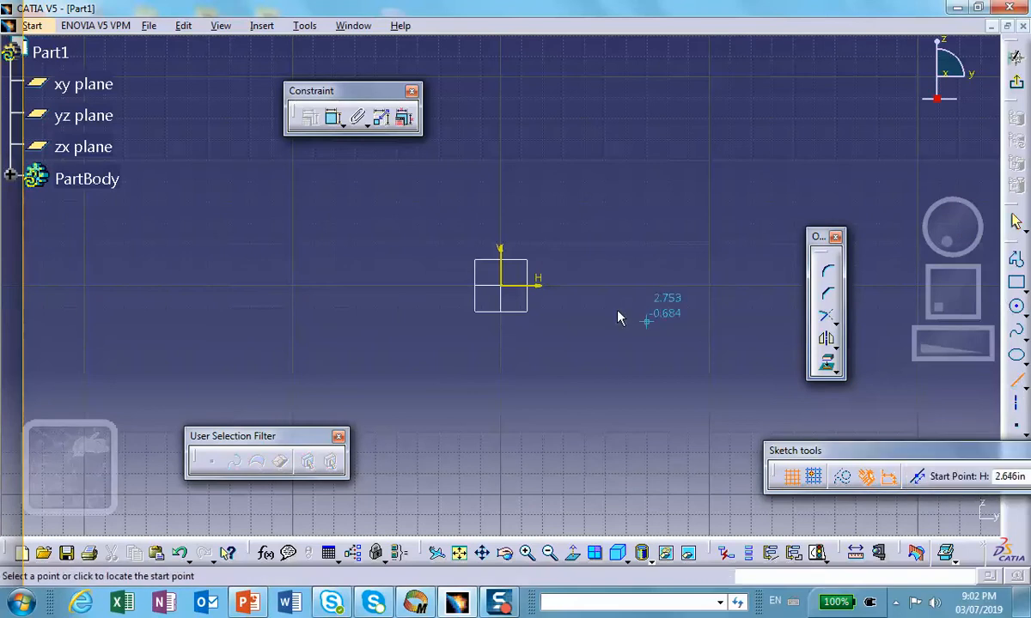
click(501, 285)
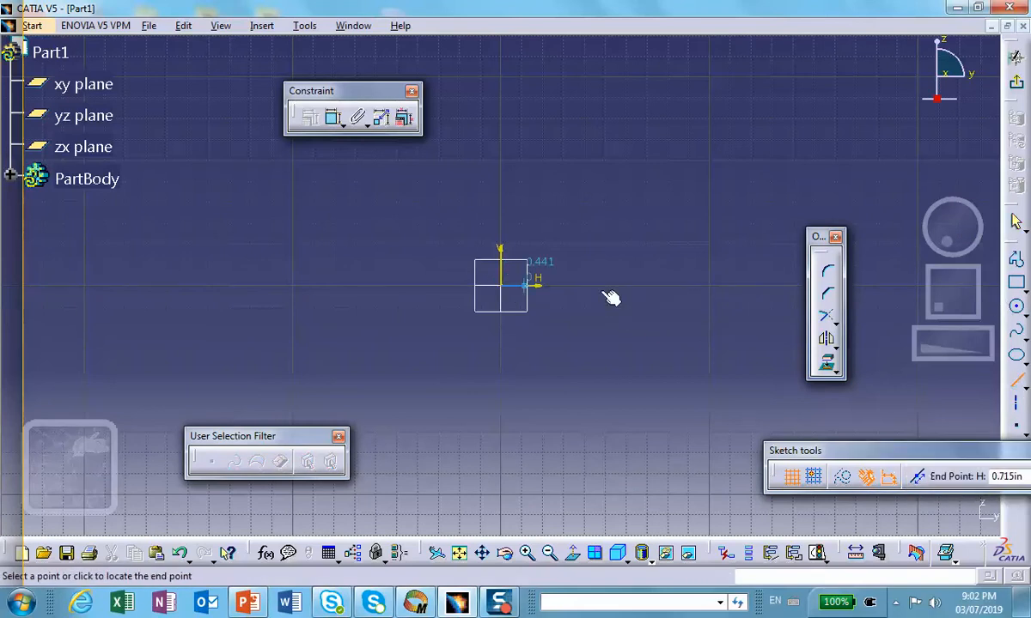
click(778, 278)
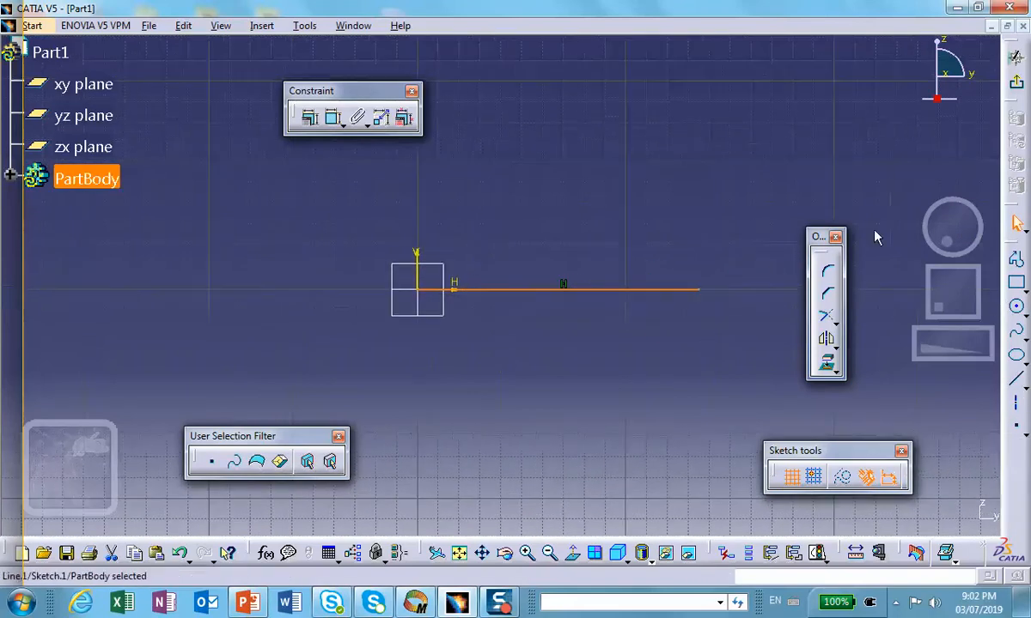
Dimension the sketched line's length to 10 in and exit the sketch
click(332, 120)
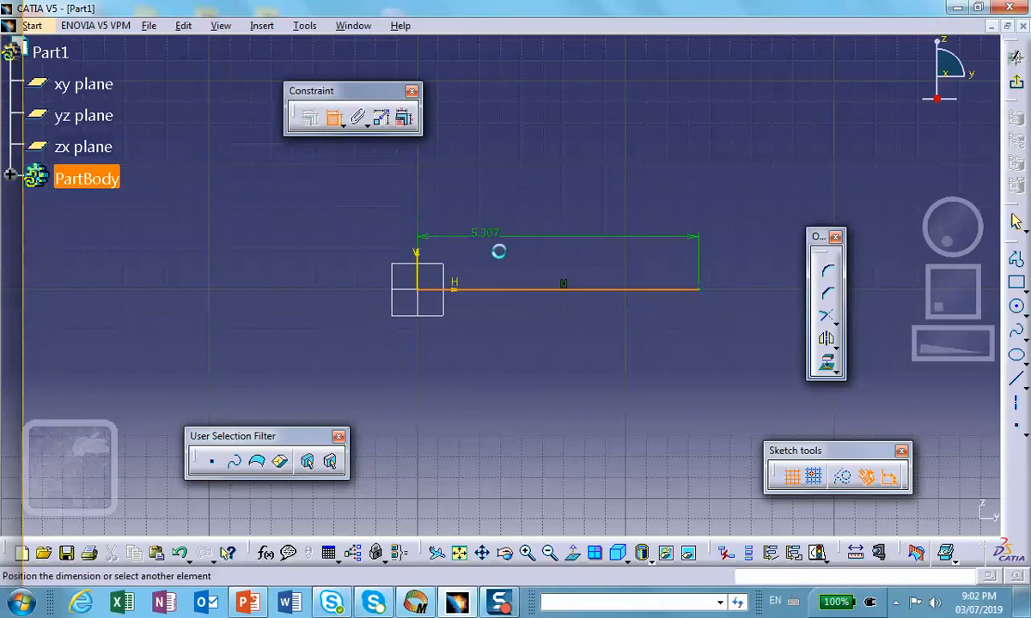
click(532, 236)
double_click(526, 234)
text(10)
key(Return)
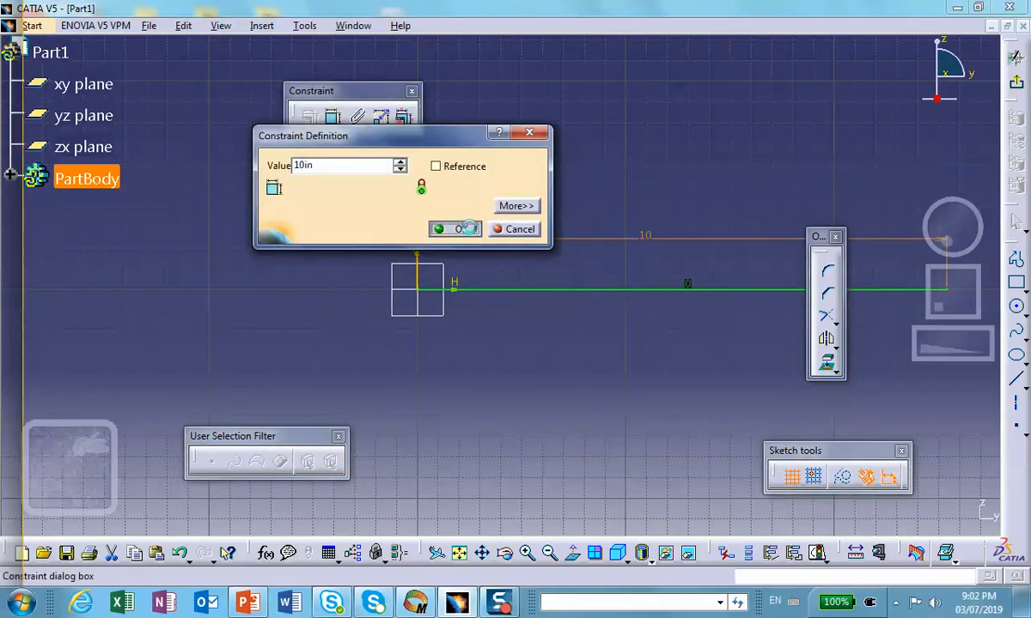
click(1016, 55)
Create a Join from the sketched 10 in line
scroll(451, 197, up, 1)
middle_drag(451, 197, 354, 147)
middle_drag(441, 243, 454, 265)
click(441, 243)
middle_drag(469, 213, 473, 254)
scroll(473, 254, down, 1)
click(479, 256)
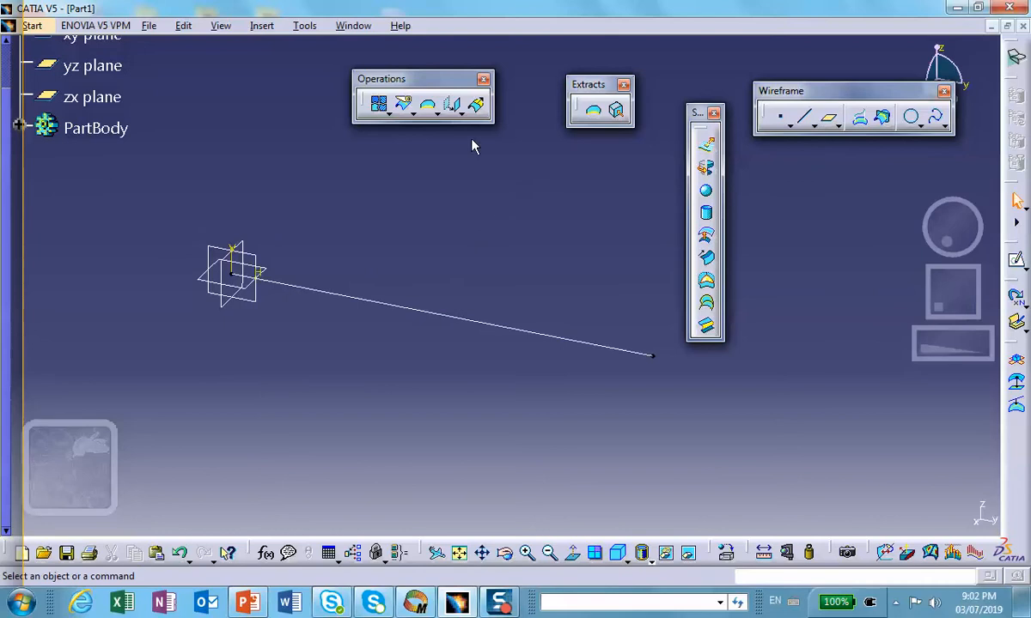
click(379, 104)
click(378, 310)
click(823, 508)
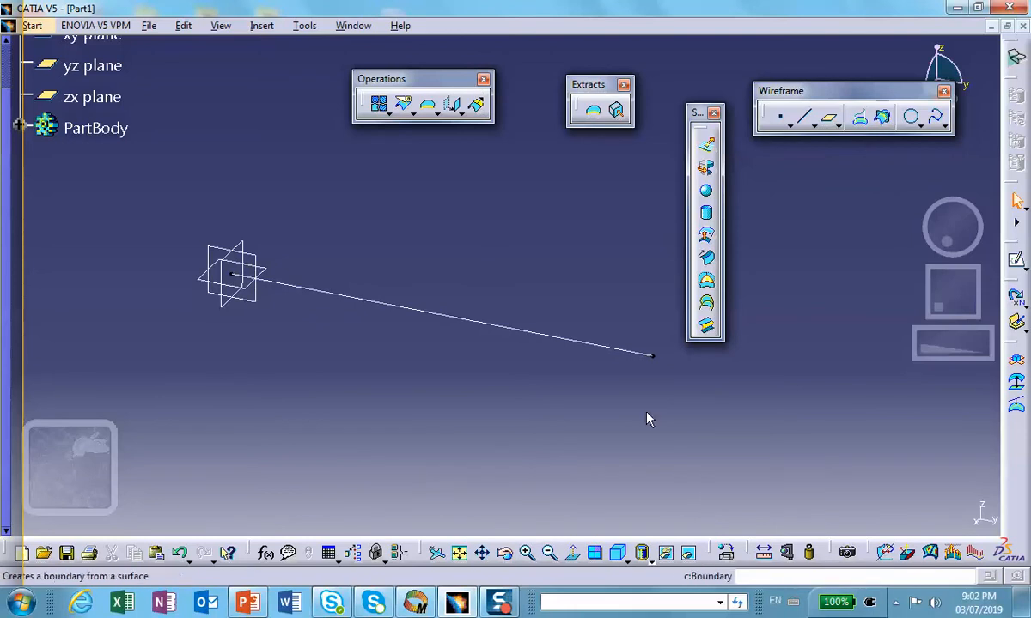
Apply the Steel material from the Metal family of the default material catalog to Part1
click(687, 552)
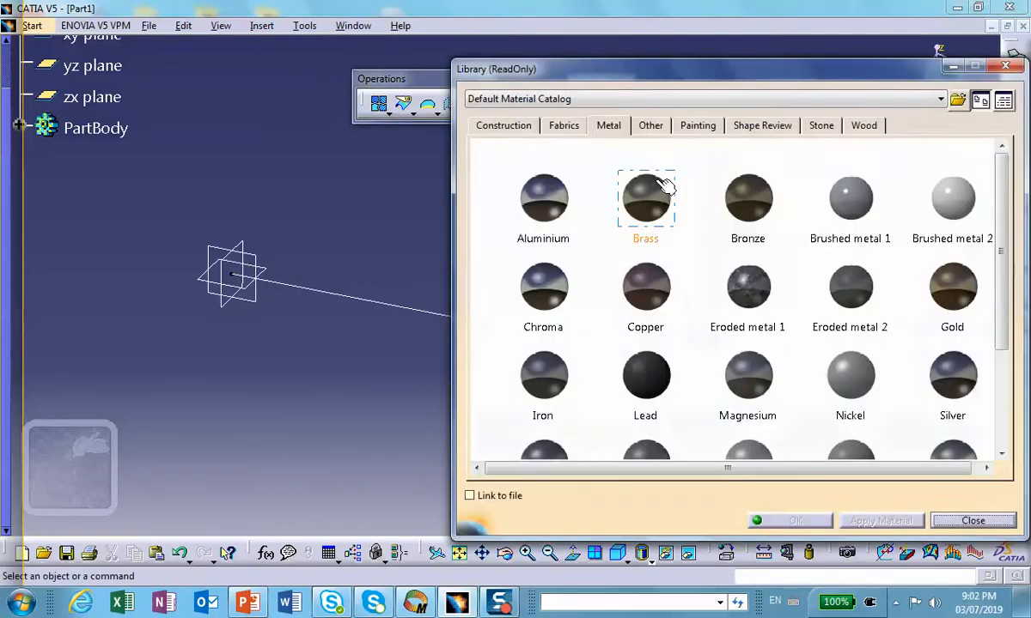
click(611, 126)
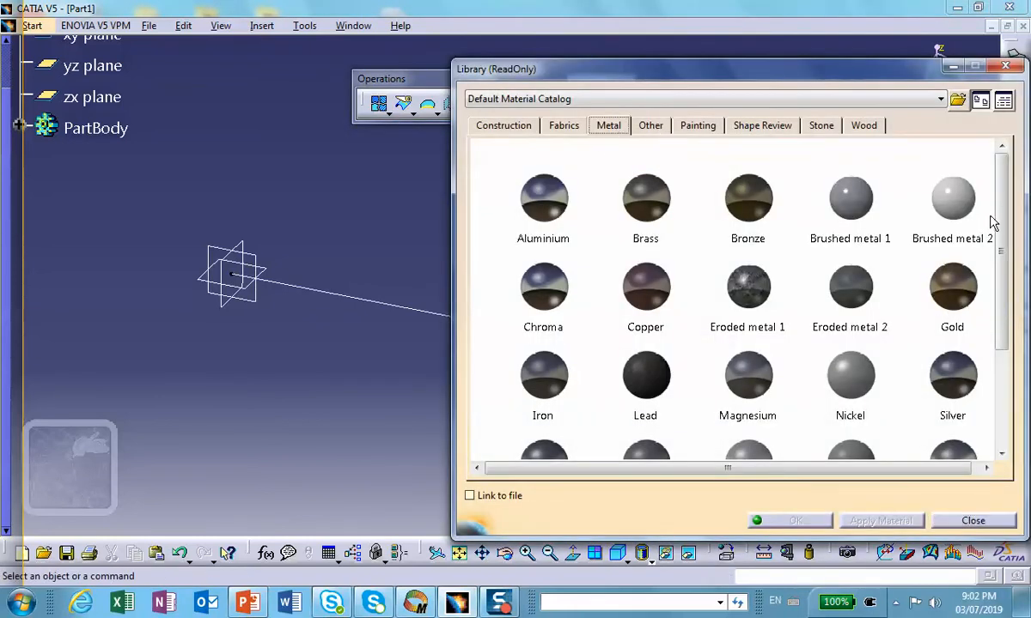
scroll(992, 222, down, 2)
click(541, 292)
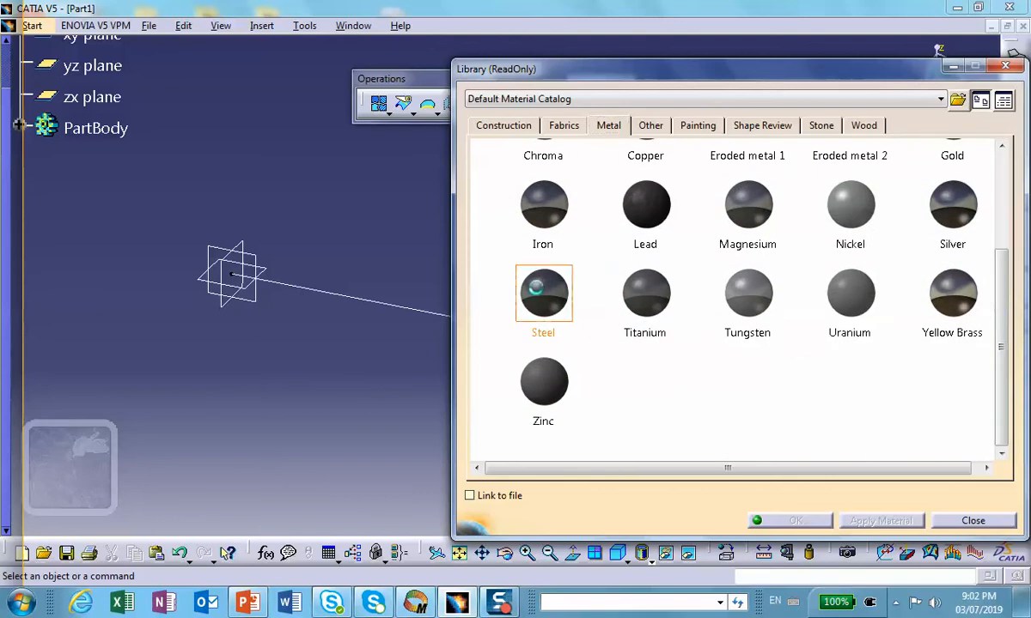
scroll(154, 232, up, 1)
click(116, 198)
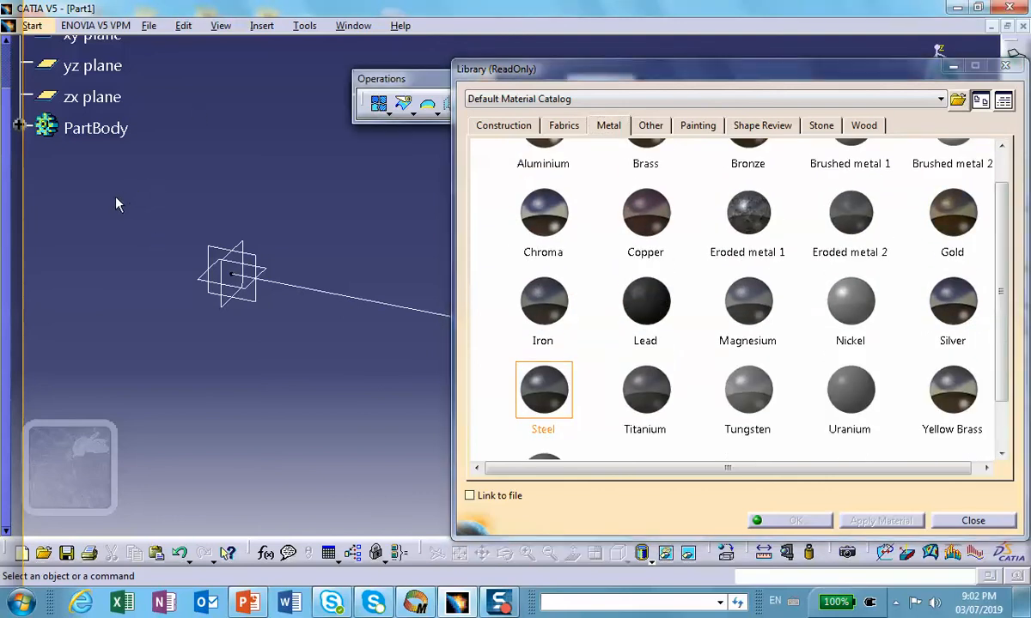
scroll(118, 204, up, 3)
click(50, 301)
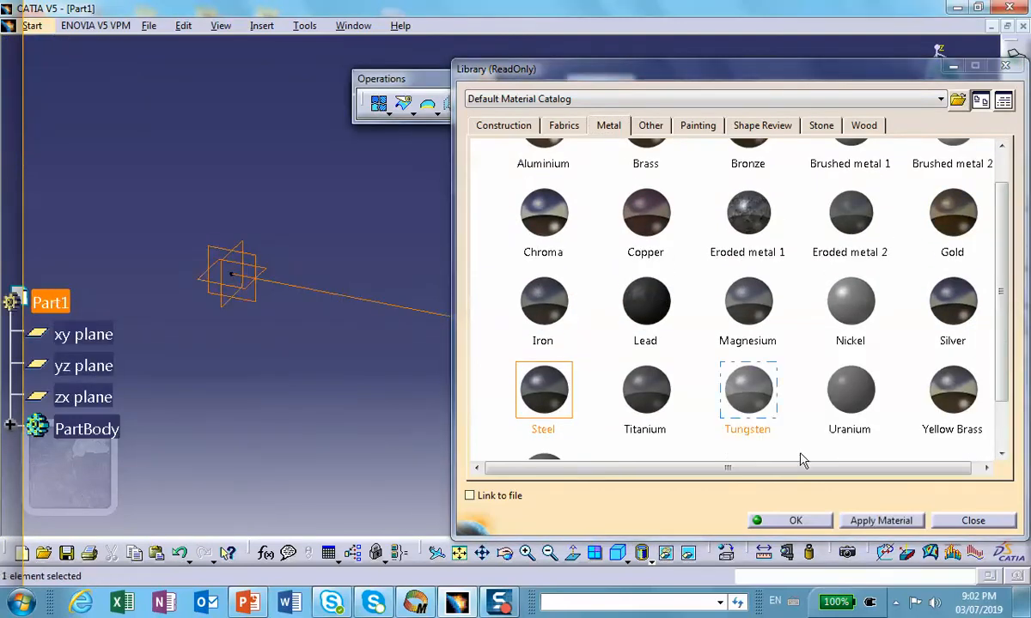
click(795, 521)
Set the Young Modulus of the applied Steel material to 3e+007 psi in its analysis properties
scroll(90, 177, down, 3)
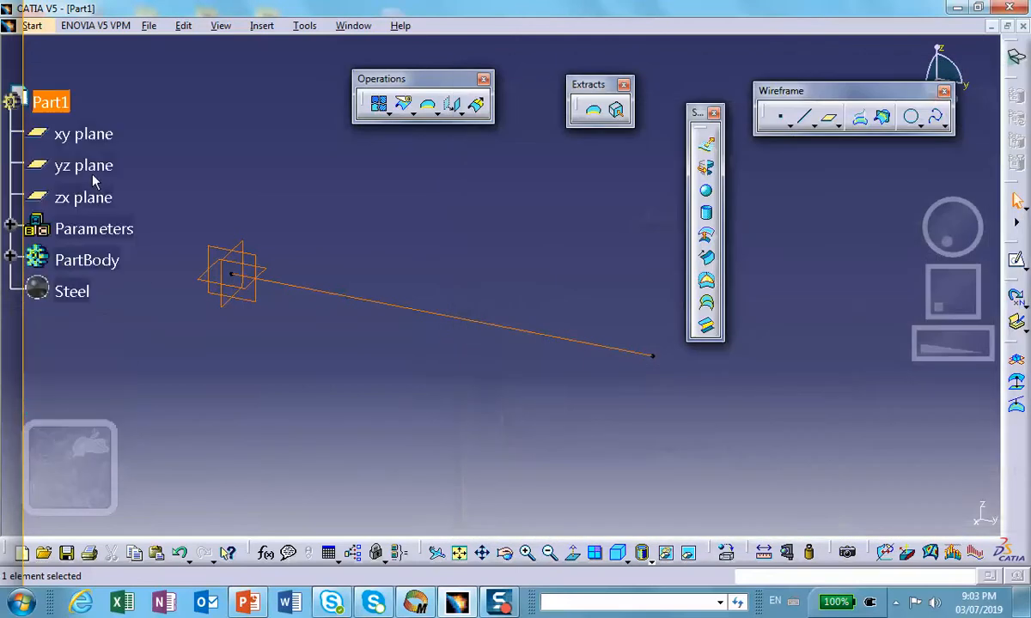
double_click(73, 292)
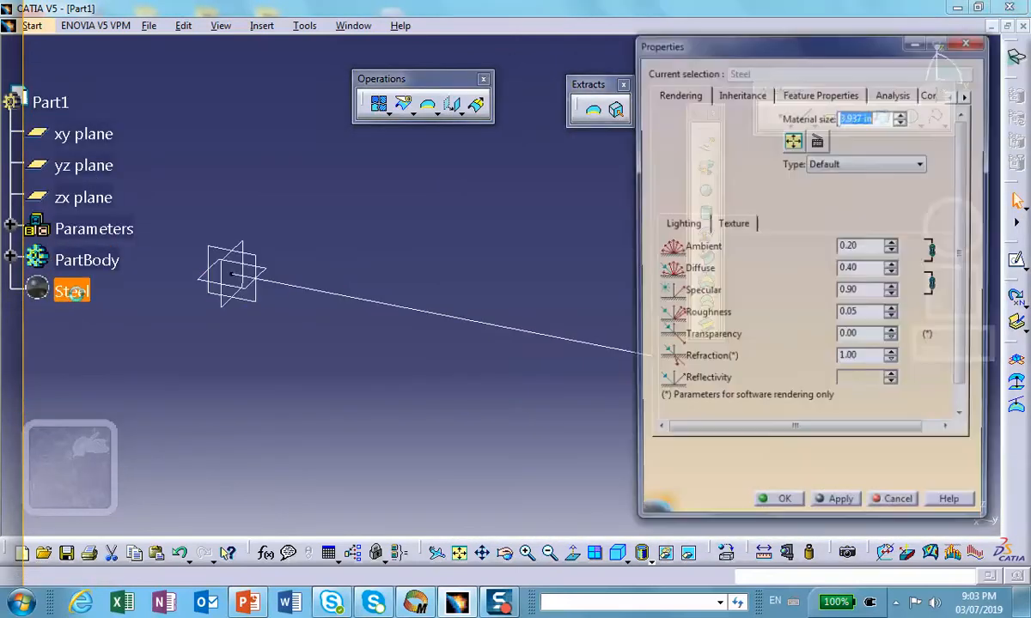
click(893, 94)
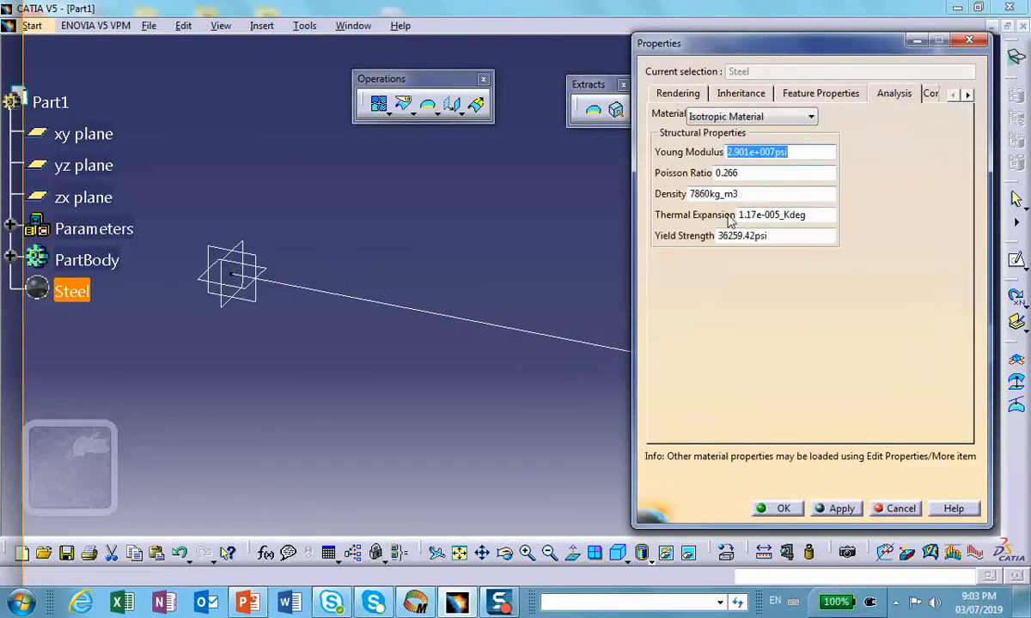
click(749, 152)
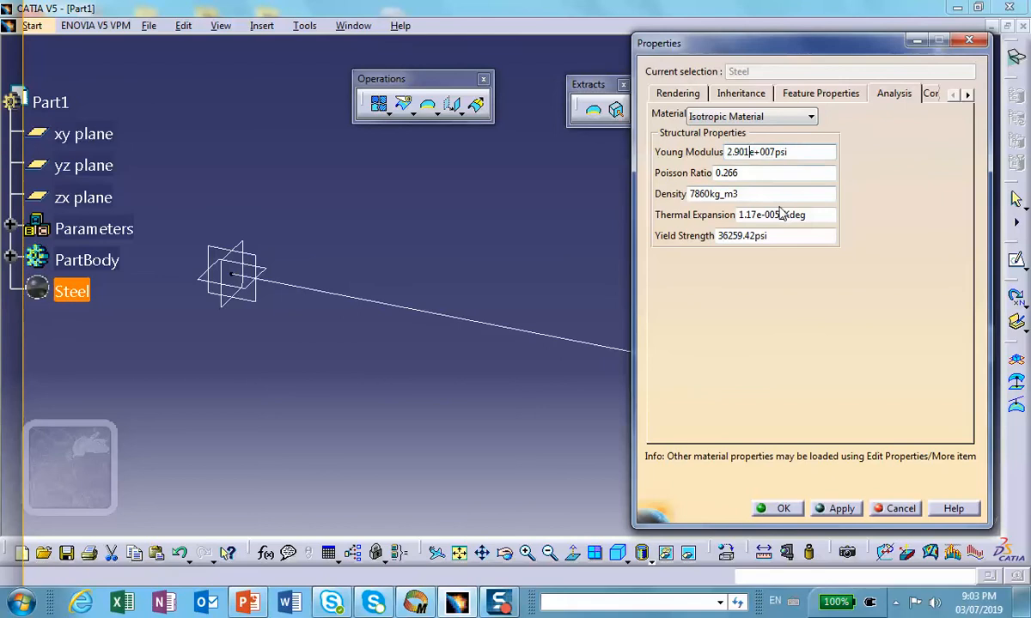
text(=)
key(BackSpace)
key(BackSpace)
key(BackSpace)
key(BackSpace)
key(BackSpace)
key(BackSpace)
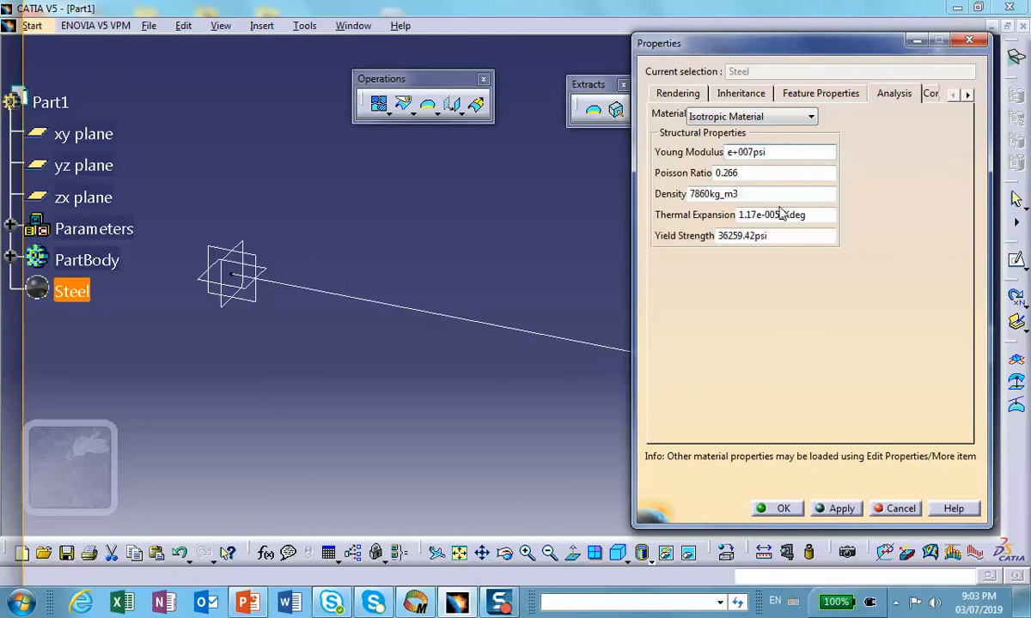
text(3)
click(784, 508)
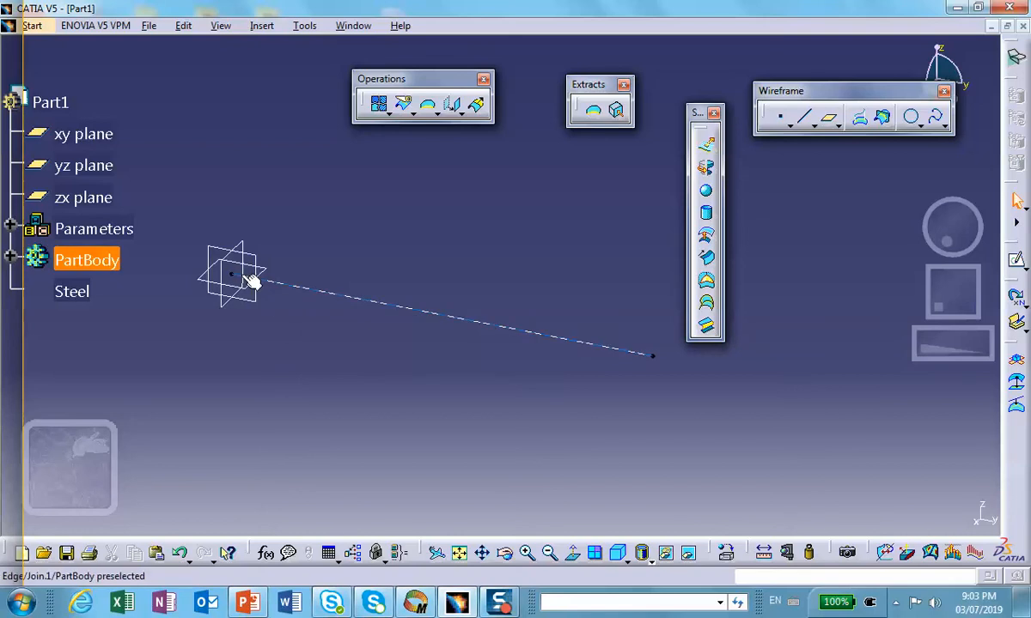
Create a point at coordinates X 0 in, Y 5 in, Z 0 in on the line and expand PartBody in the tree
click(786, 125)
click(736, 153)
text(5)
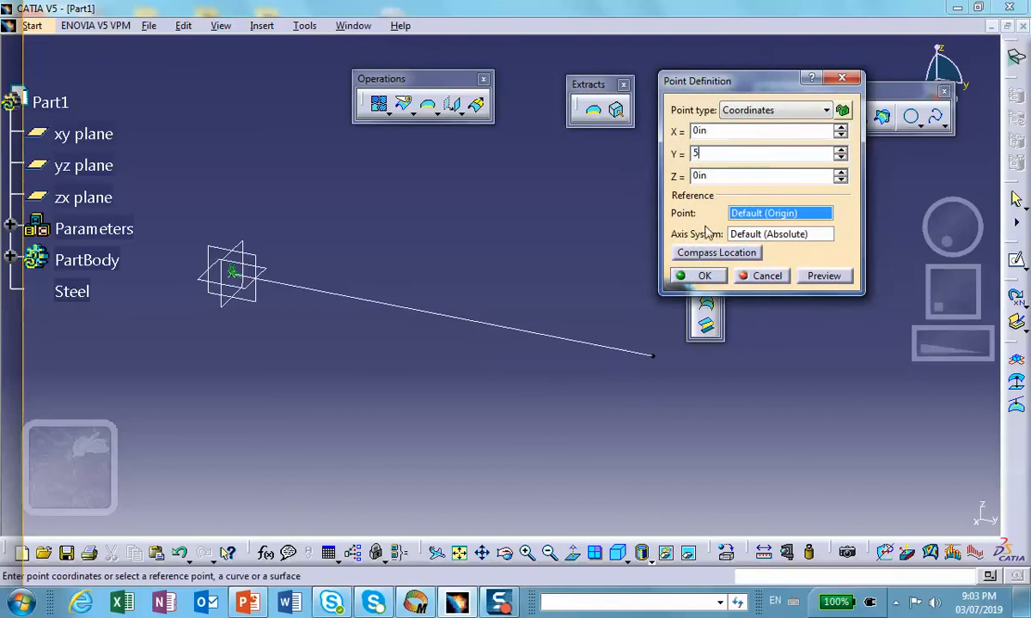
click(700, 276)
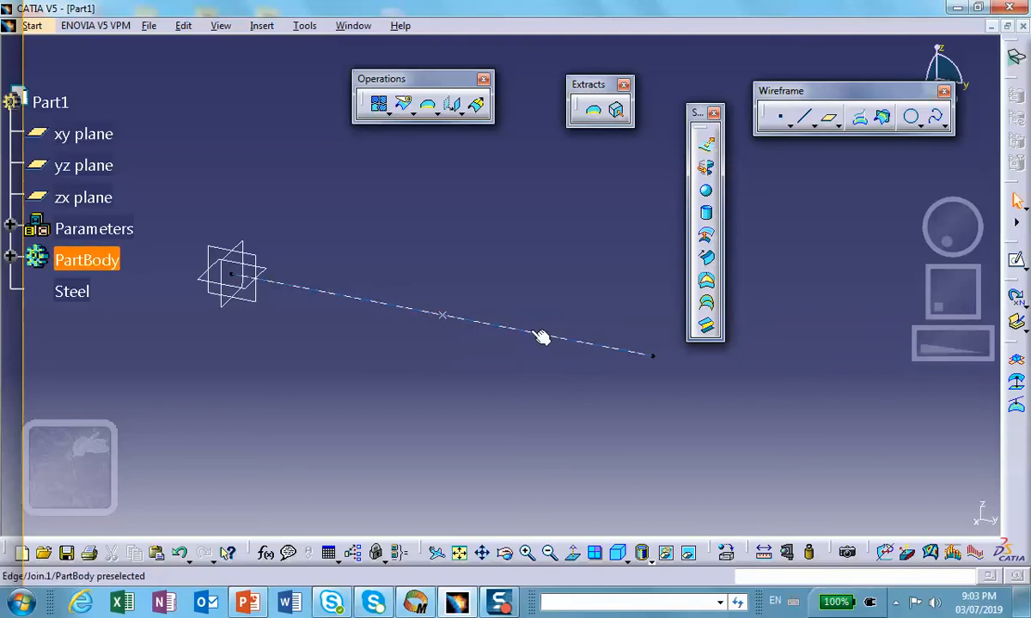
click(10, 259)
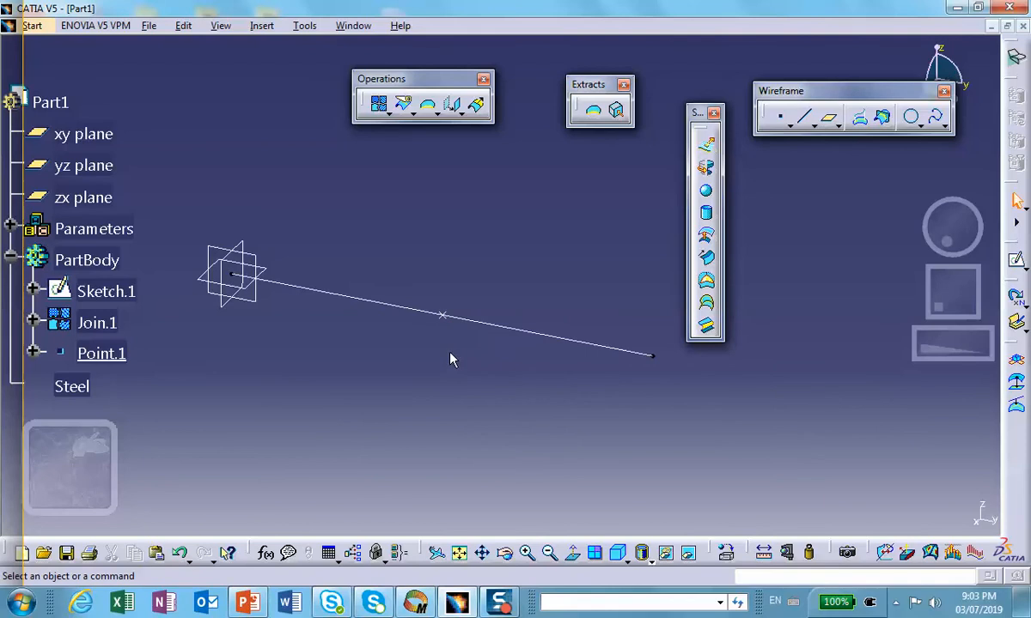
scroll(432, 223, up, 1)
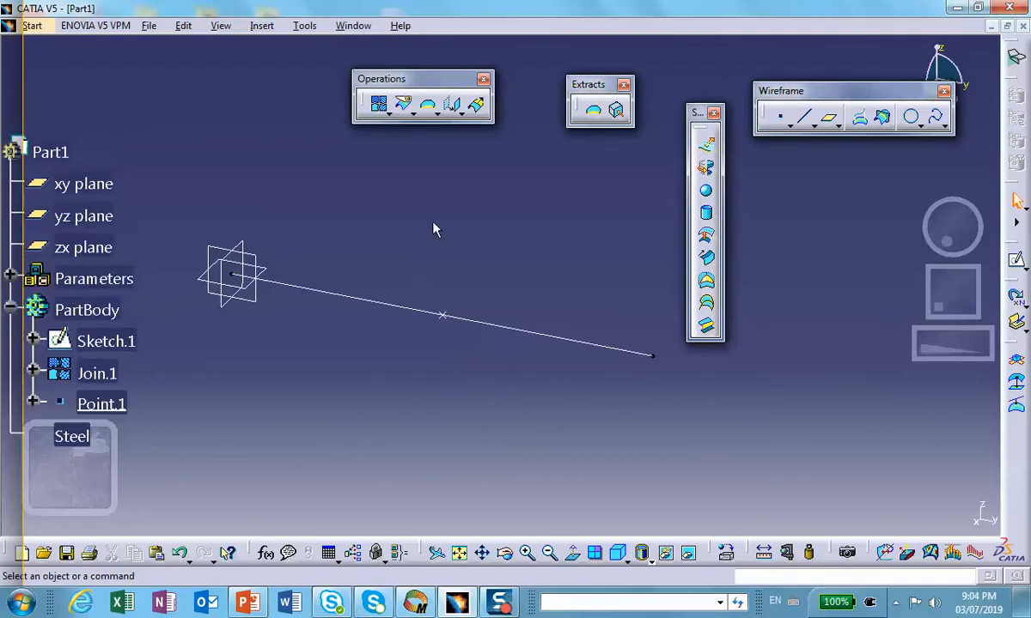
scroll(428, 225, down, 2)
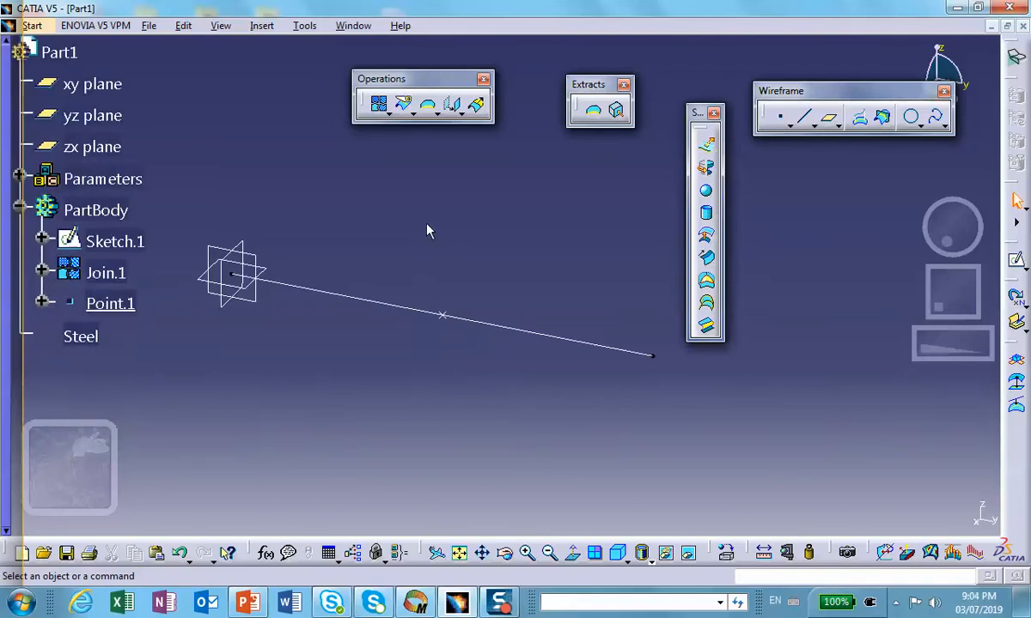
Switch to the Advanced Meshing Tools workbench and create a new Static Analysis case
click(33, 26)
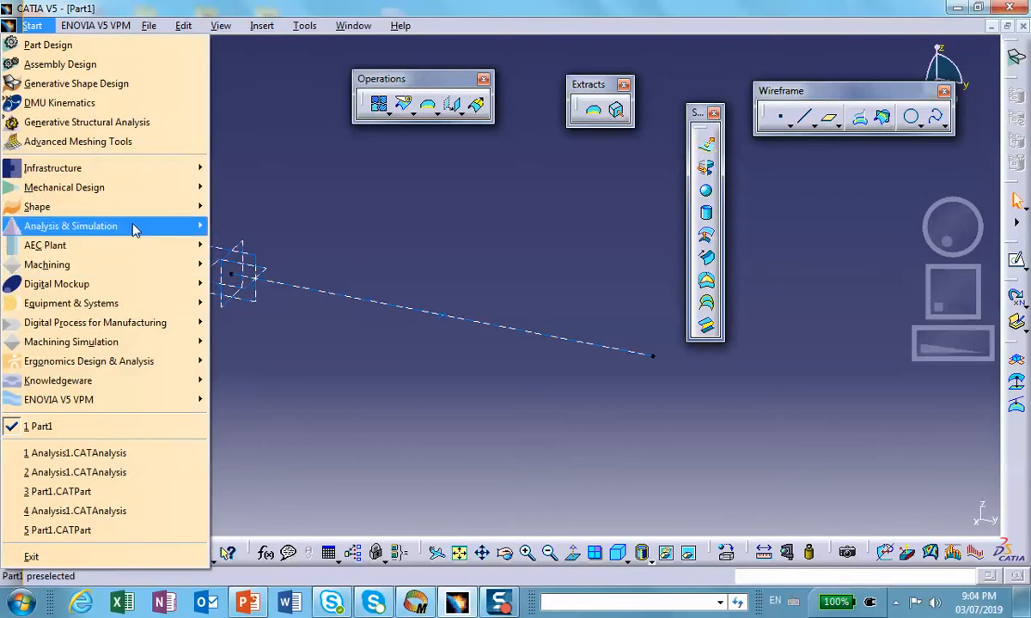
mouse_move(134, 229)
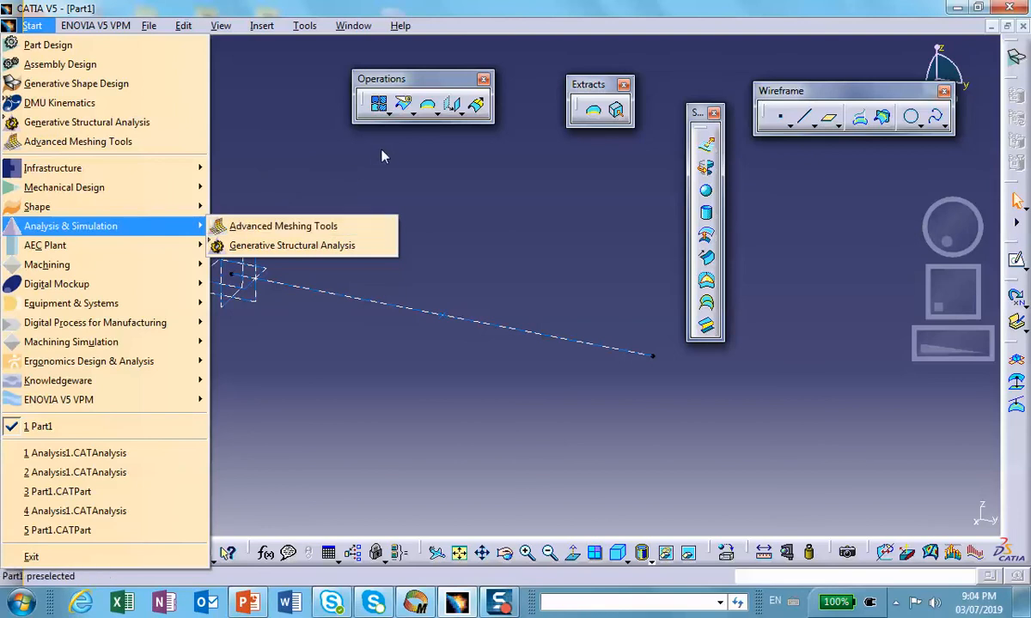
click(296, 227)
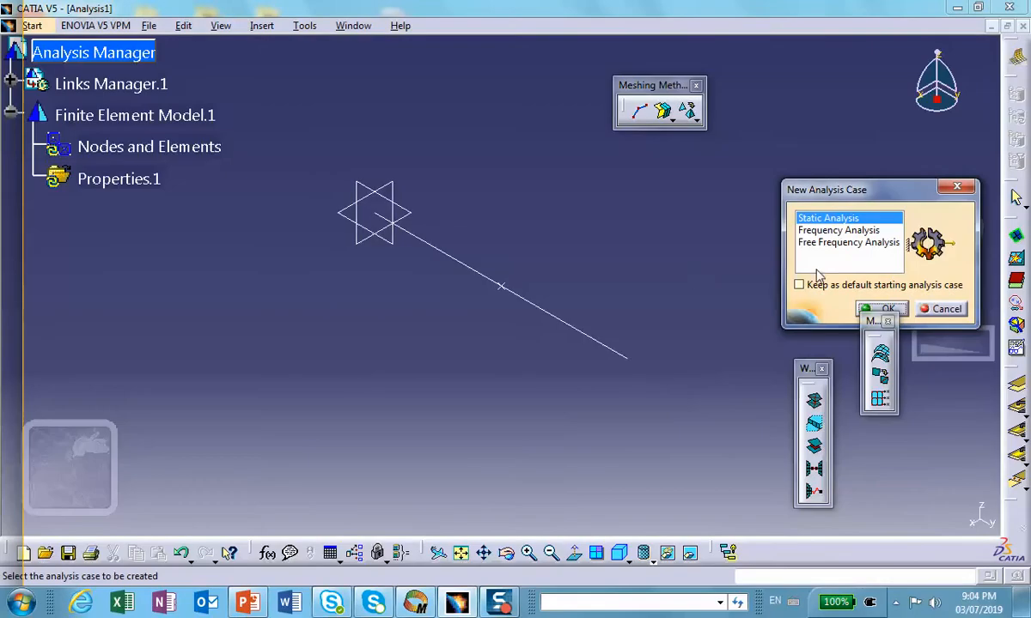
click(876, 309)
Start a linear beam mesh on the 10 in joined line with a 1 in element size
middle_drag(718, 276, 631, 243)
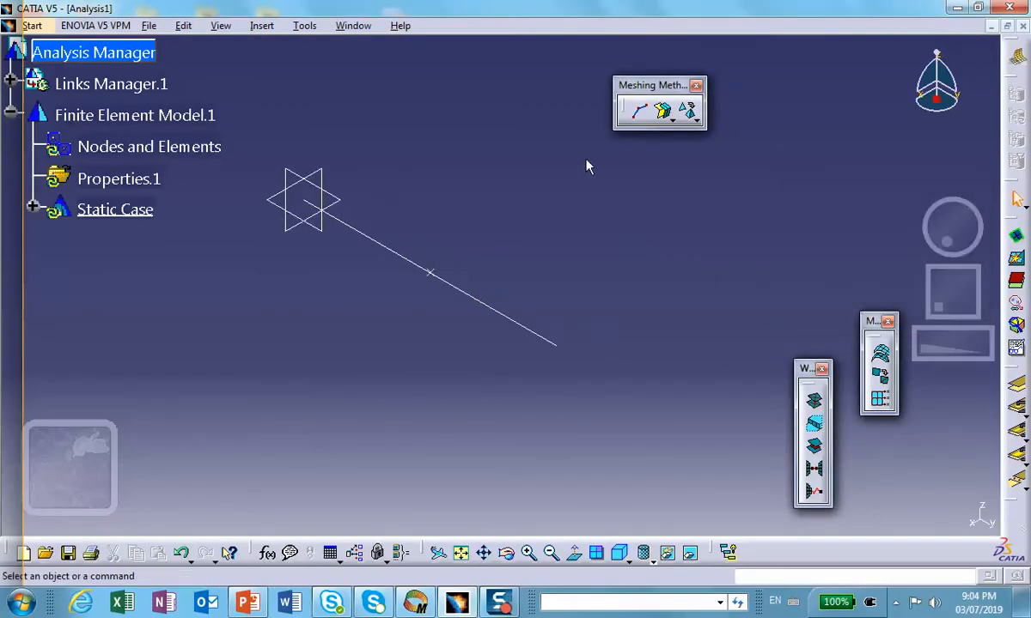
drag(637, 97, 619, 95)
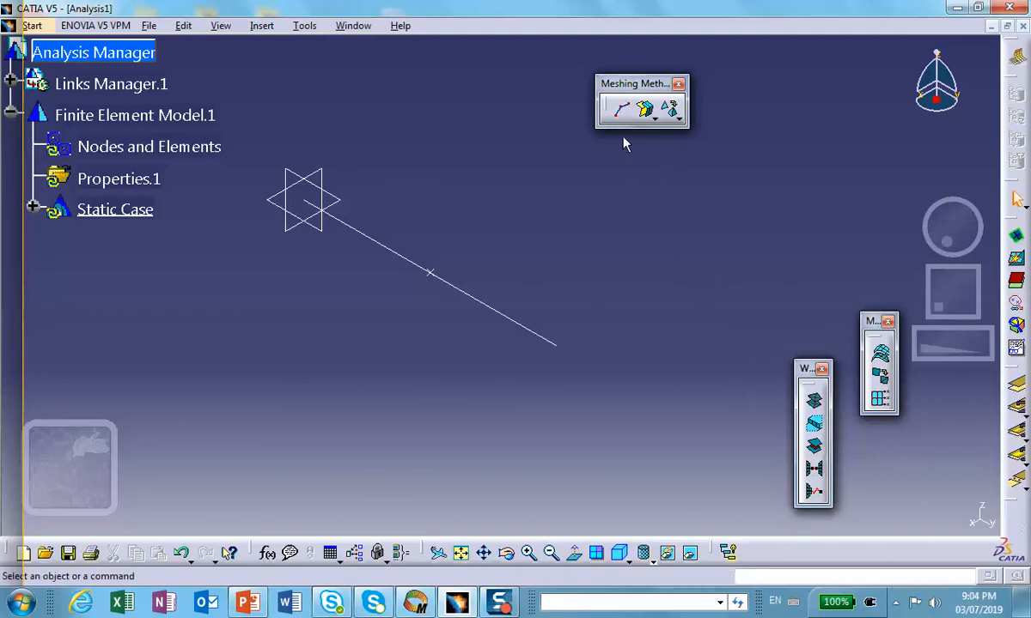
click(622, 109)
drag(822, 268, 695, 190)
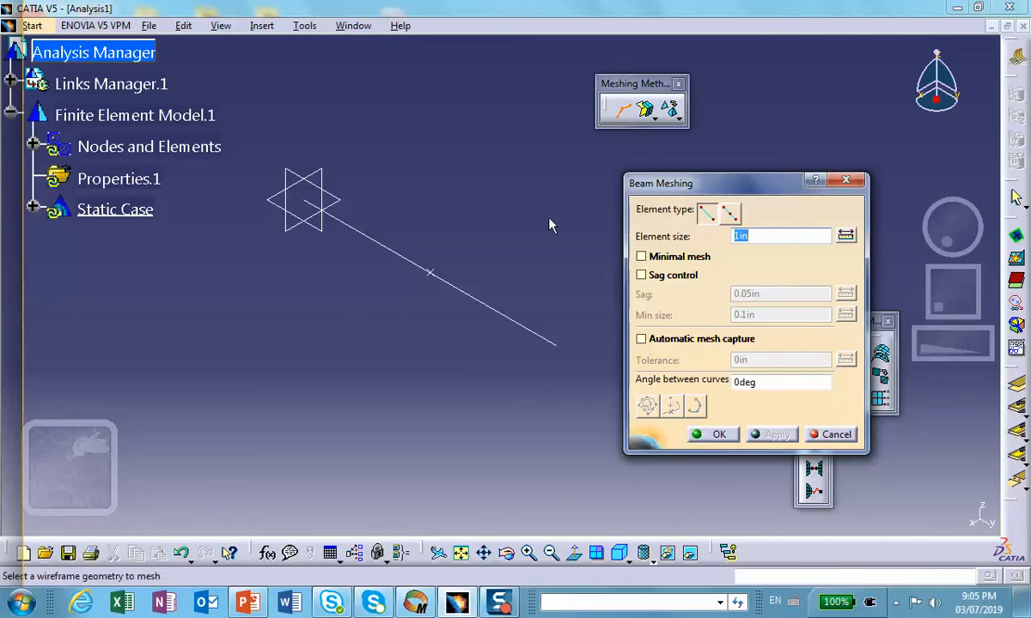
click(387, 249)
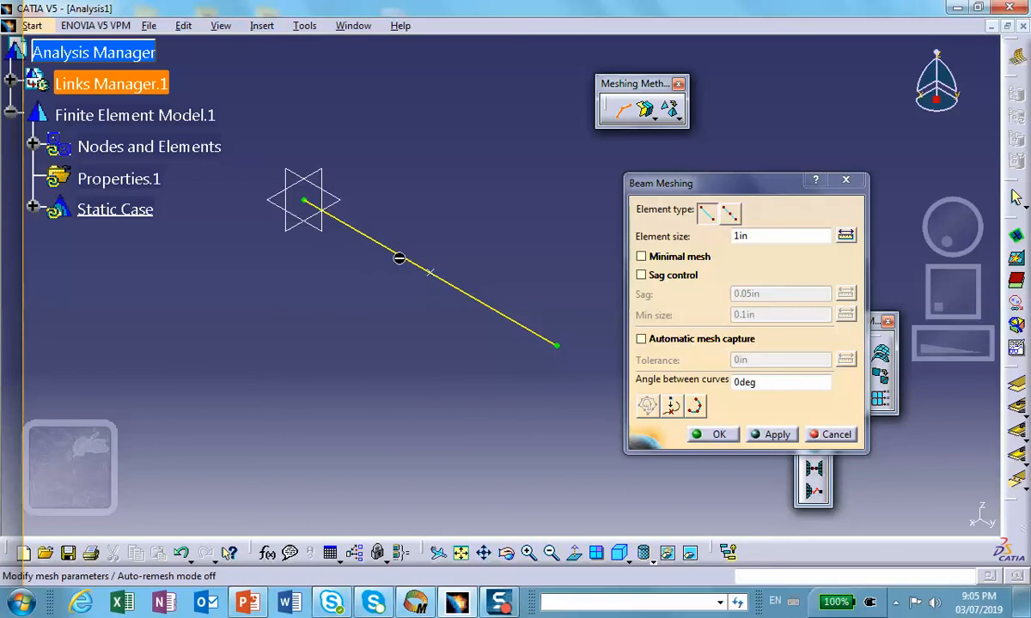
Add the mid-span point as an external point constraint with 0 in tolerance and complete the beam mesh
click(674, 411)
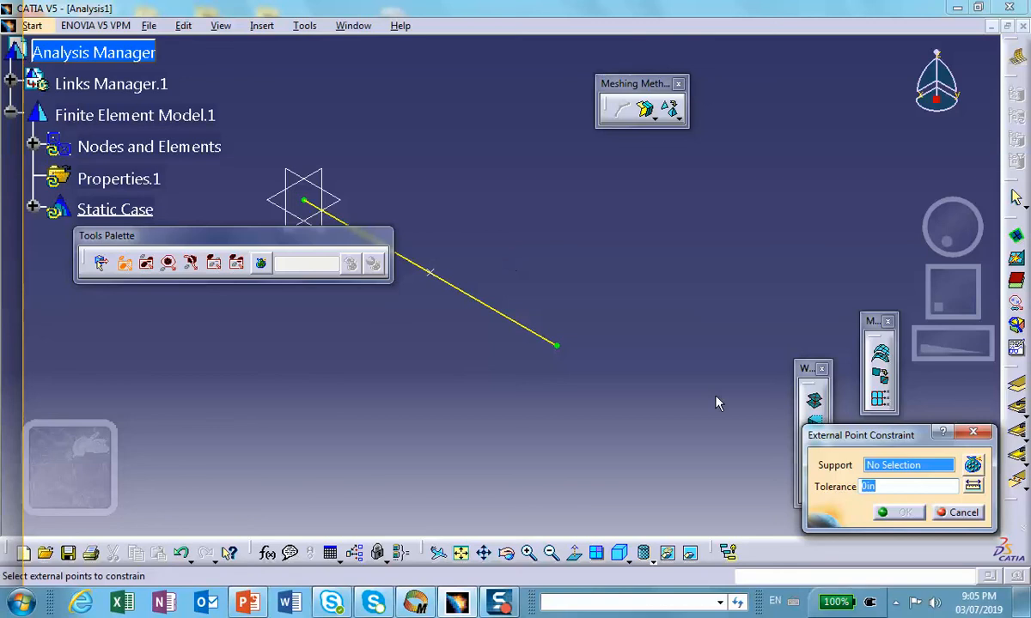
click(429, 273)
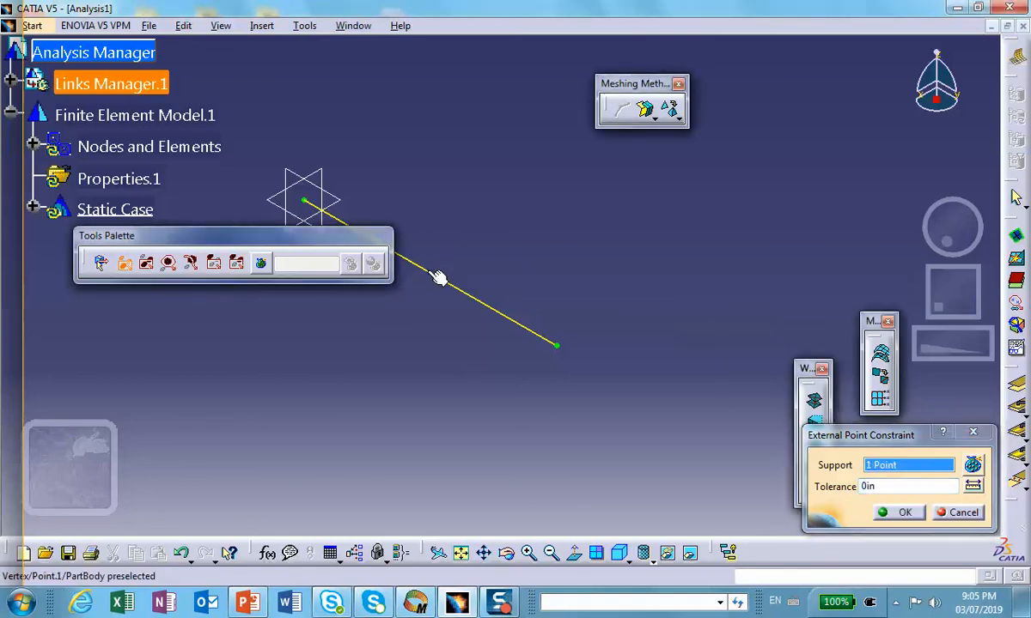
click(906, 512)
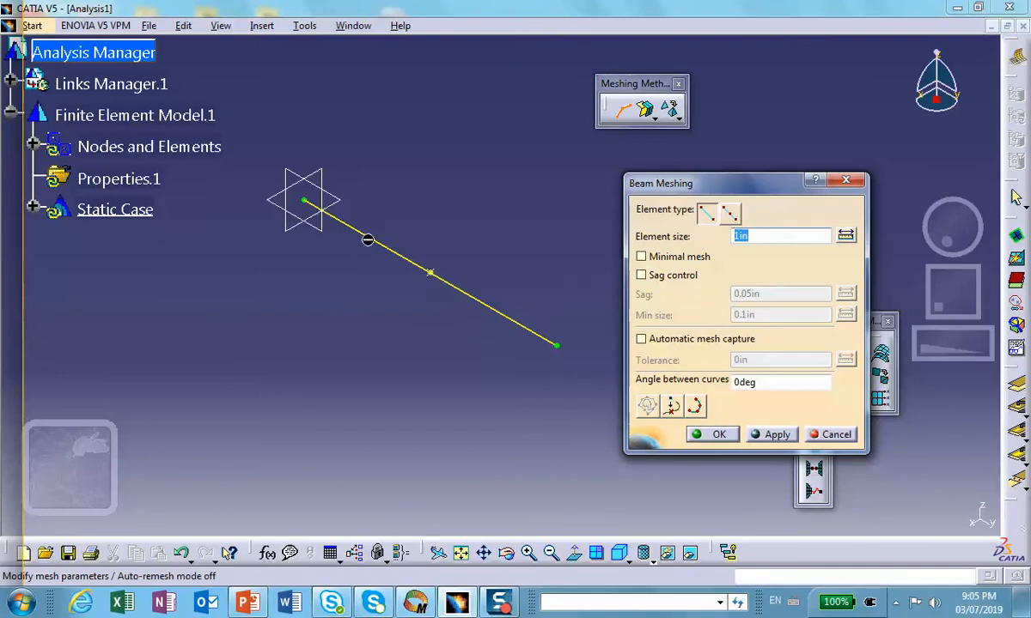
click(717, 434)
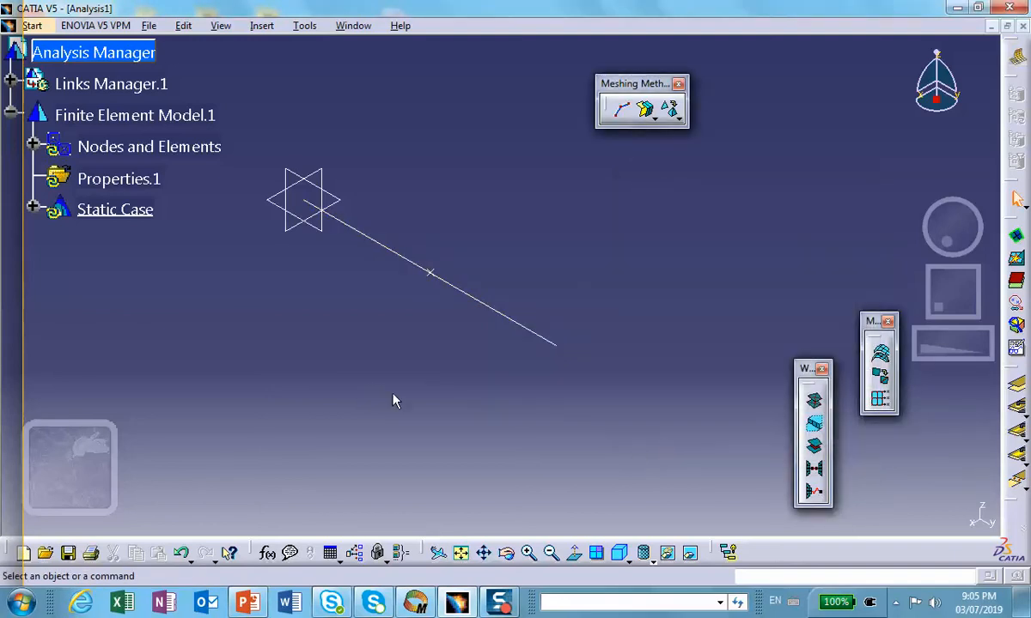
Switch to the Generative Structural Analysis workbench and move the mesh specification tools clear of the beam's origin
click(33, 26)
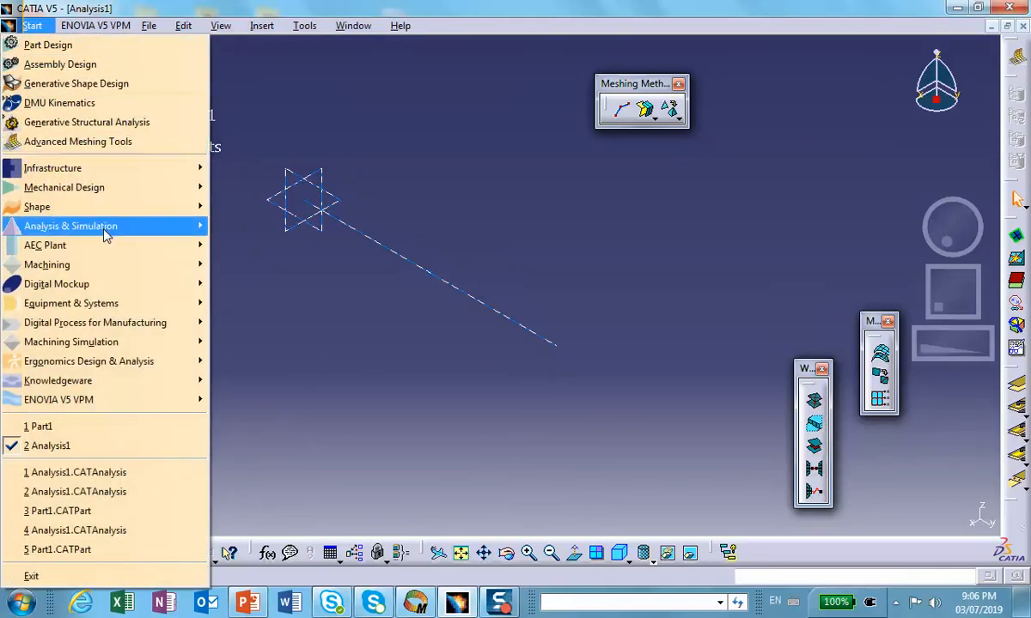
mouse_move(104, 233)
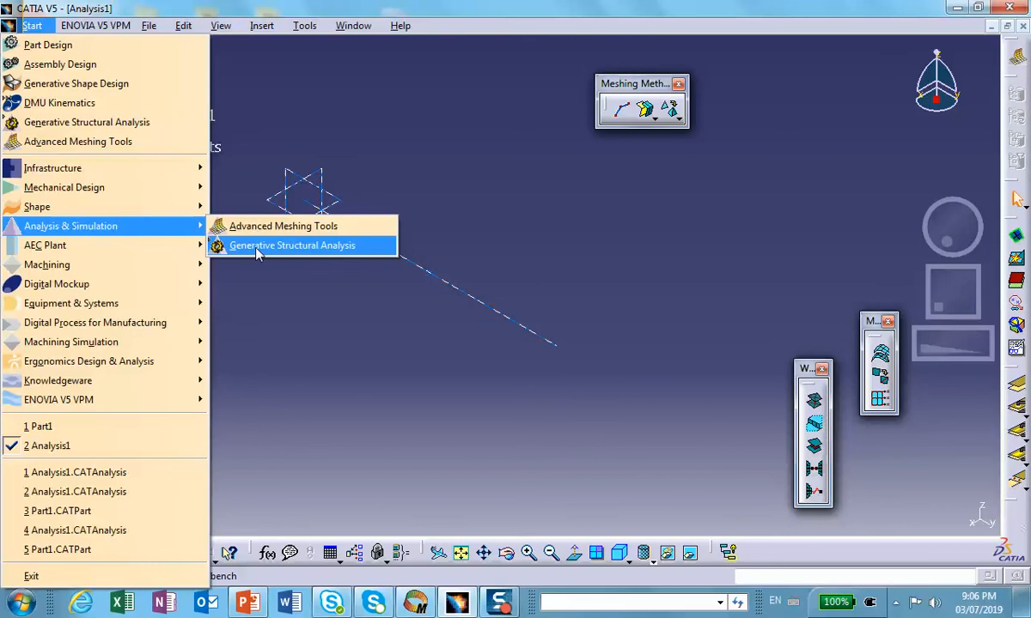
click(257, 248)
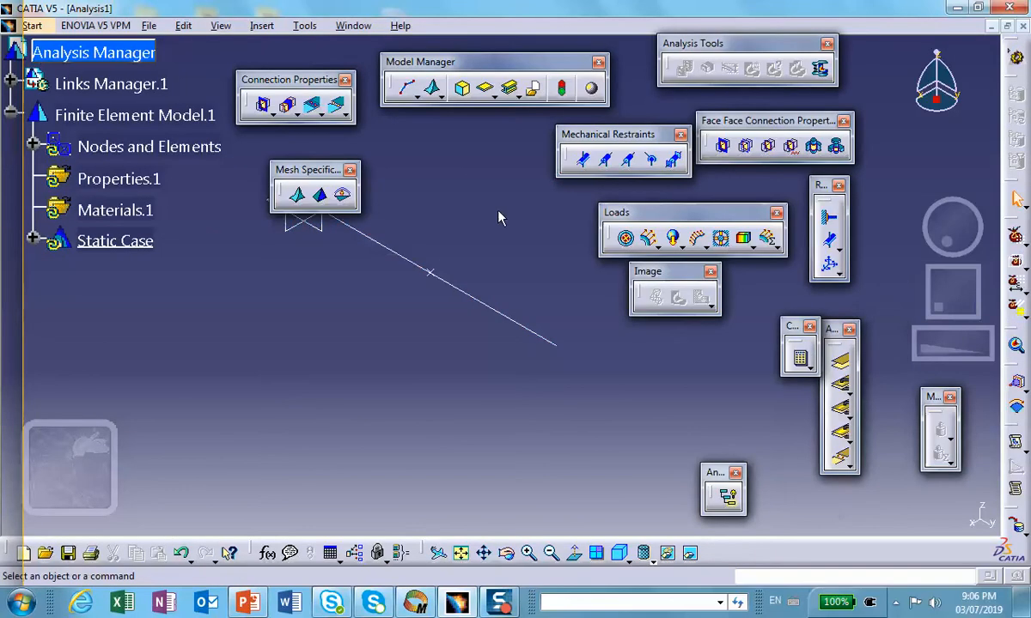
drag(331, 168, 499, 139)
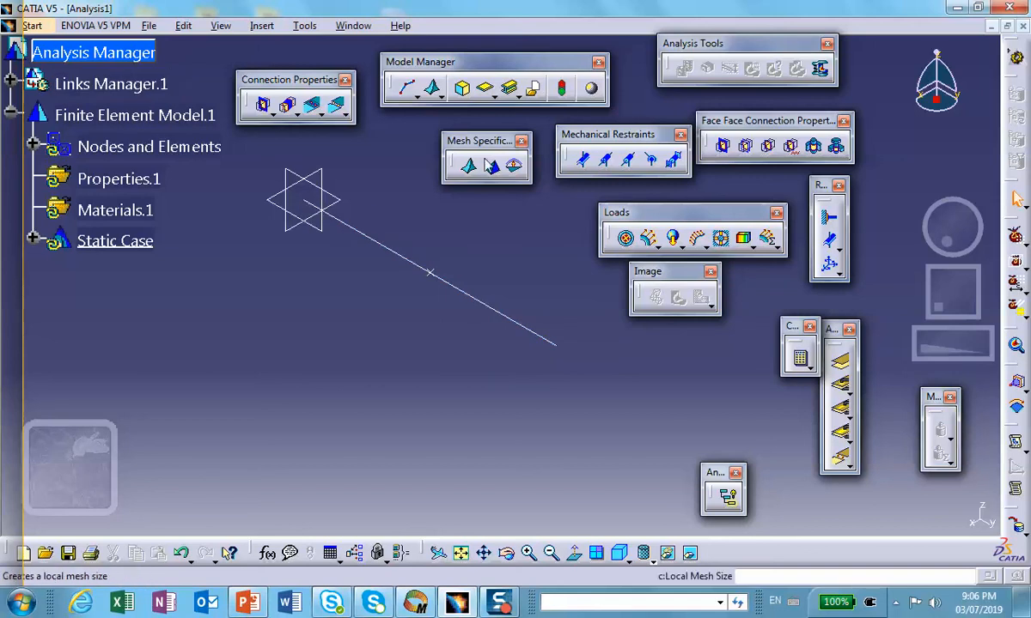
Clamp the beam's end vertex at the origin
click(829, 216)
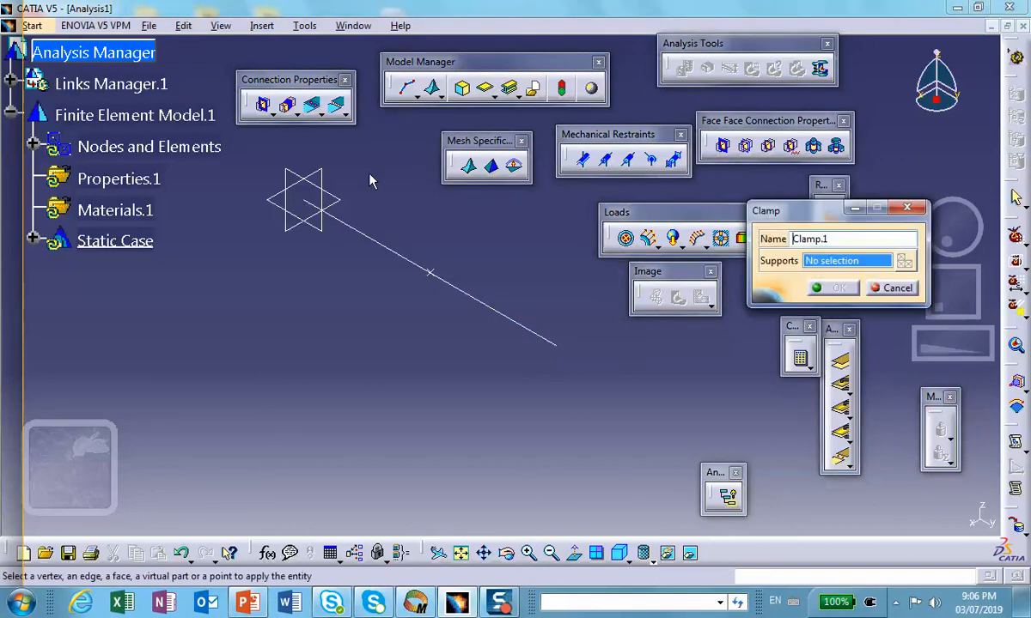
click(311, 204)
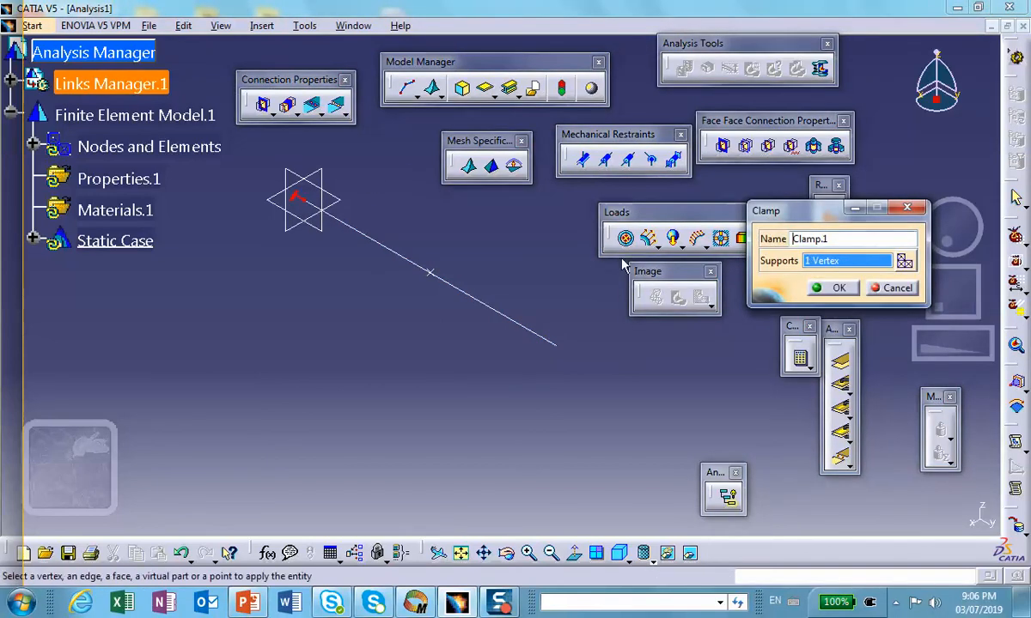
click(832, 288)
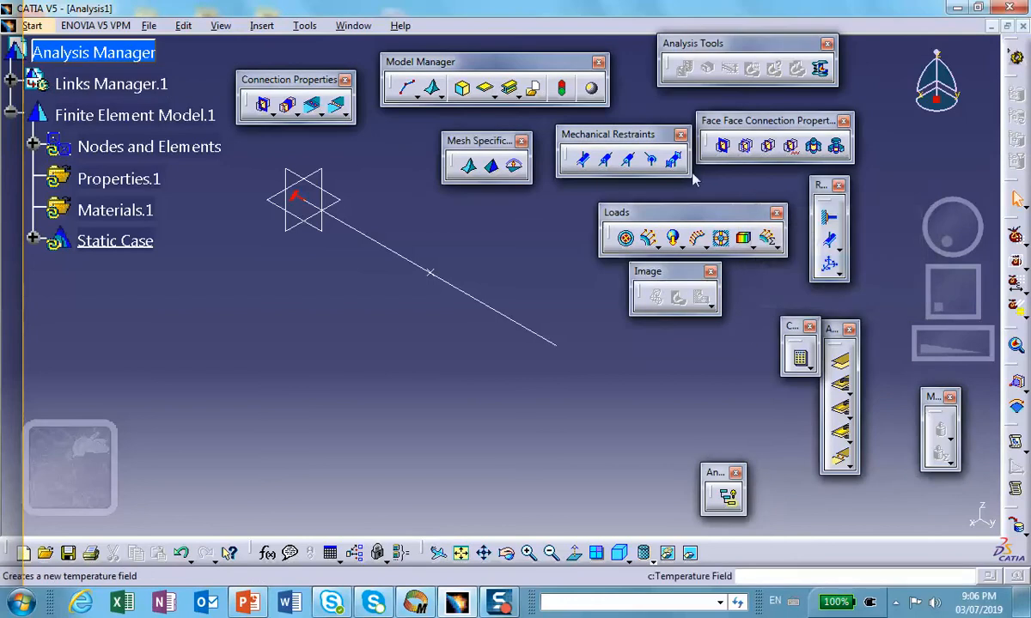
Apply a distributed force of -200 lbf along Z to the beam's mid-span point
click(650, 239)
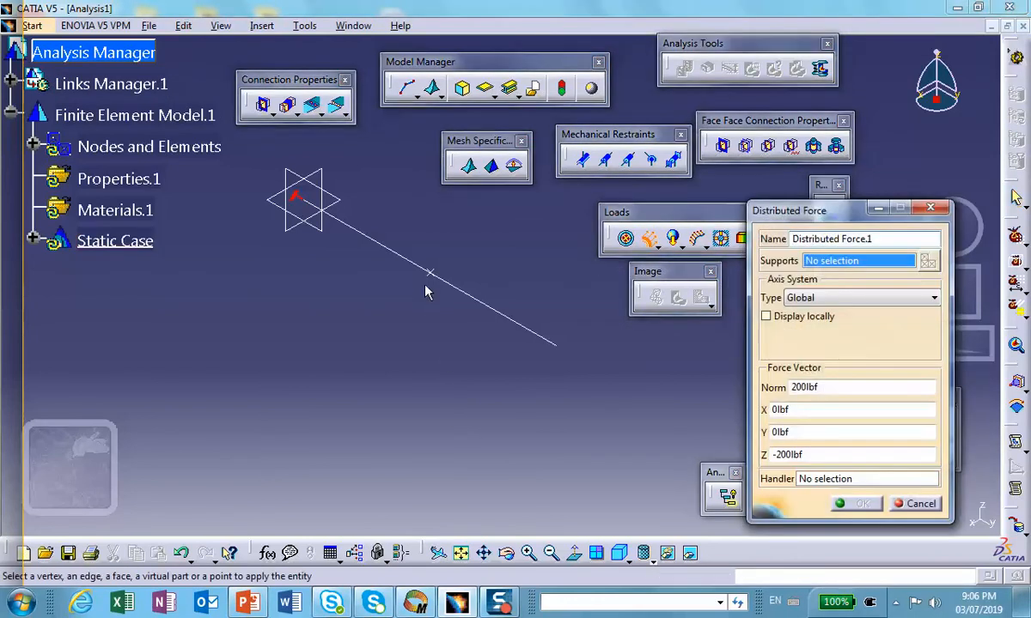
click(427, 272)
mouse_move(486, 391)
middle_down()
mouse_move(450, 230)
mouse_move(472, 353)
middle_up()
scroll(470, 348, down, 1)
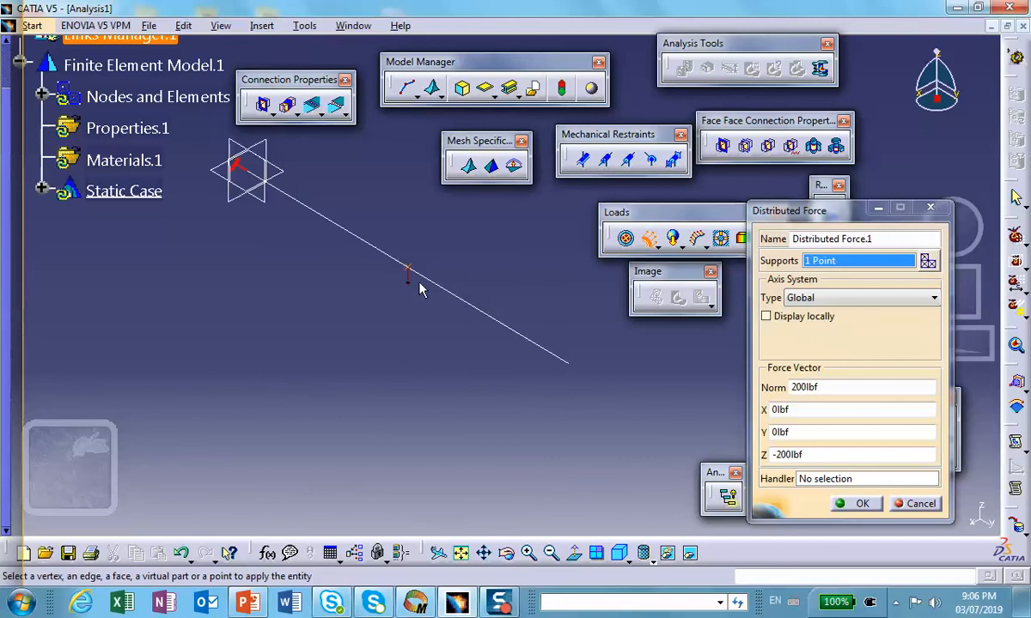
click(859, 504)
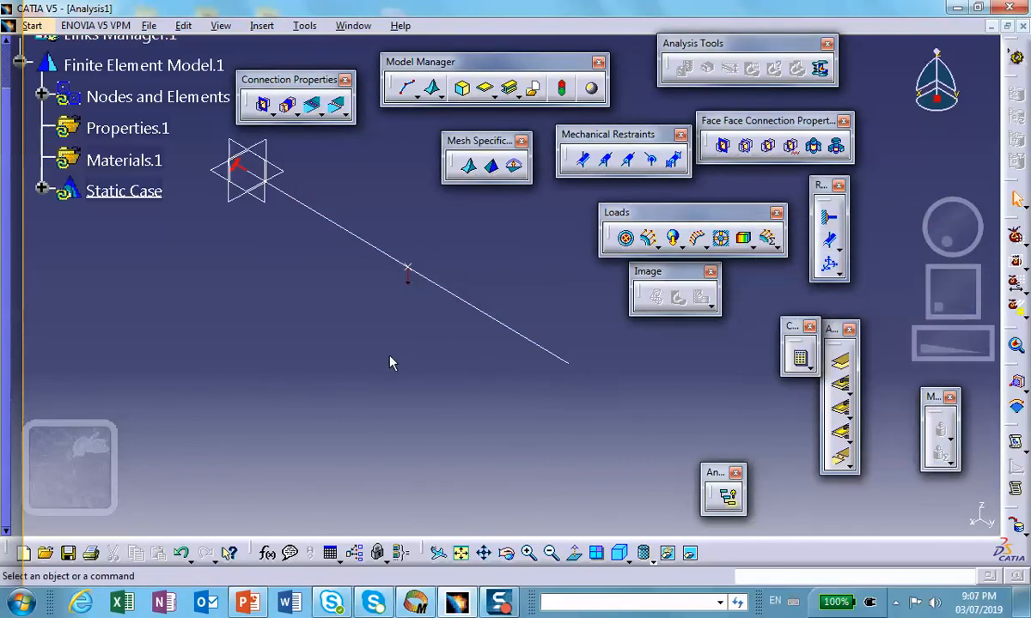
Assign a 1D property to the beam line as a steel cylindrical beam with a 0.5 in radius
click(510, 90)
click(354, 238)
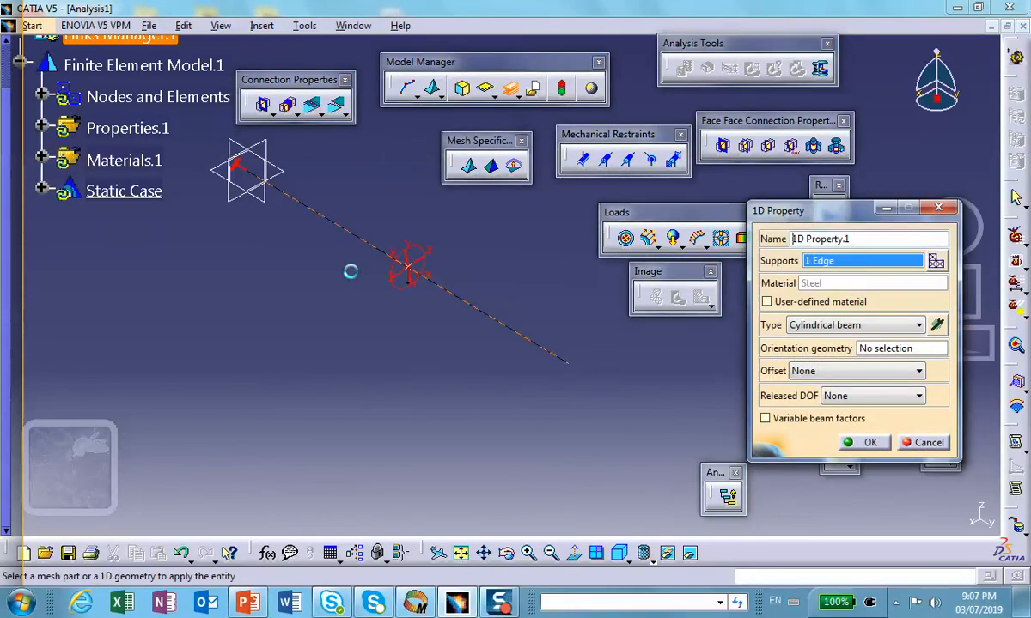
click(937, 325)
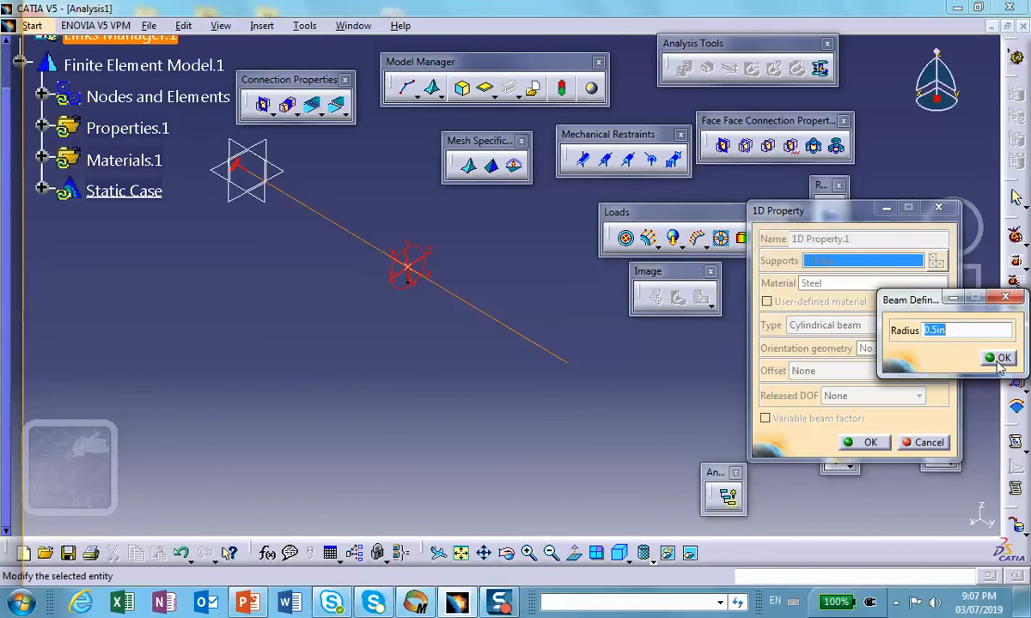
click(998, 357)
click(865, 442)
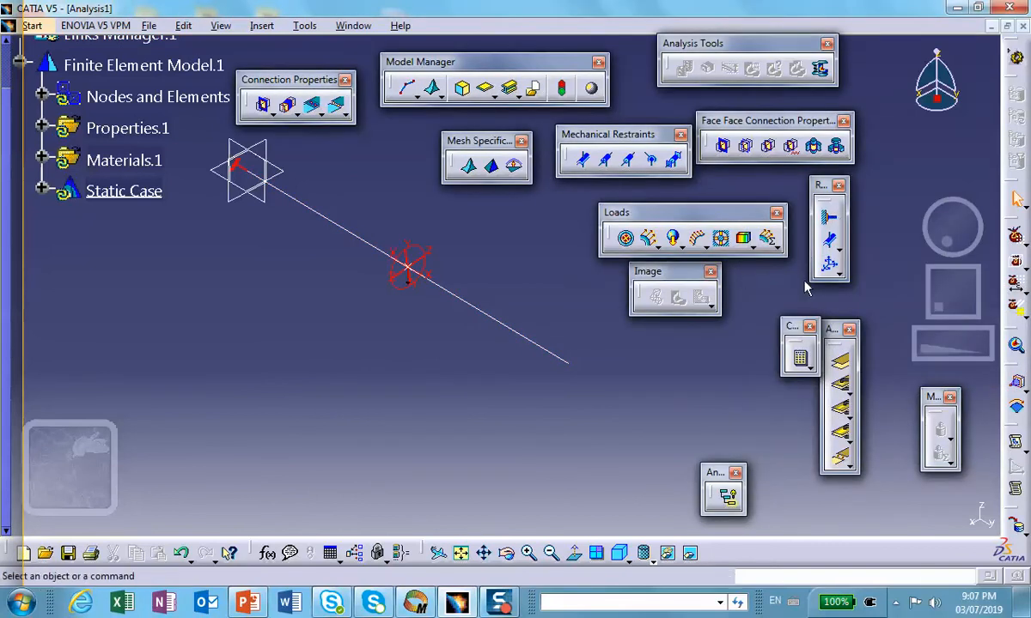
Compute the complete static case and display the beam's translational displacement image
click(803, 359)
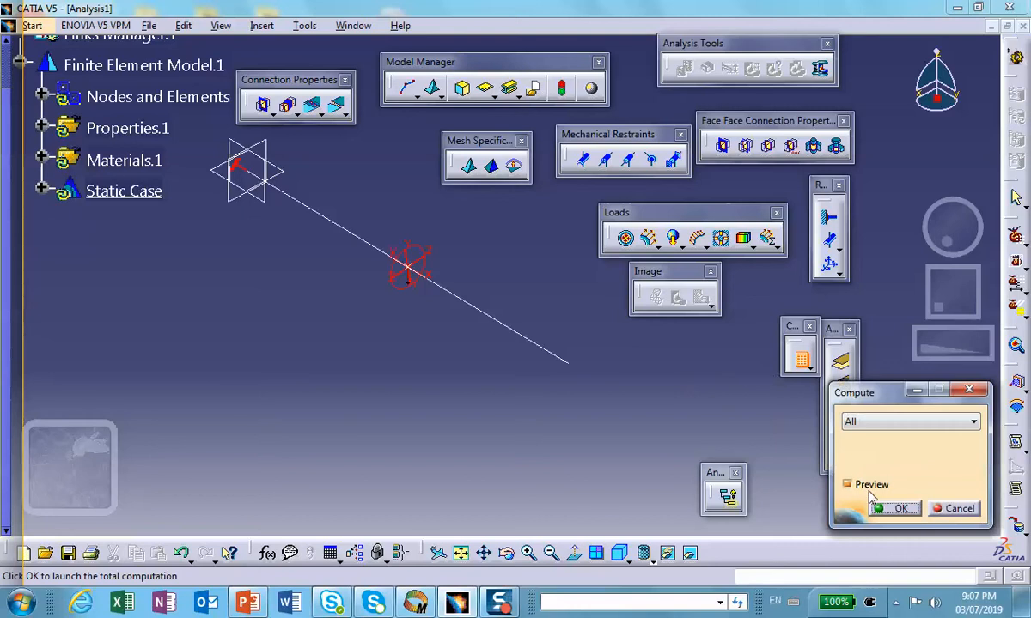
click(894, 509)
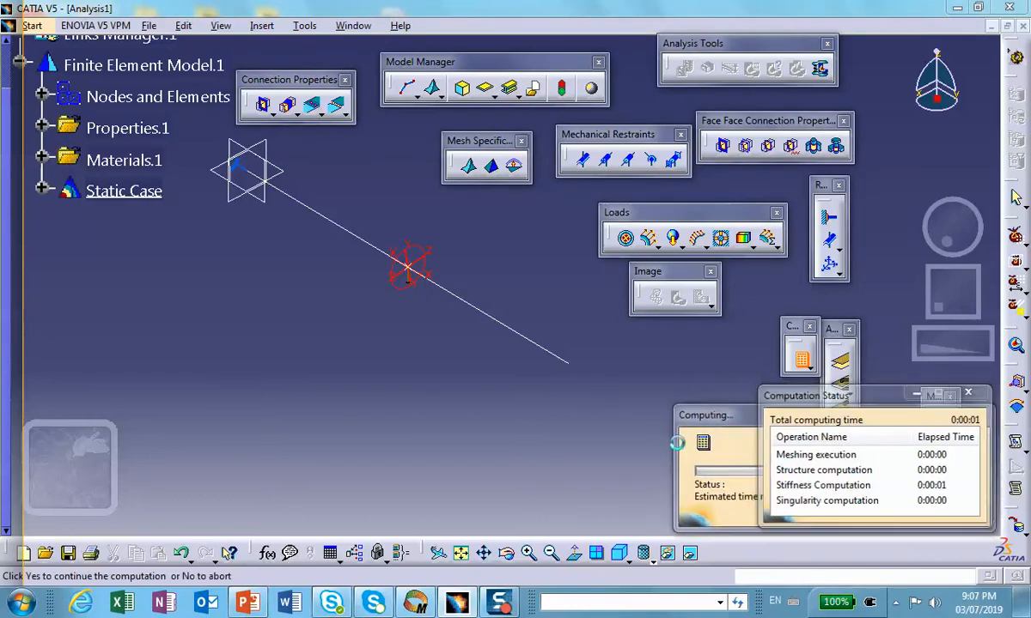
click(914, 509)
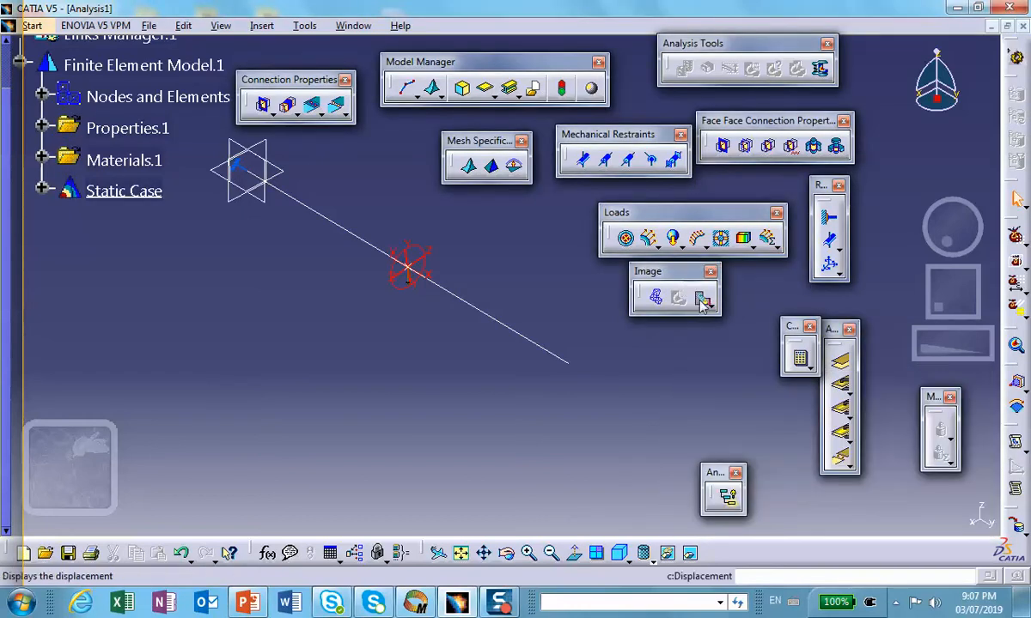
click(655, 296)
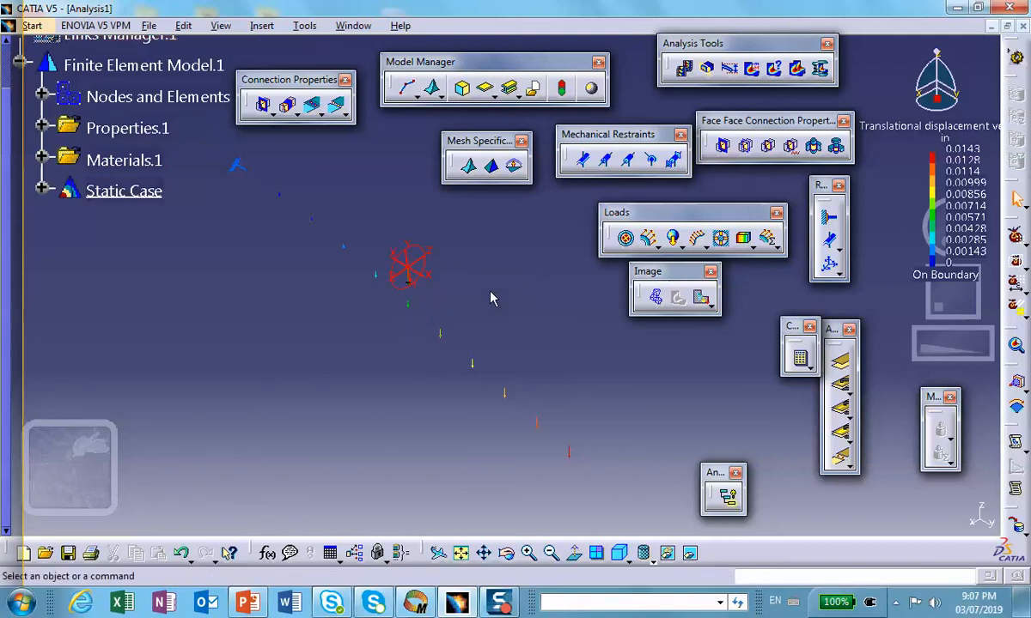
Close the beam analysis document without saving its changes
click(1022, 26)
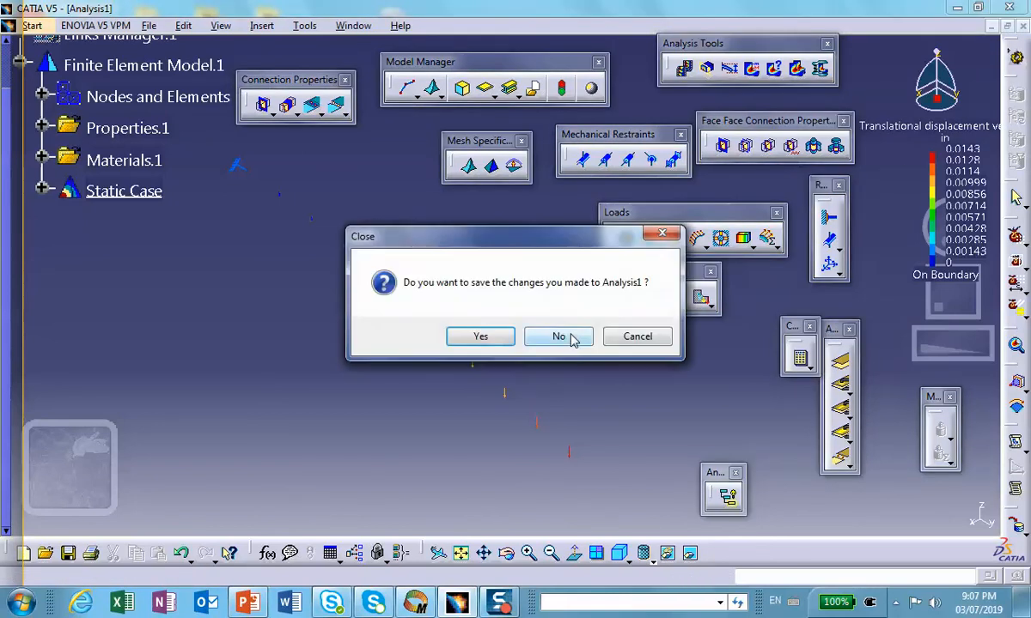
click(560, 335)
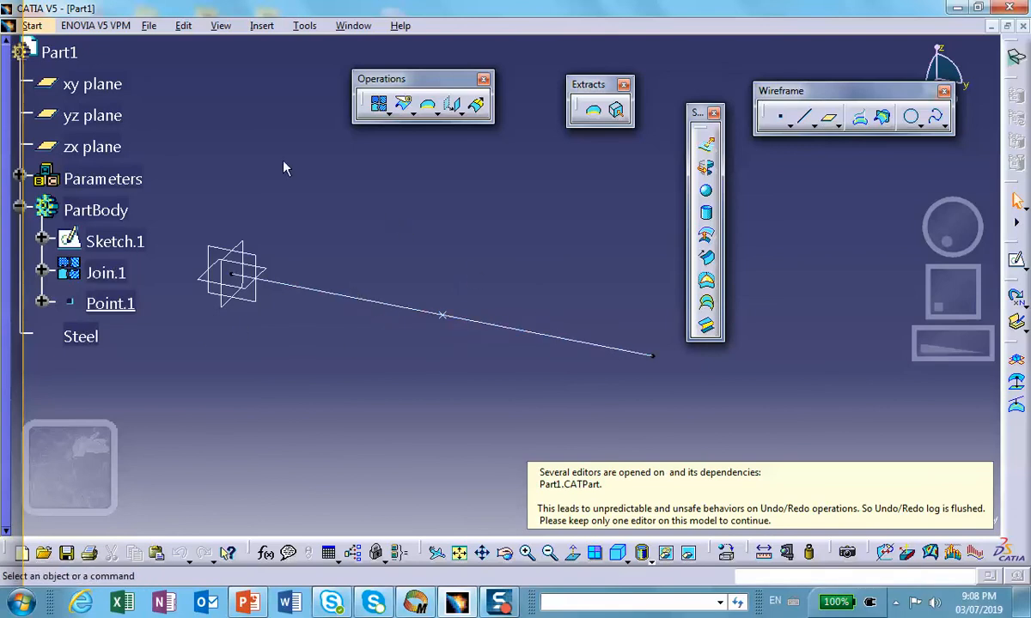
click(32, 26)
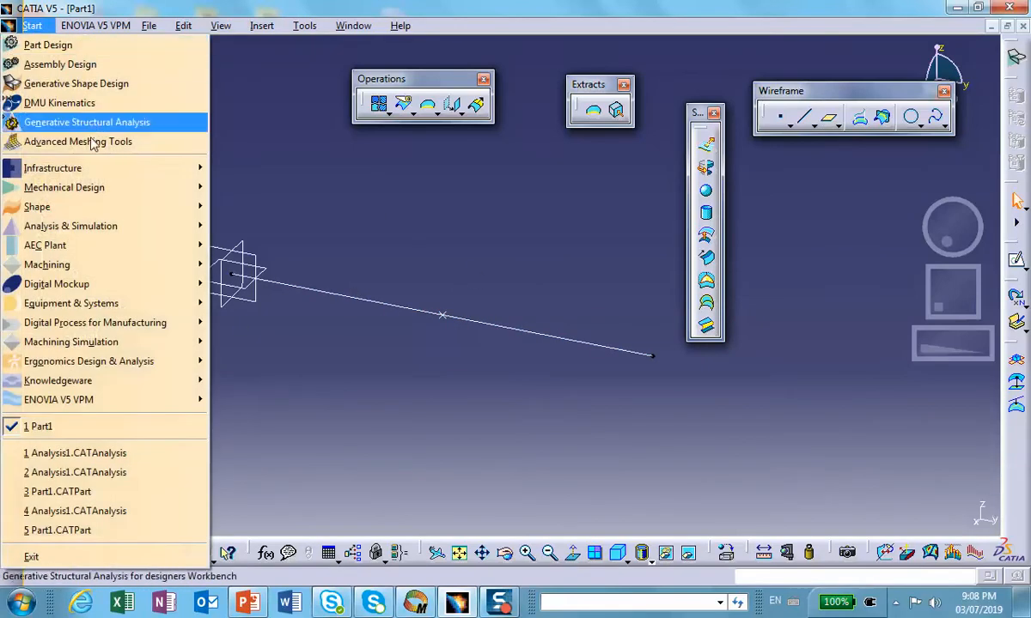
mouse_move(109, 234)
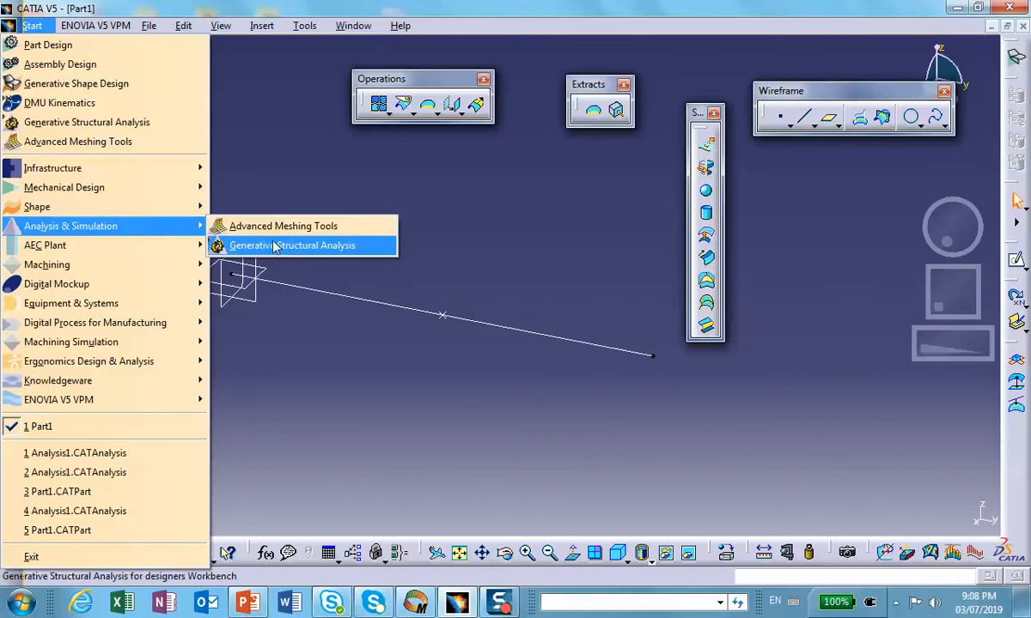
click(474, 191)
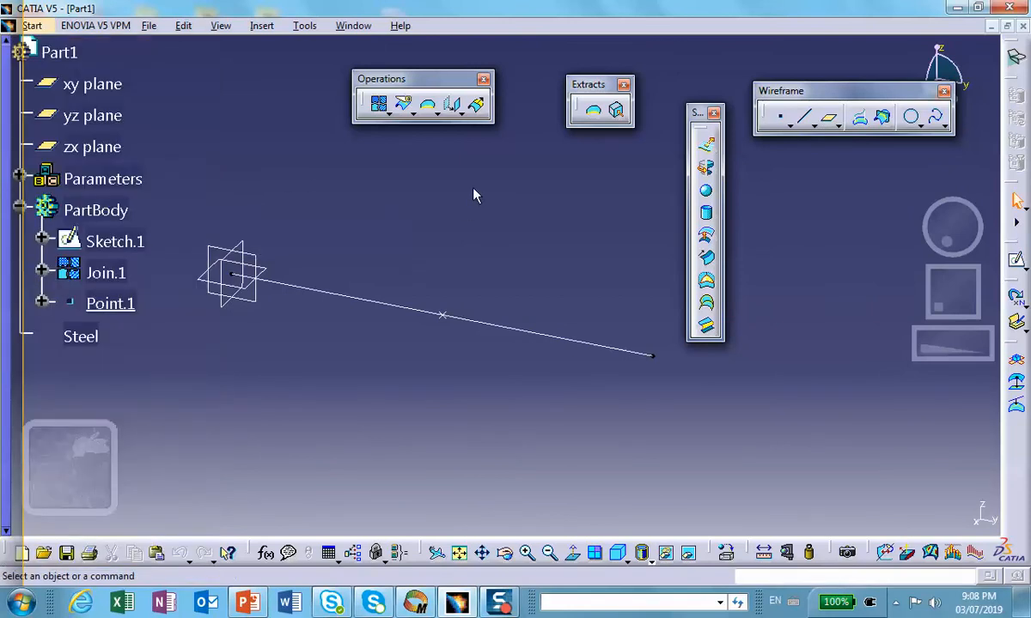
Start a new static analysis of the wireframe part in the Generative Structural Analysis workbench
click(38, 26)
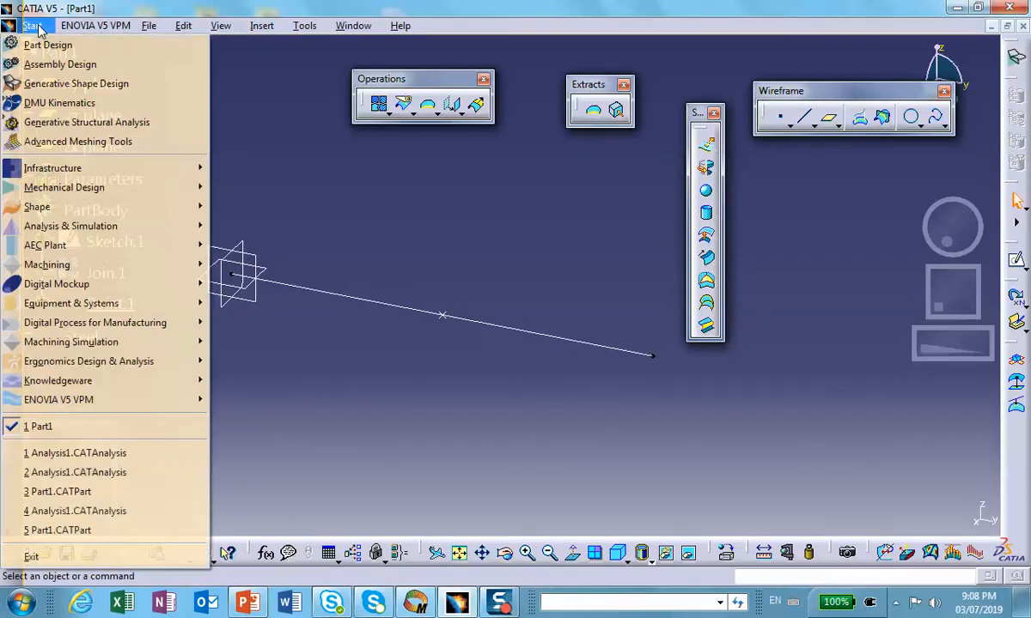
mouse_move(125, 225)
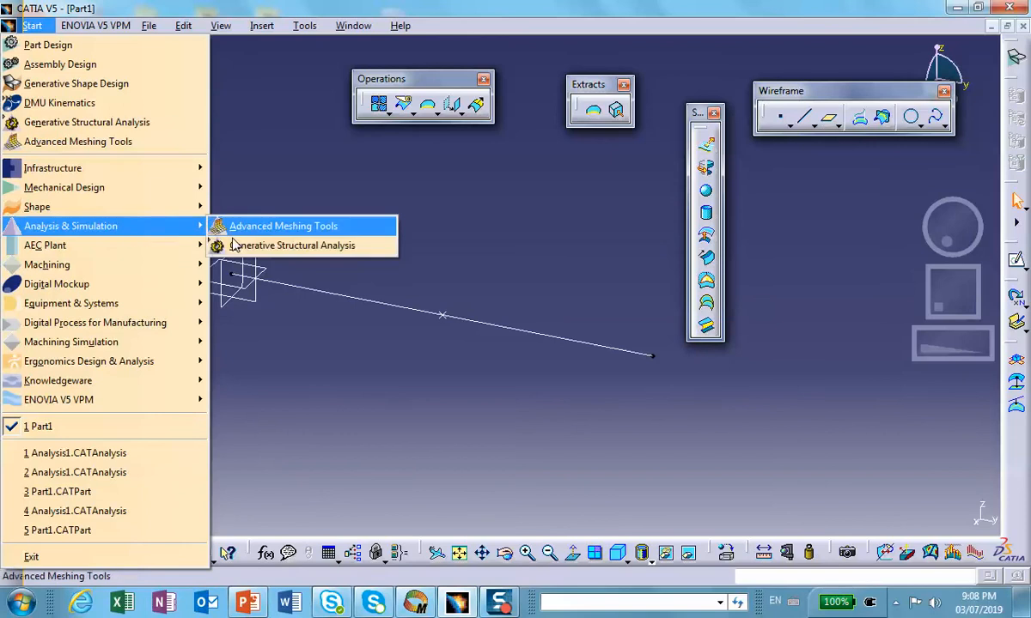
click(284, 242)
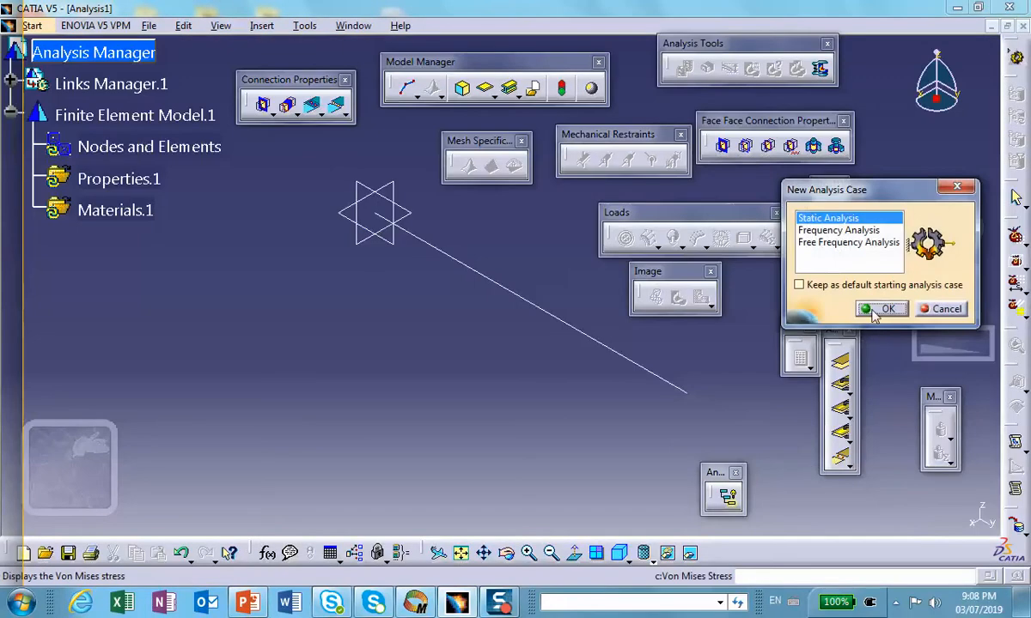
click(885, 306)
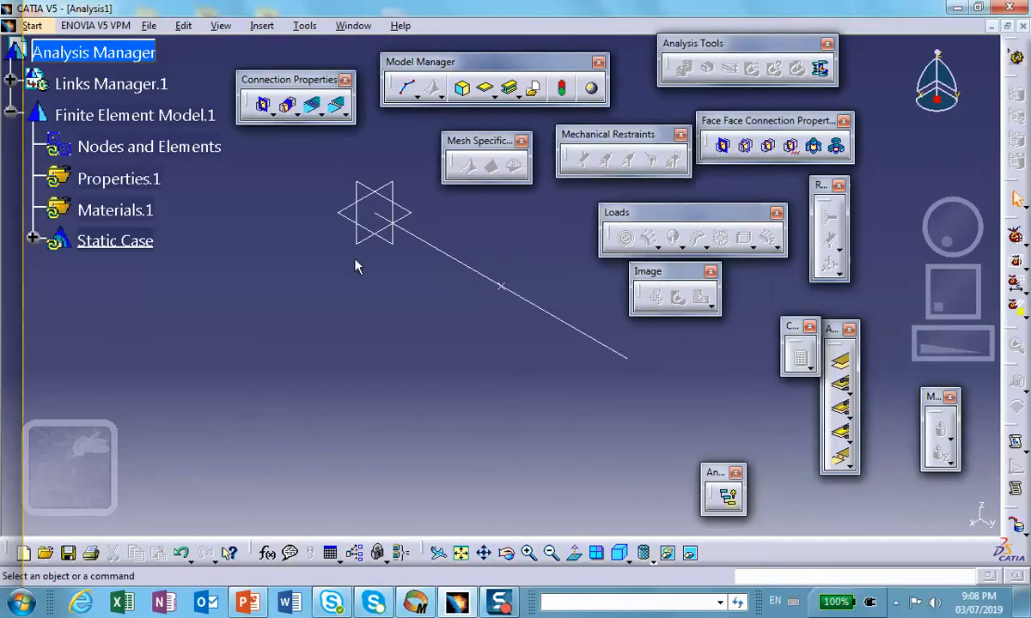
Mesh the joined line with linear beam elements of 1 in size, without adding a mid-span point constraint
click(410, 89)
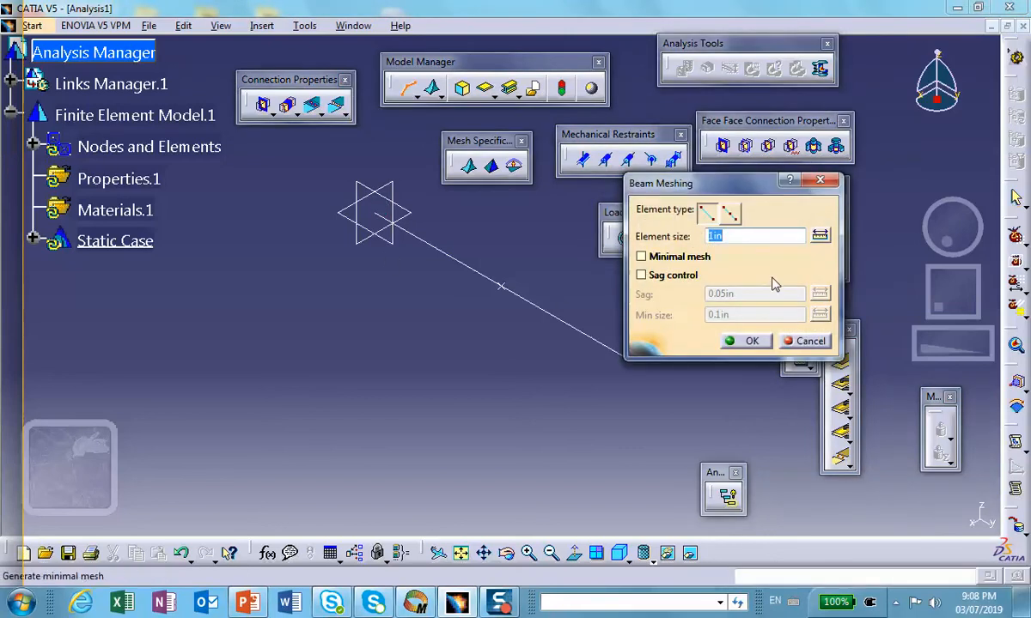
drag(722, 183, 793, 175)
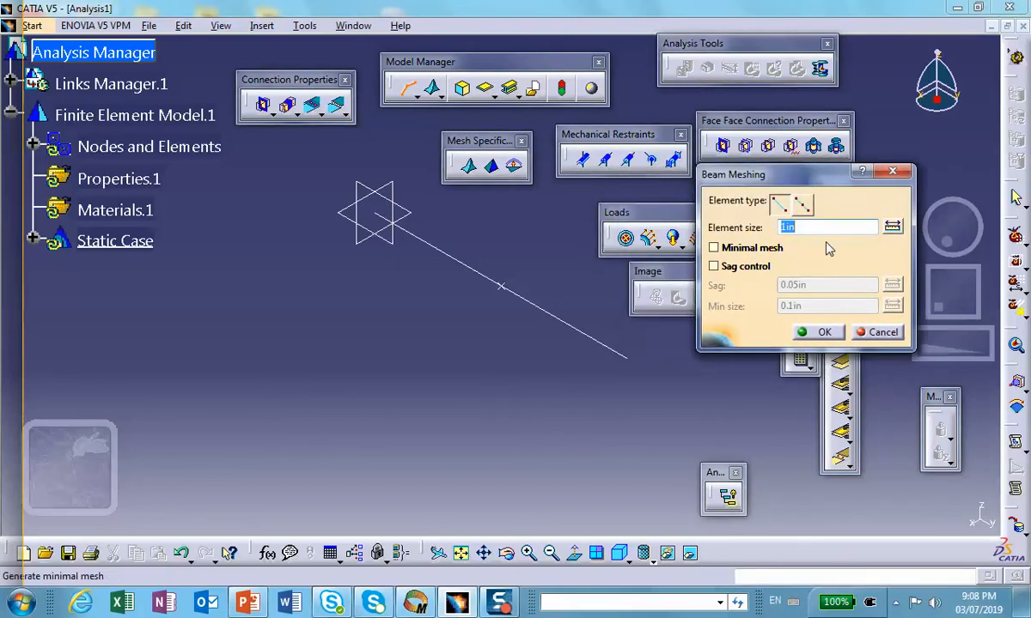
click(511, 294)
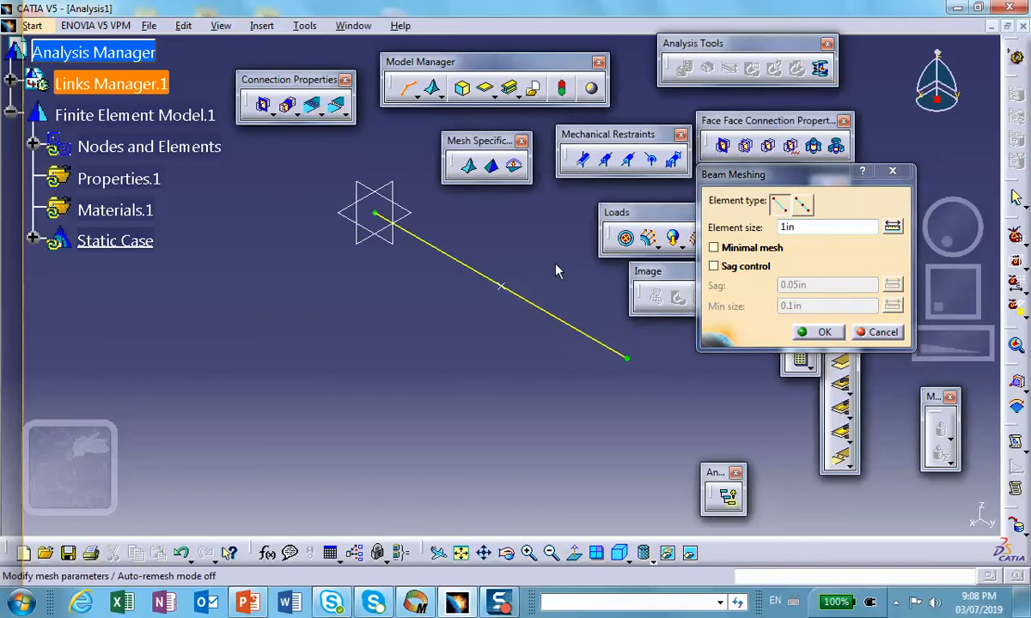
click(823, 332)
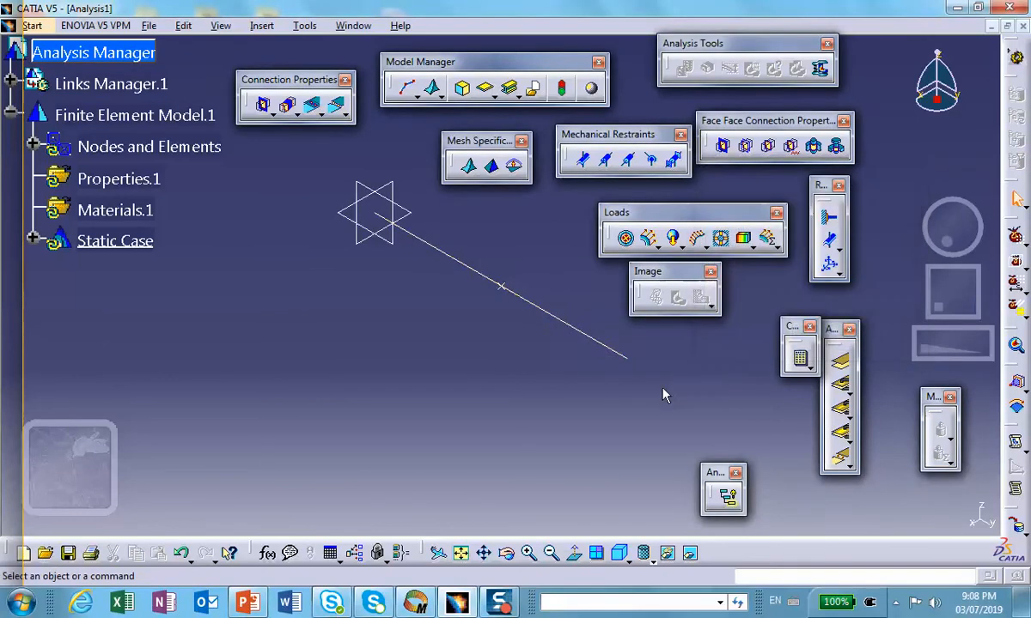
Clamp the end vertex of the newly meshed beam at the origin
click(824, 219)
click(378, 215)
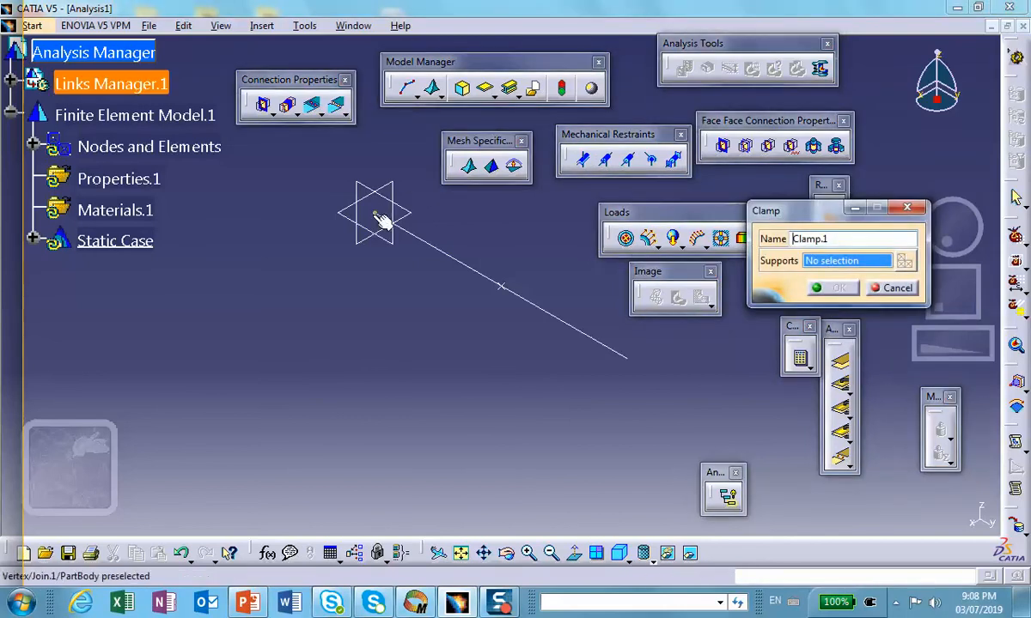
click(831, 288)
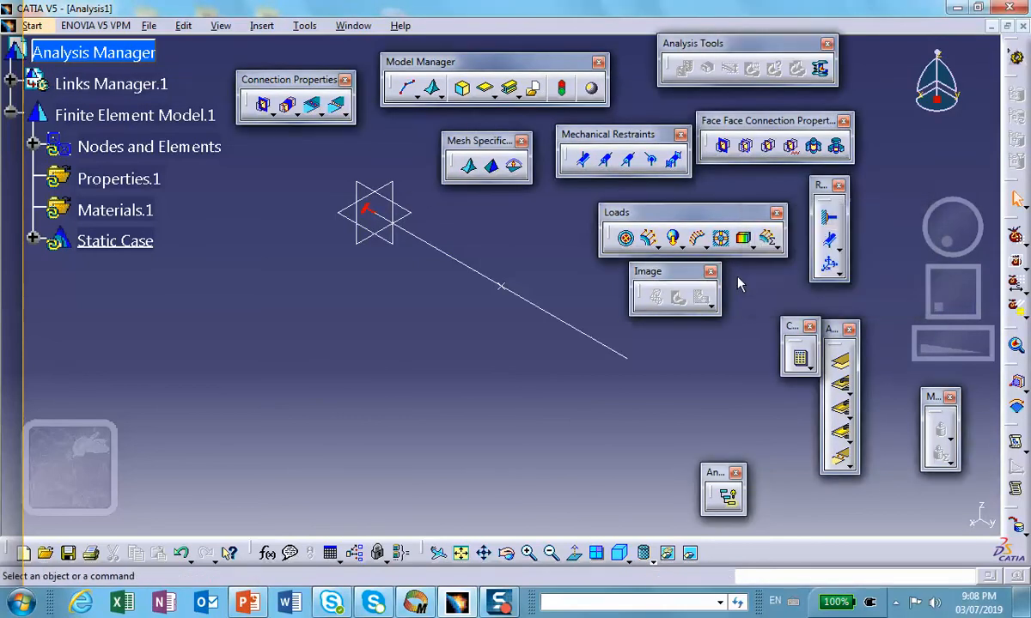
Load the mid-span point with a distributed force of -200 lbf in the global Z direction
click(650, 238)
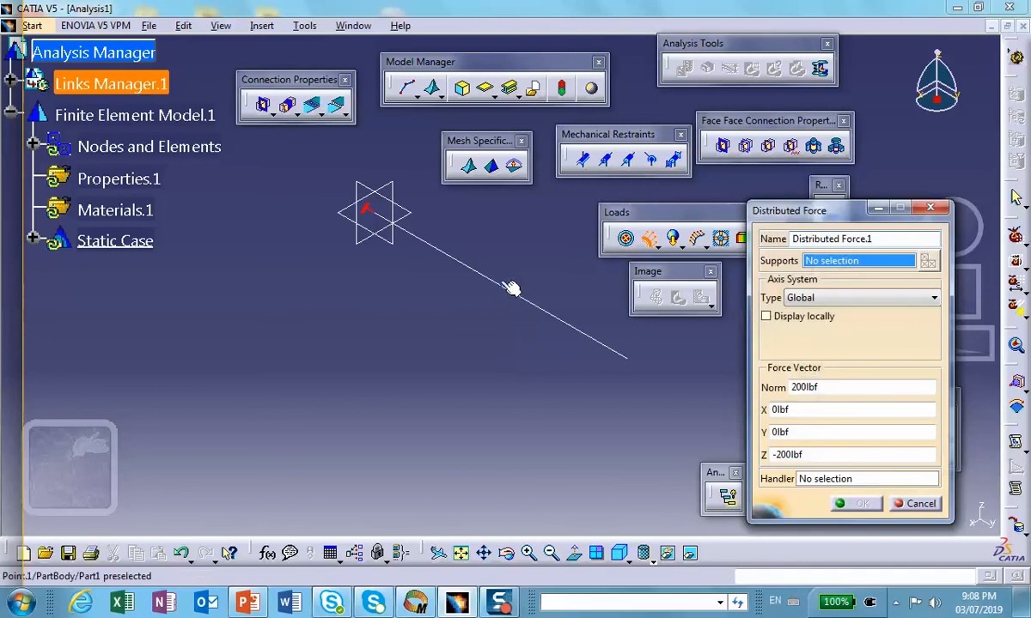
click(502, 290)
ctrl+middle_drag(500, 310, 519, 302)
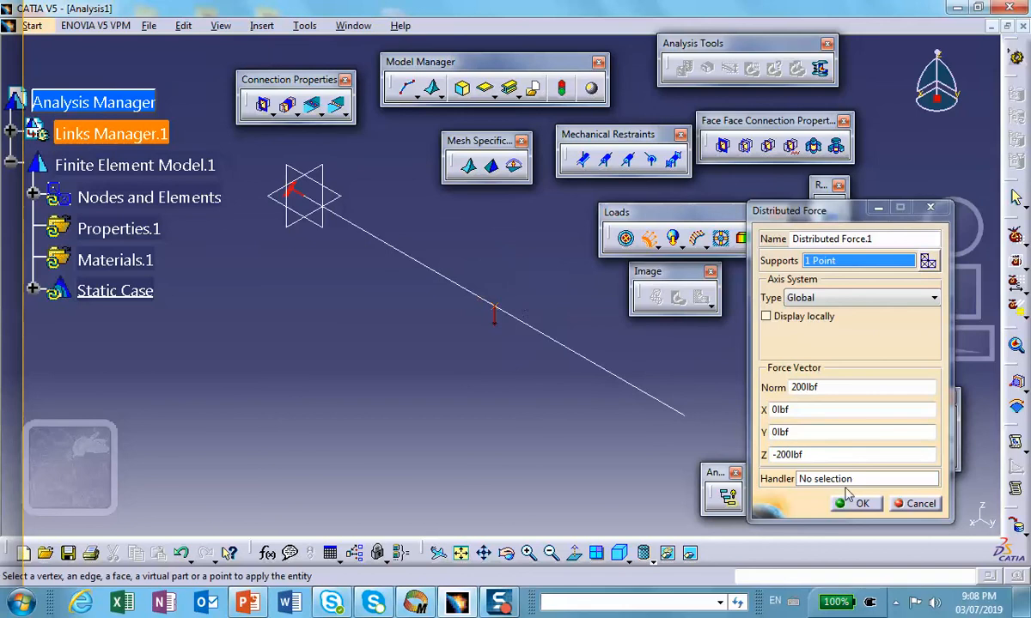
click(853, 502)
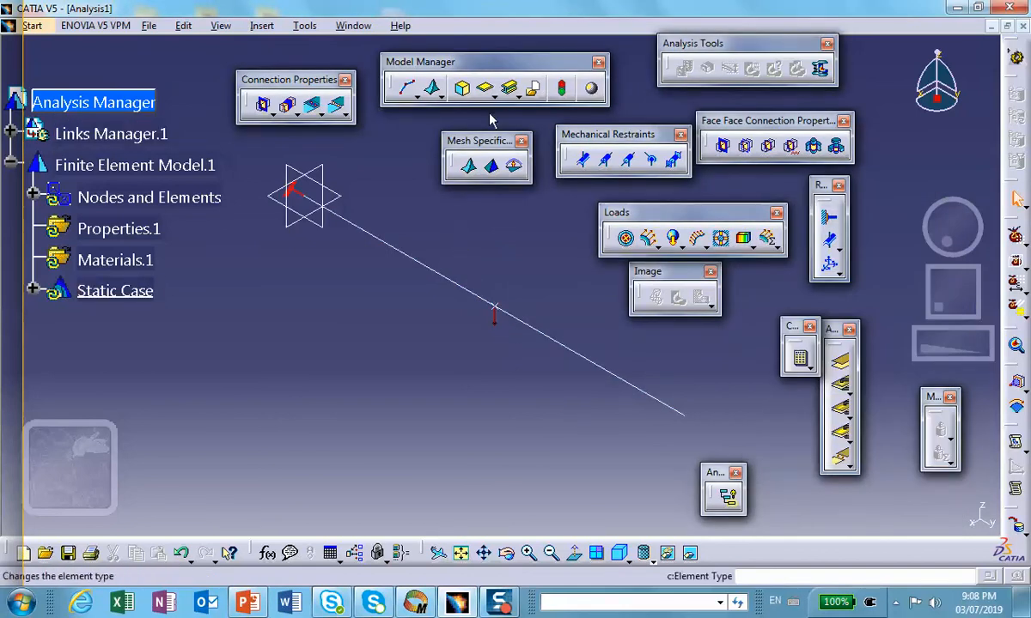
Assign a cylindrical beam 1D property in steel to the beam line
click(511, 88)
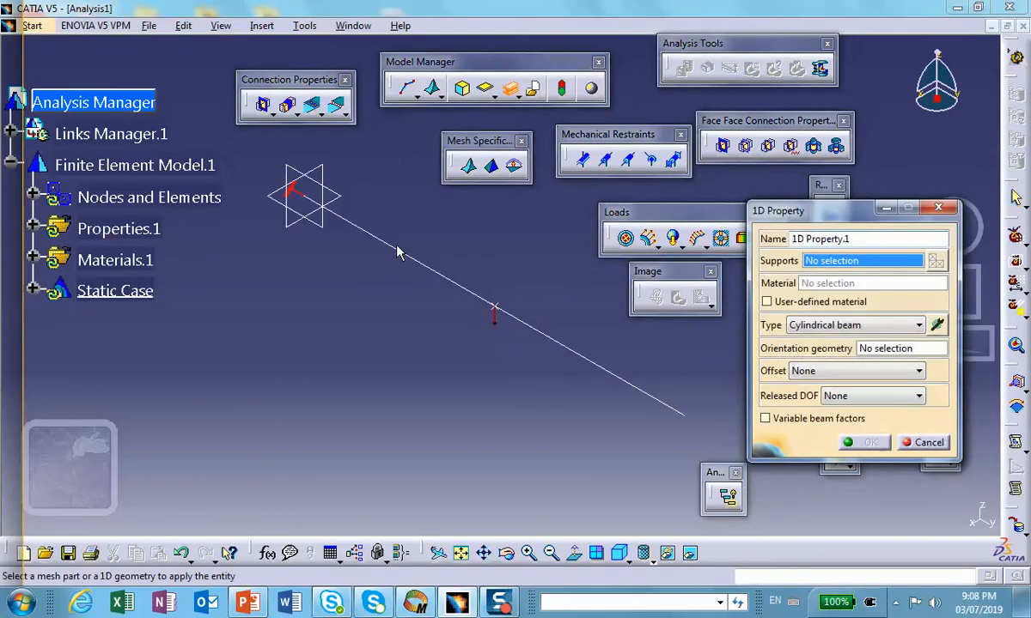
click(402, 254)
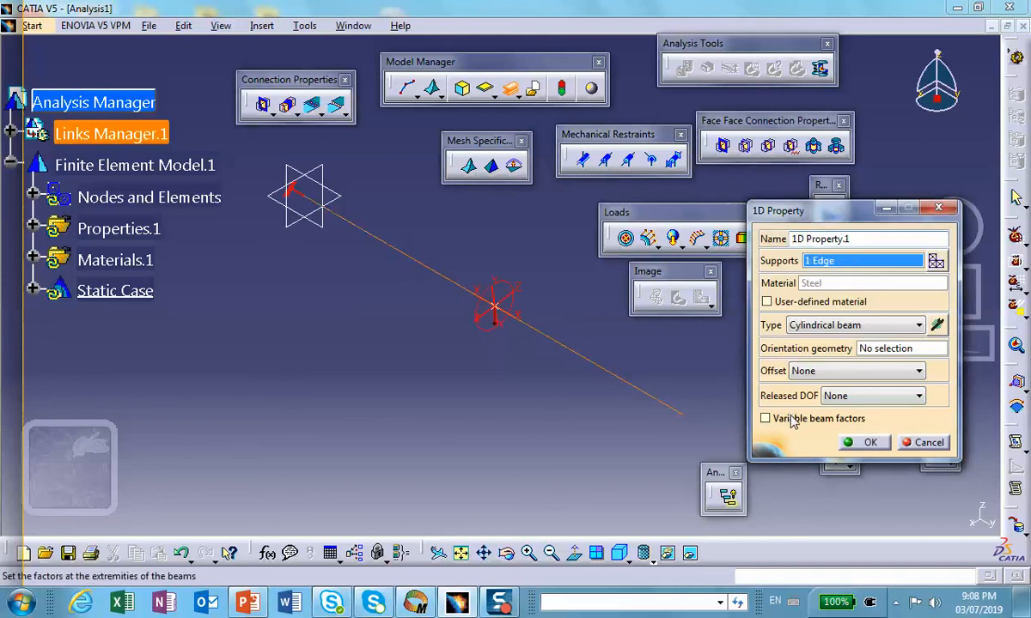
click(867, 443)
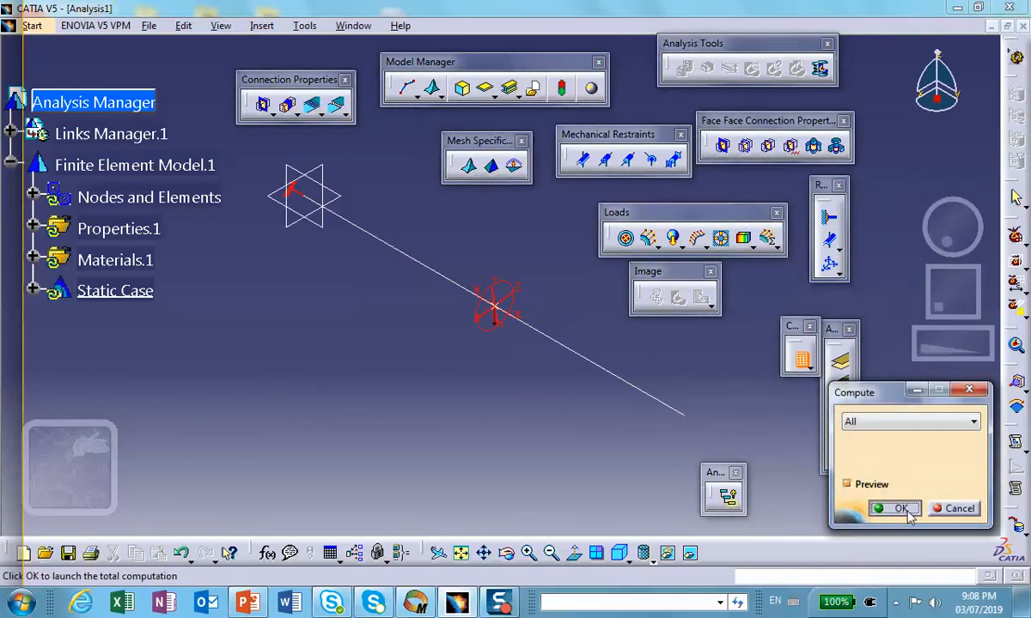
Try to compute all results of the static case, continuing past the resource estimation and dismissing the error
click(898, 508)
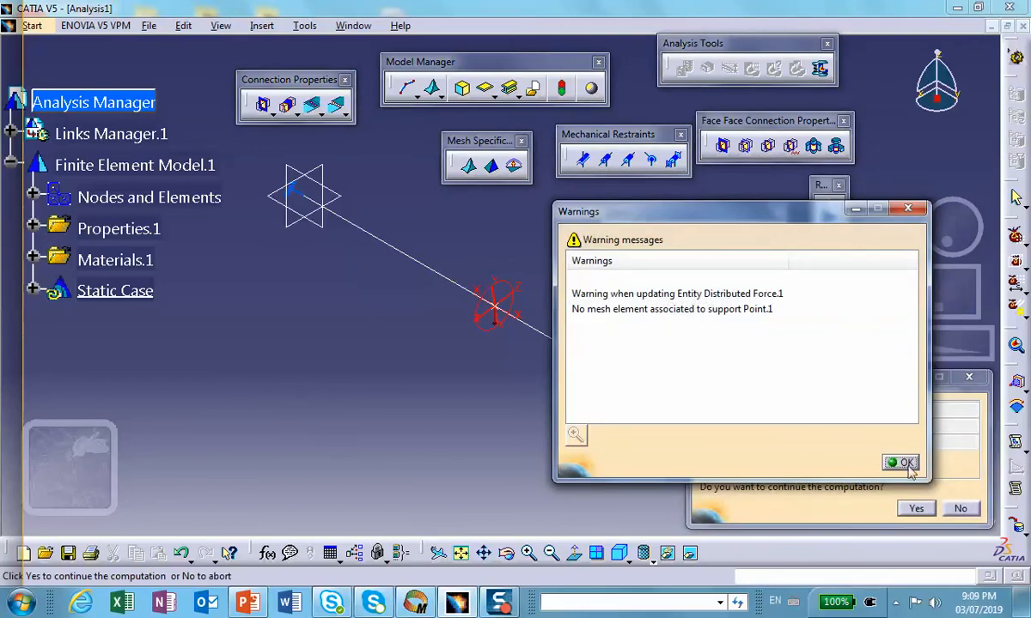
click(902, 463)
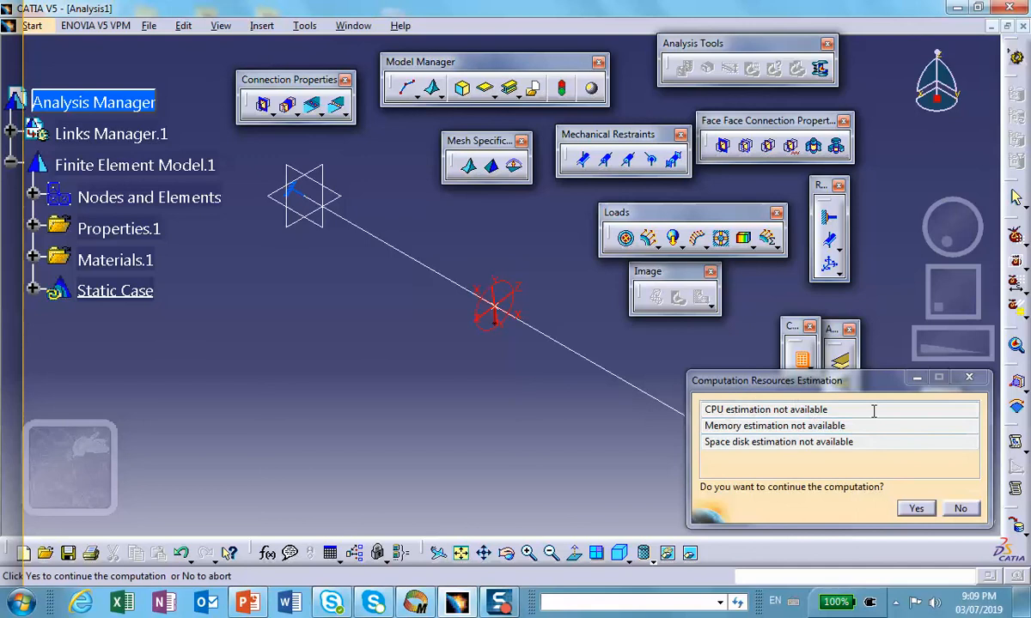
click(918, 509)
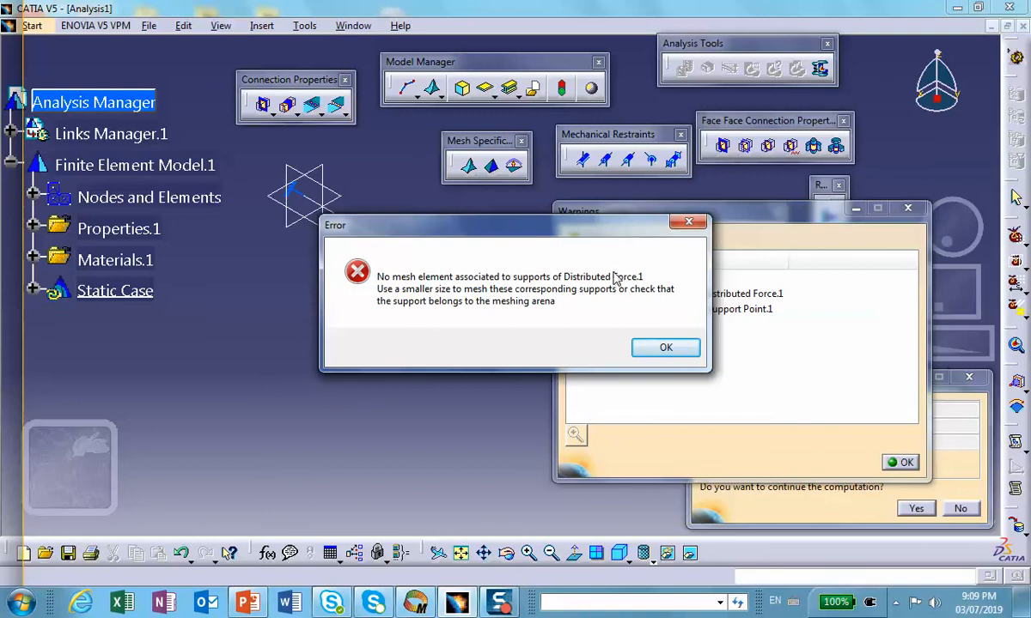
click(666, 346)
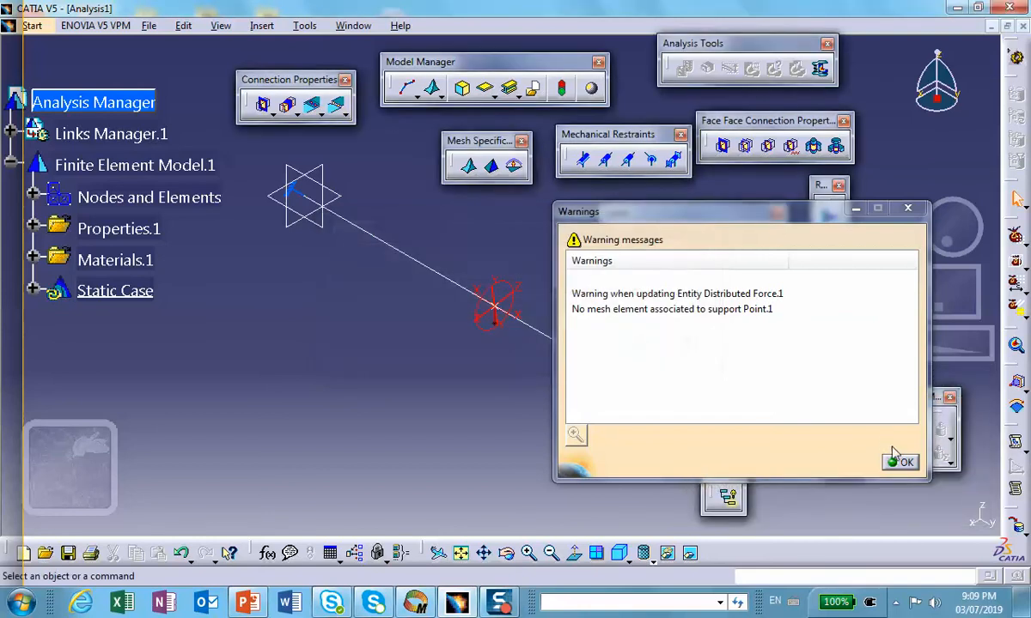
Dismiss the warning messages and close both the analysis document and its beam part
click(900, 461)
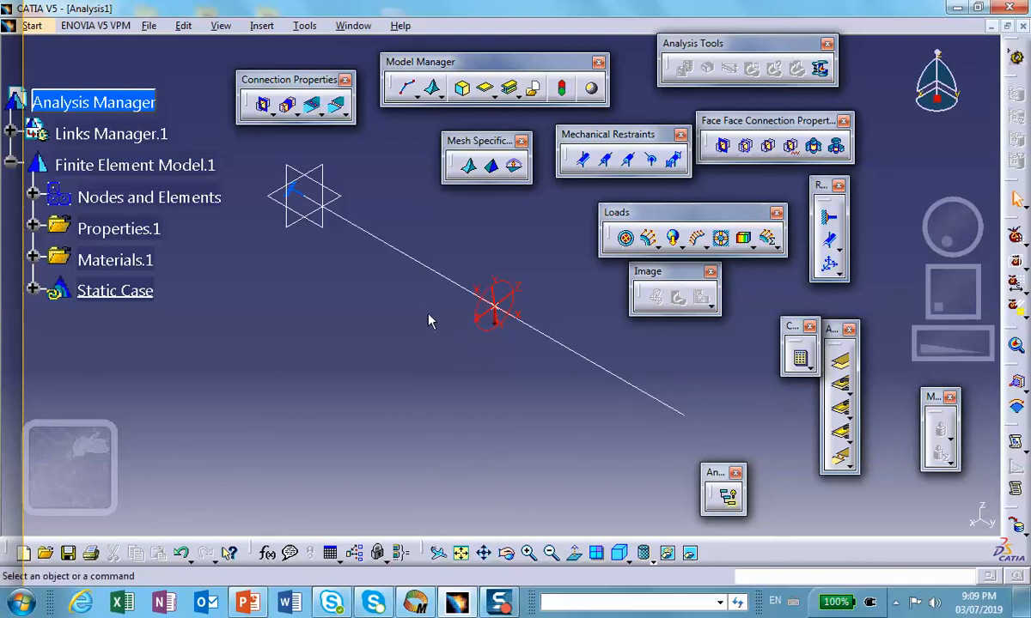
click(1022, 26)
click(584, 339)
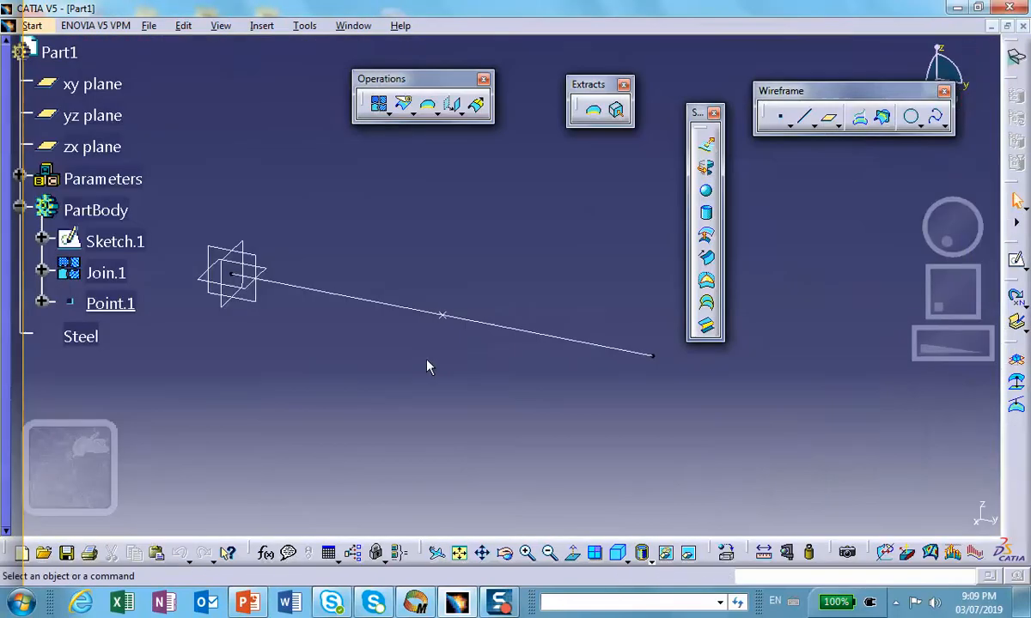
click(1022, 26)
click(558, 335)
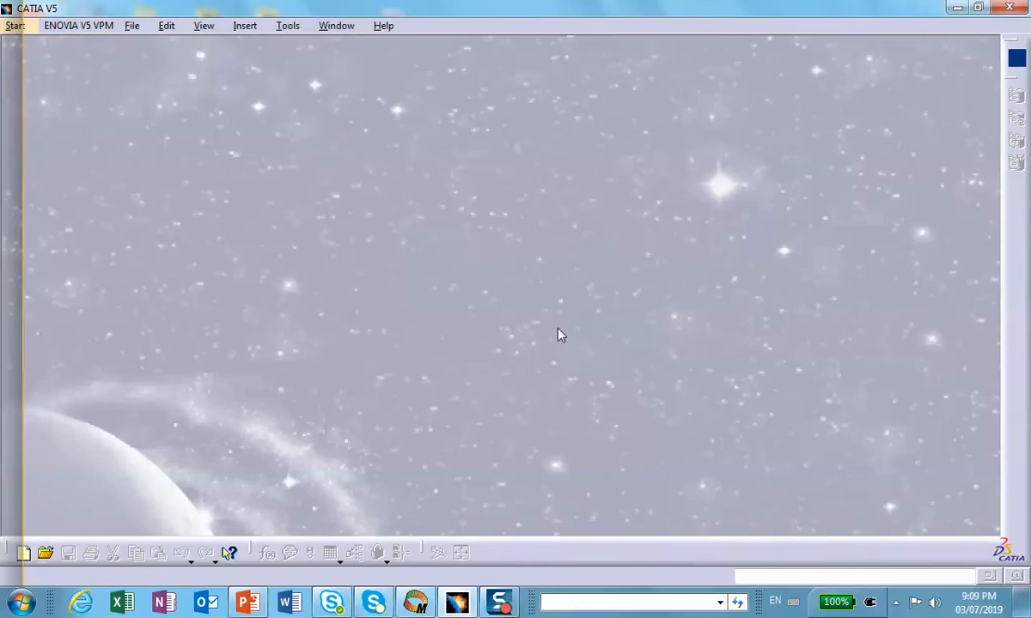
Create a new part document named Part1 with hybrid design enabled
click(24, 553)
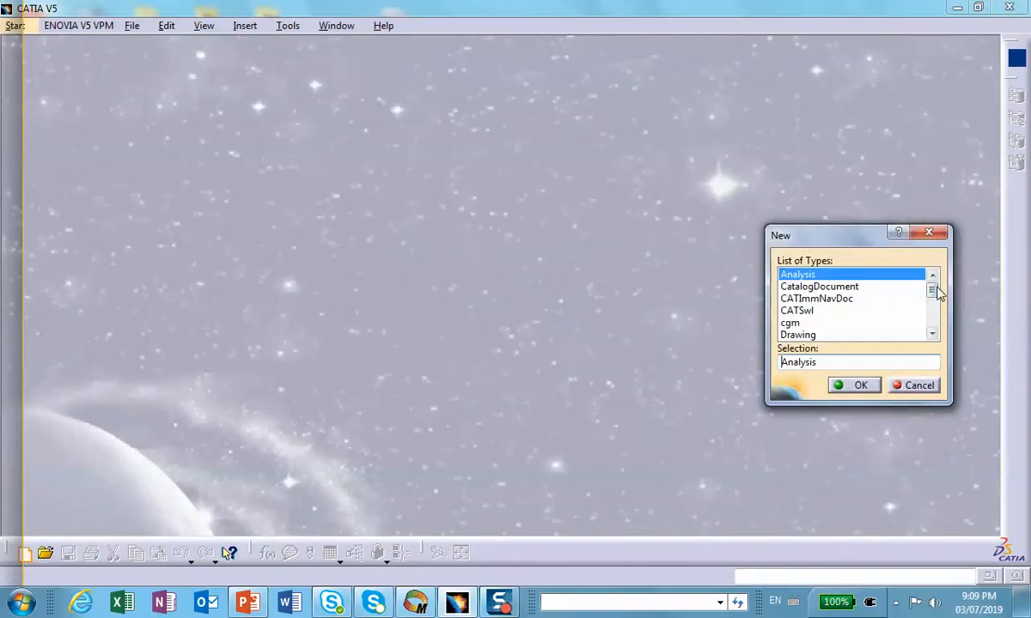
drag(933, 290, 932, 322)
click(789, 274)
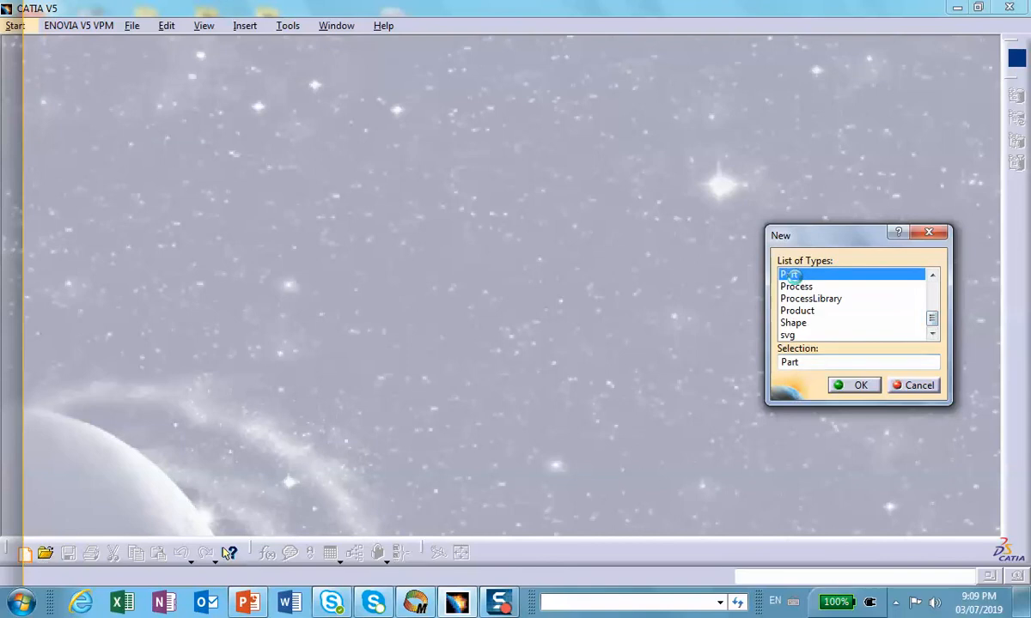
click(855, 384)
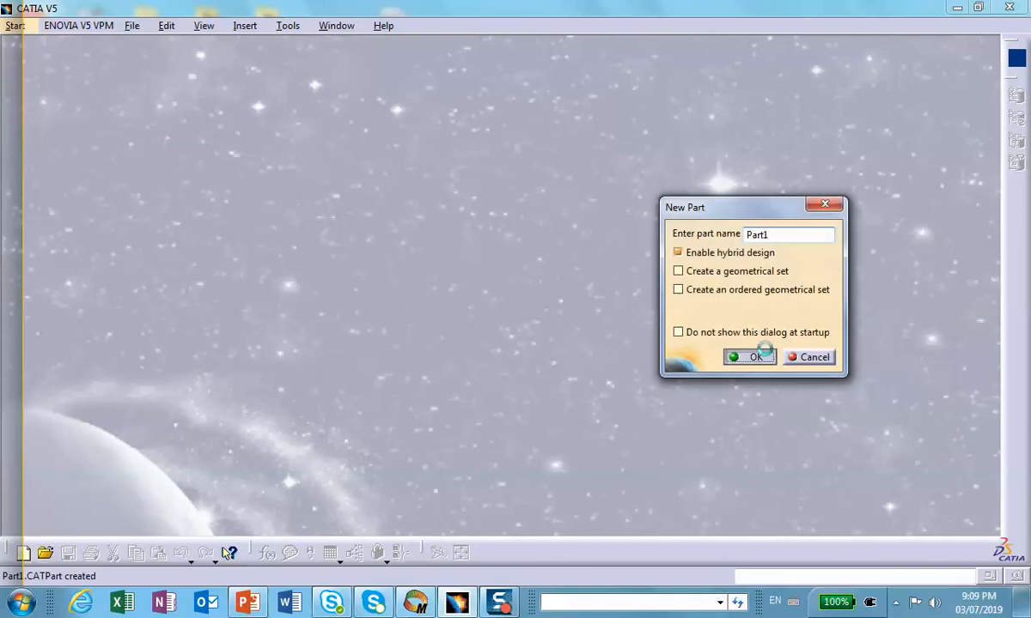
click(767, 357)
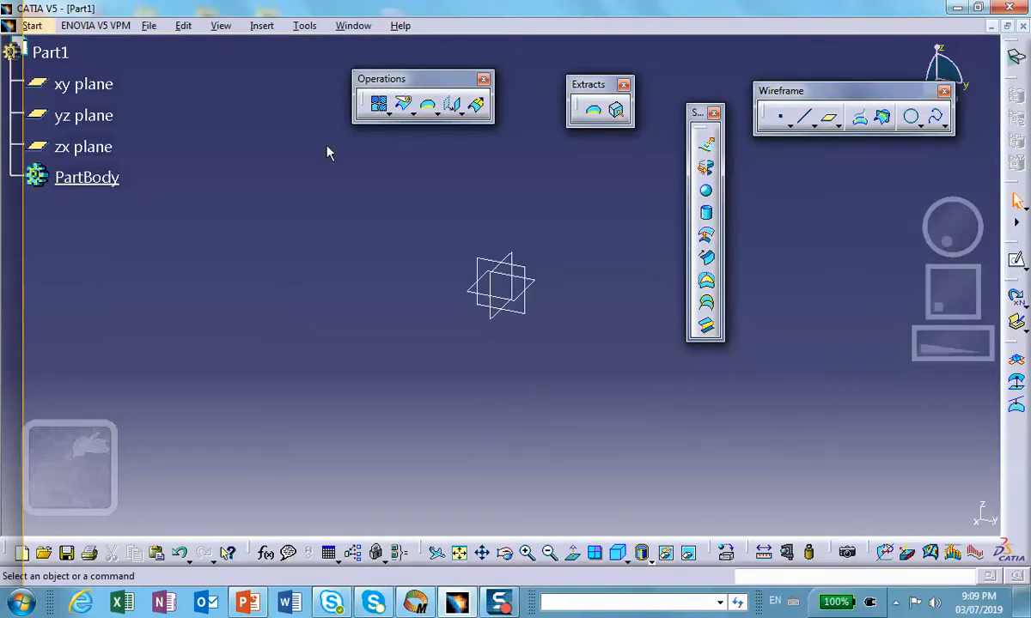
Create two coordinate points, one at the origin and one at Y = 5 in
middle_drag(382, 213, 242, 187)
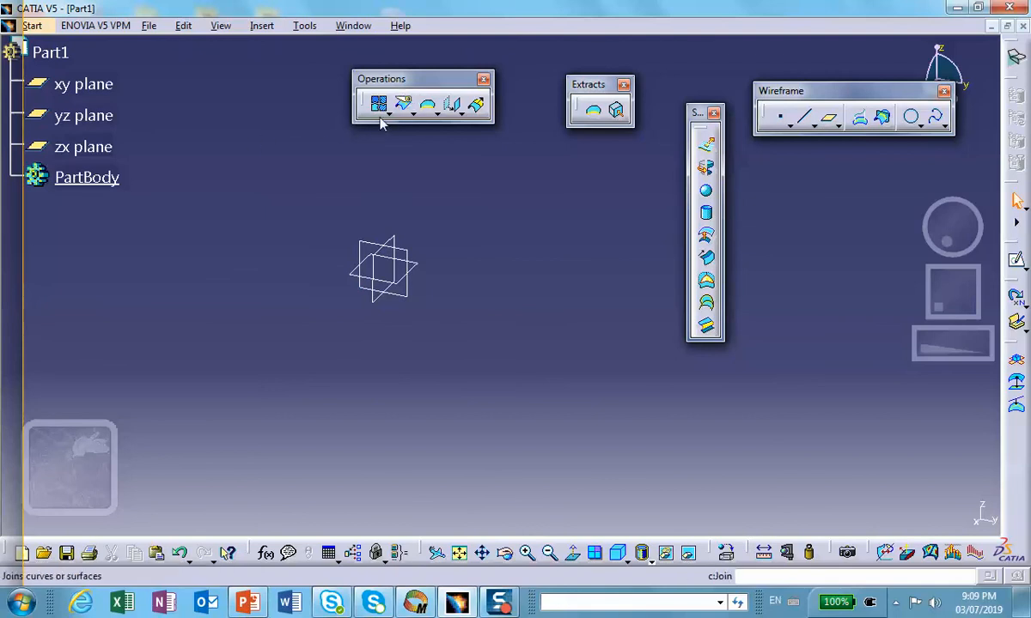
click(783, 121)
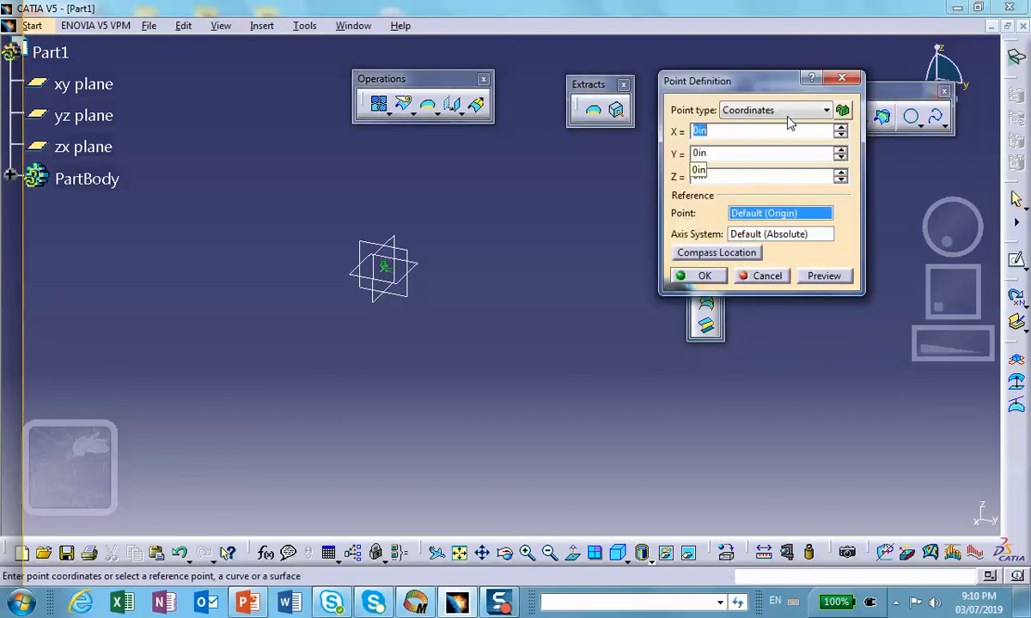
click(700, 275)
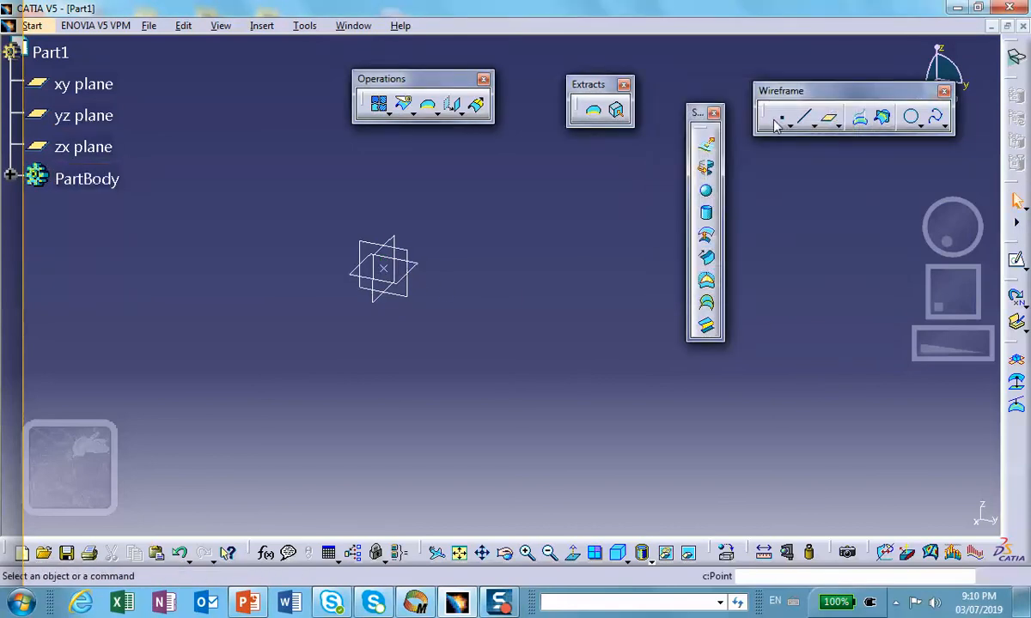
click(782, 120)
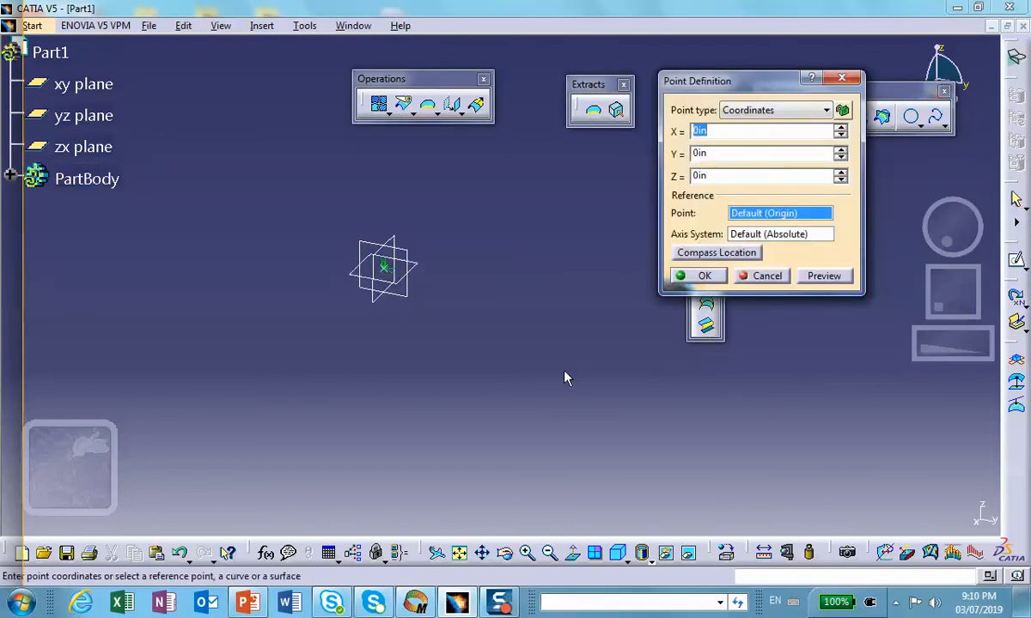
drag(720, 155, 629, 153)
text(5)
click(697, 276)
Create a third coordinate point at Y = 10 in for the free end of the beam
middle_drag(651, 198, 470, 210)
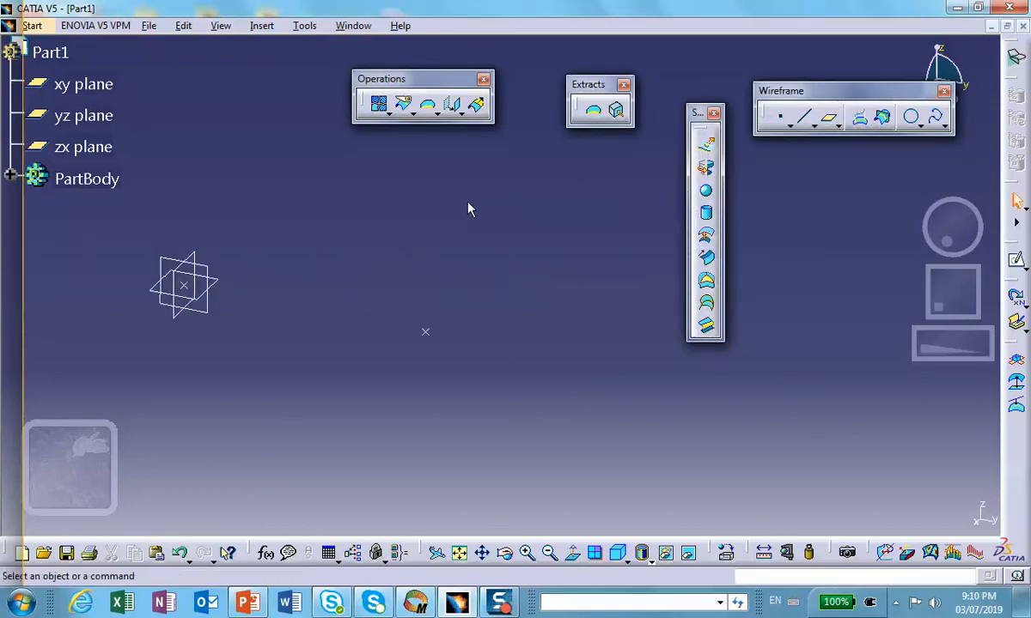
click(783, 121)
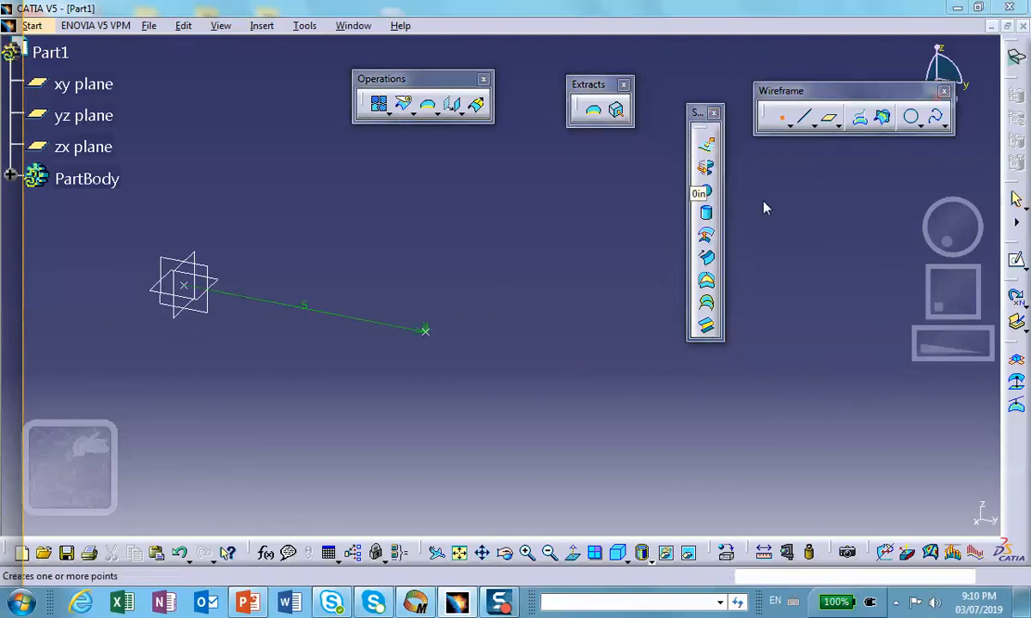
key(Tab)
text(1)
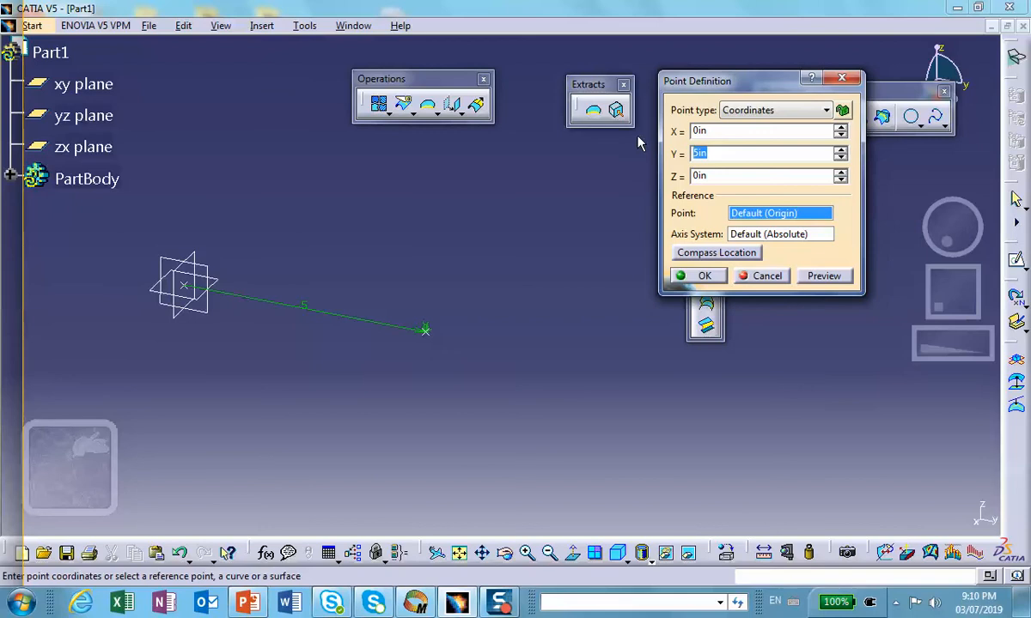
click(718, 280)
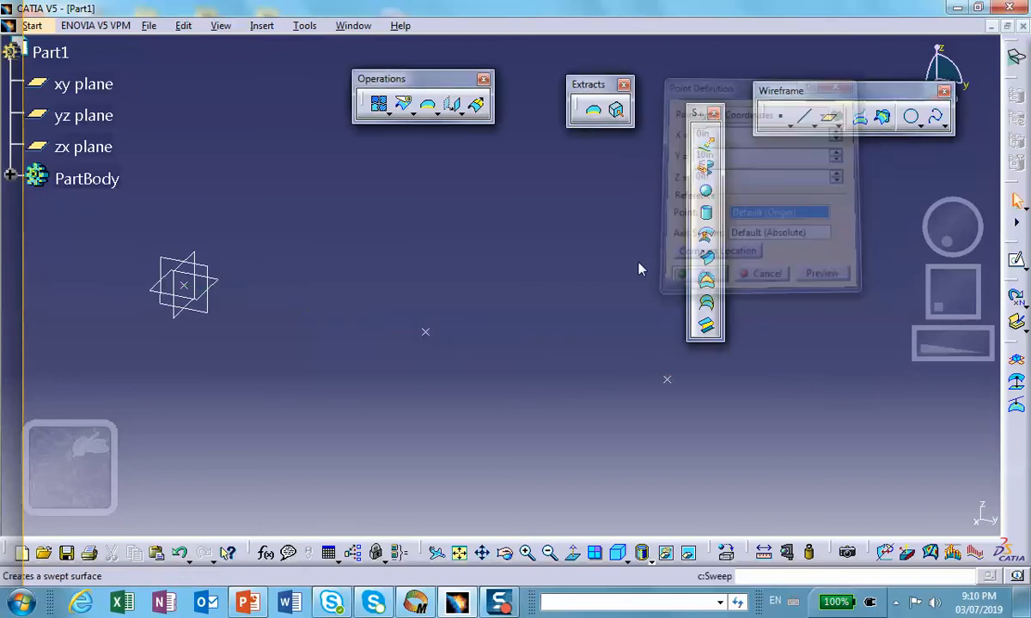
Draw two point-to-point lines, one from the origin to the mid-span point and one from there to the end point
click(805, 121)
click(185, 286)
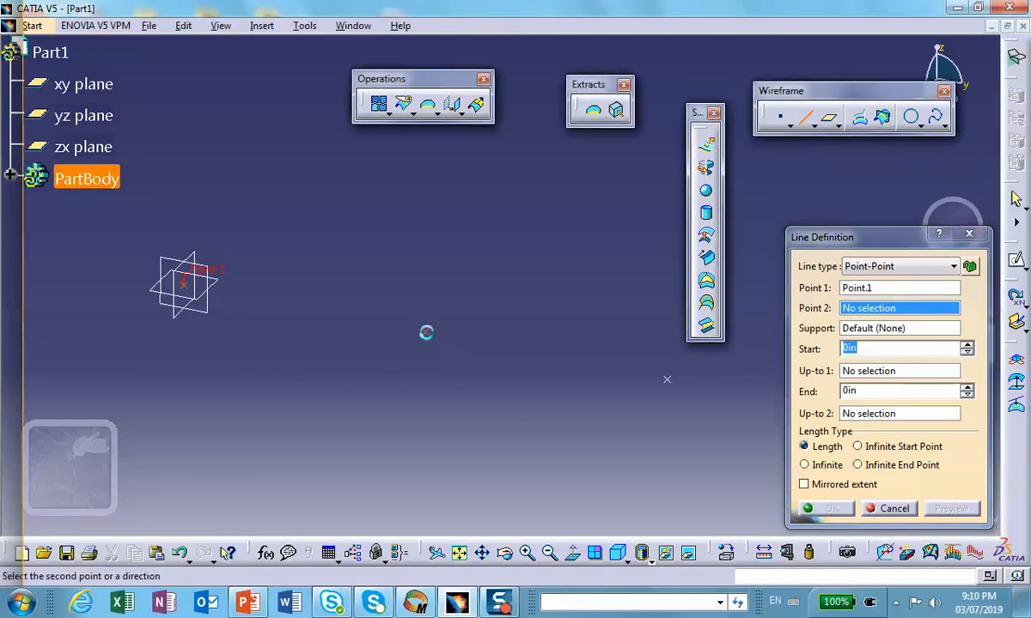
click(426, 333)
click(833, 509)
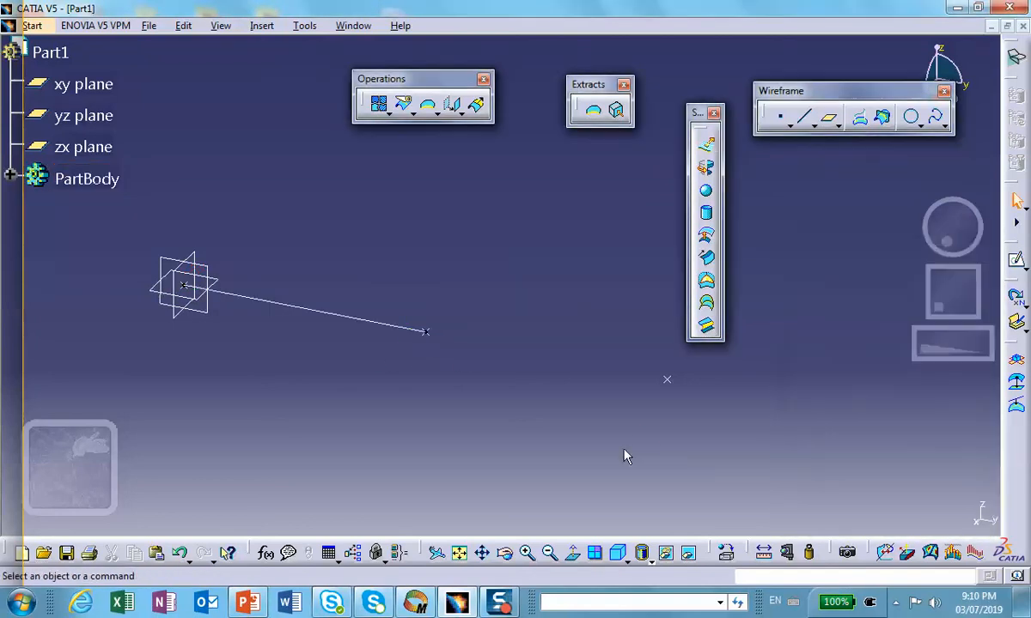
click(804, 117)
click(427, 331)
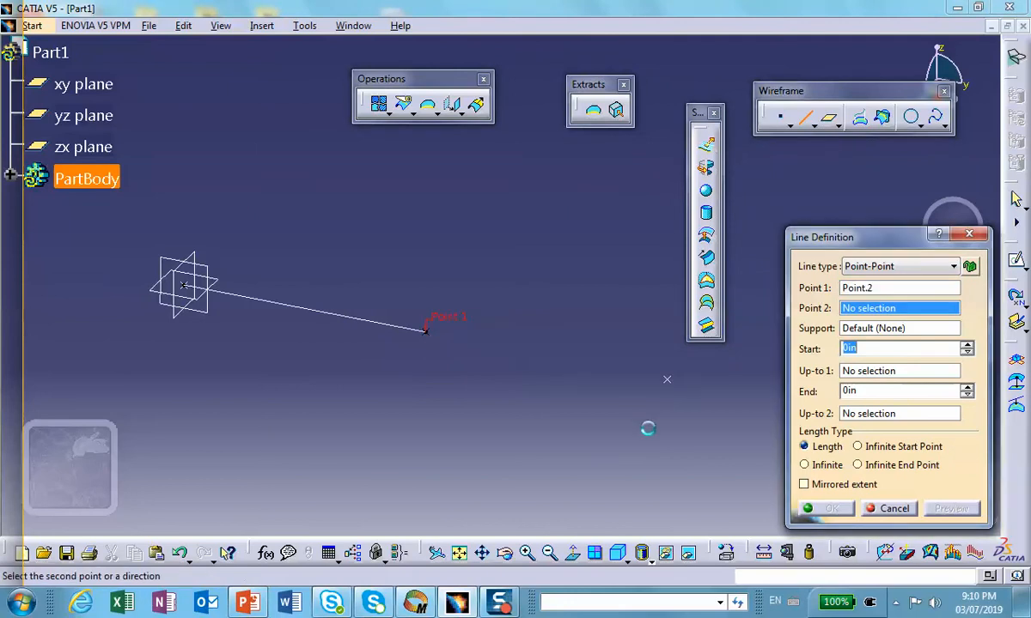
click(668, 379)
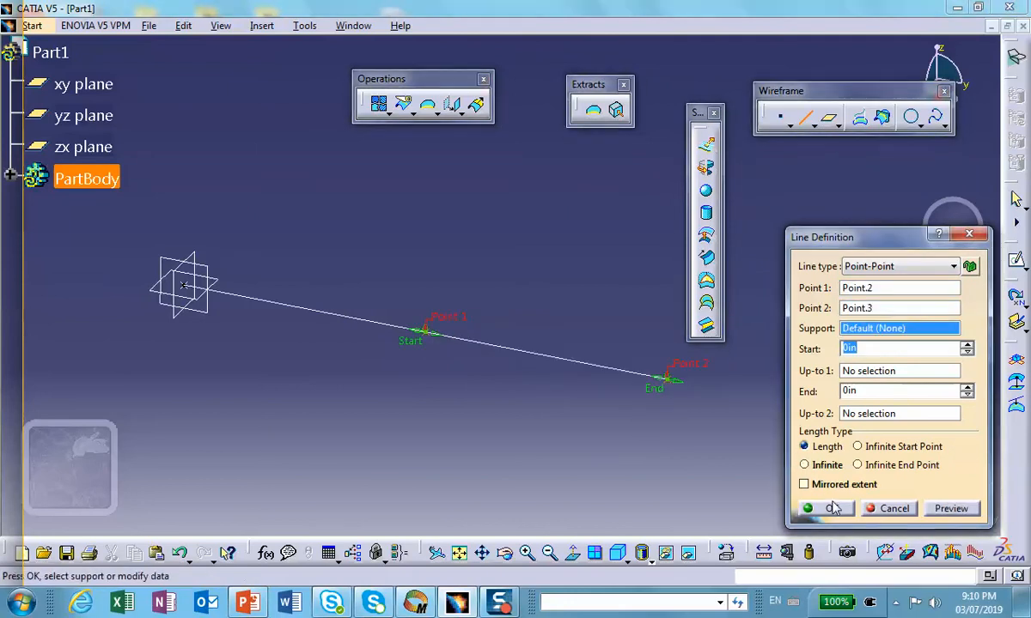
click(821, 508)
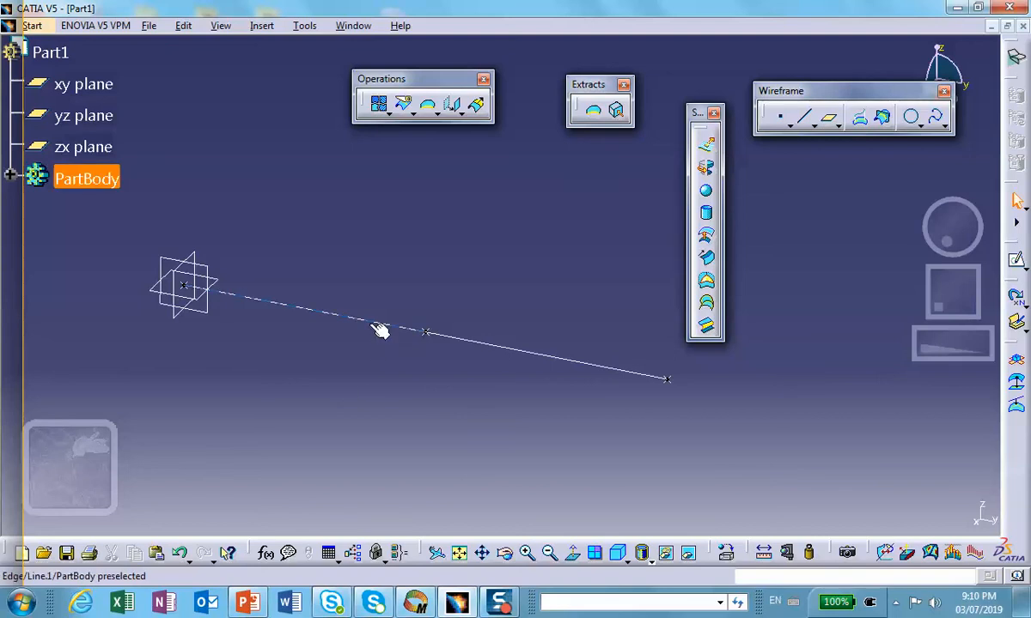
Apply the Steel material from the metal catalog to Part1
click(10, 176)
middle_drag(290, 341, 359, 325)
drag(696, 113, 850, 155)
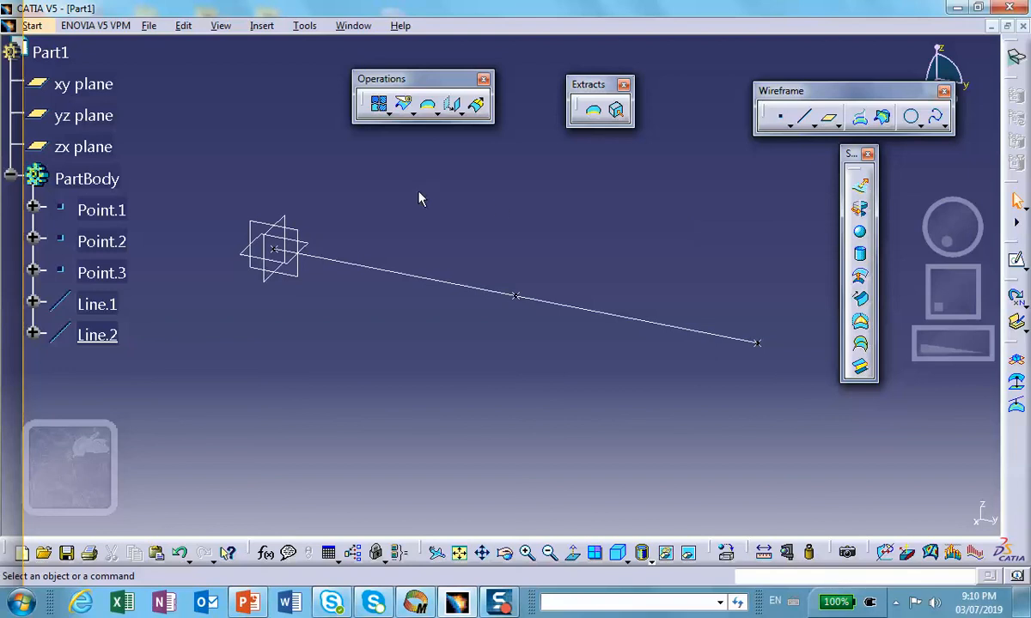
click(727, 553)
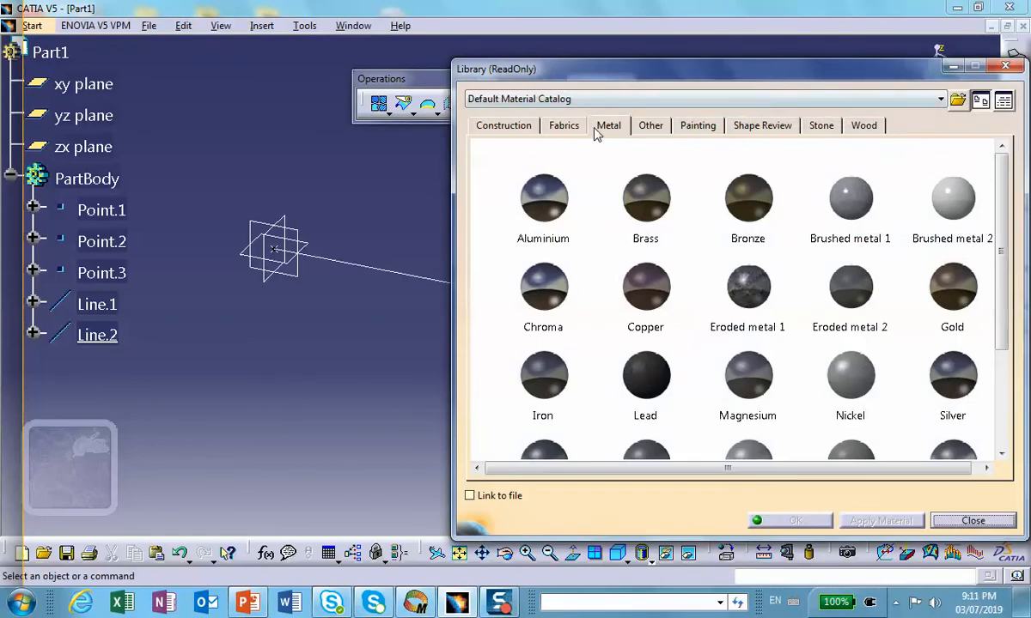
scroll(936, 206, down, 3)
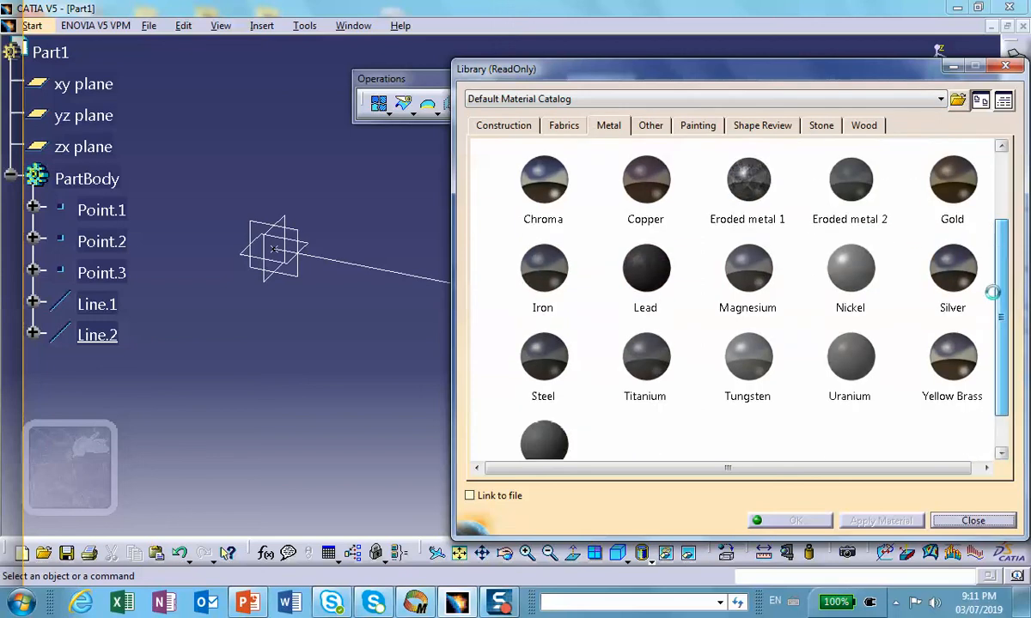
click(562, 311)
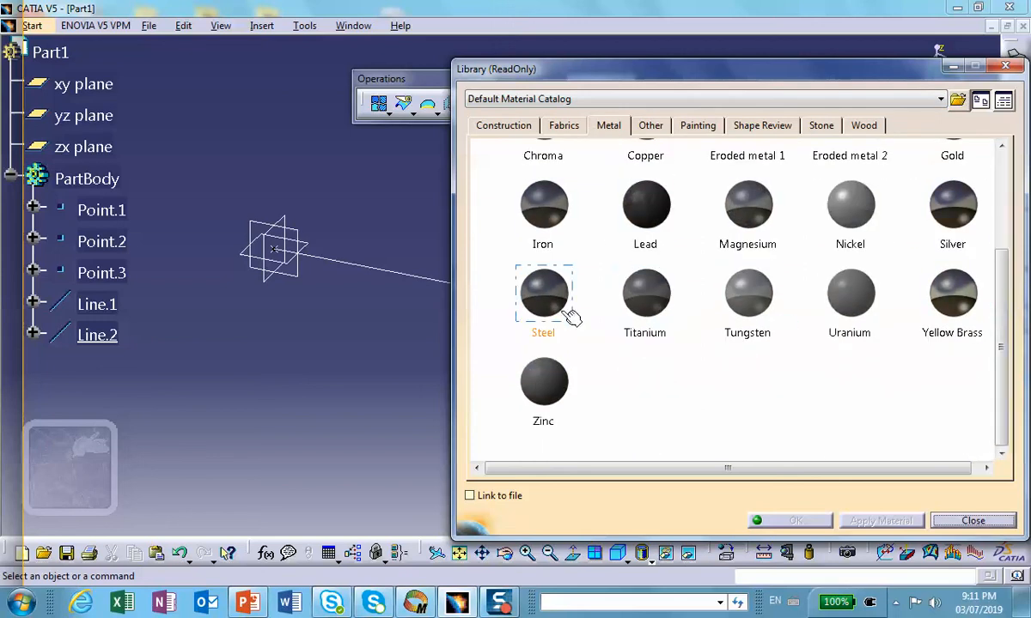
click(56, 58)
click(795, 520)
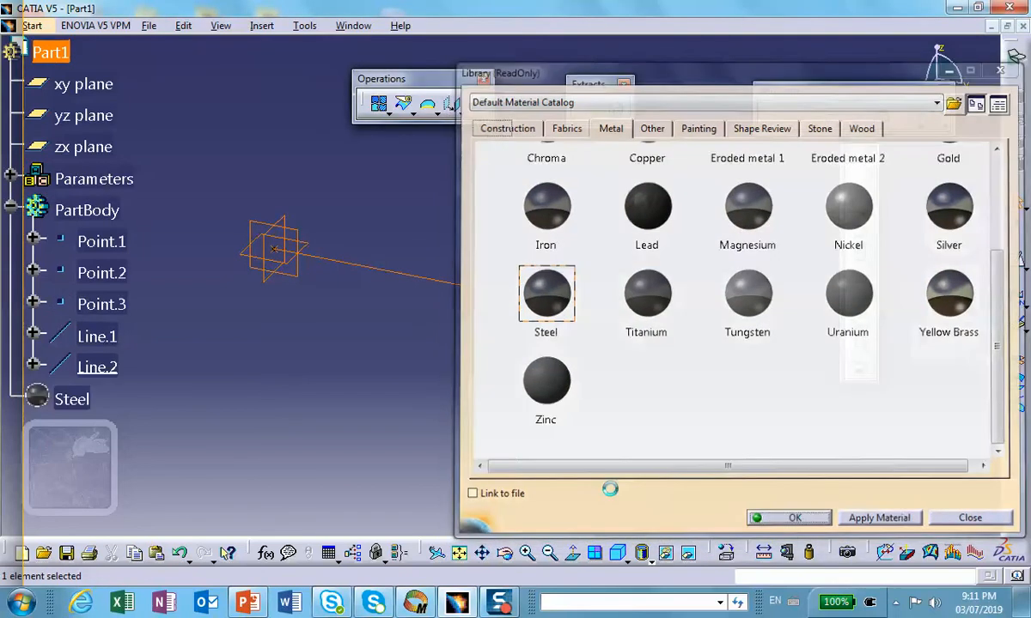
click(513, 435)
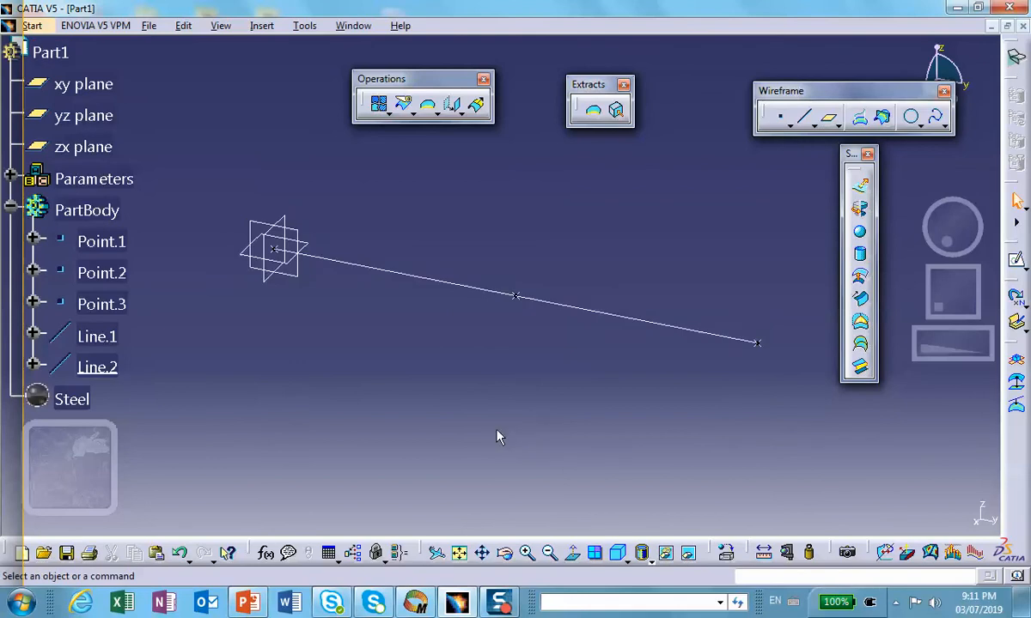
Start a structural analysis of the part with a new Static Analysis case
click(33, 26)
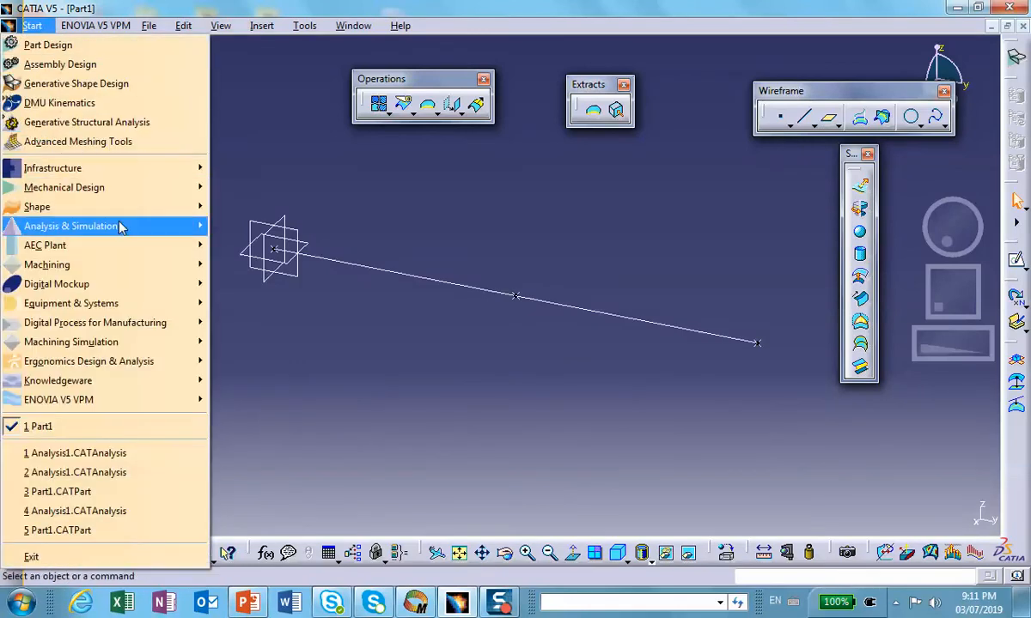
mouse_move(127, 225)
click(264, 247)
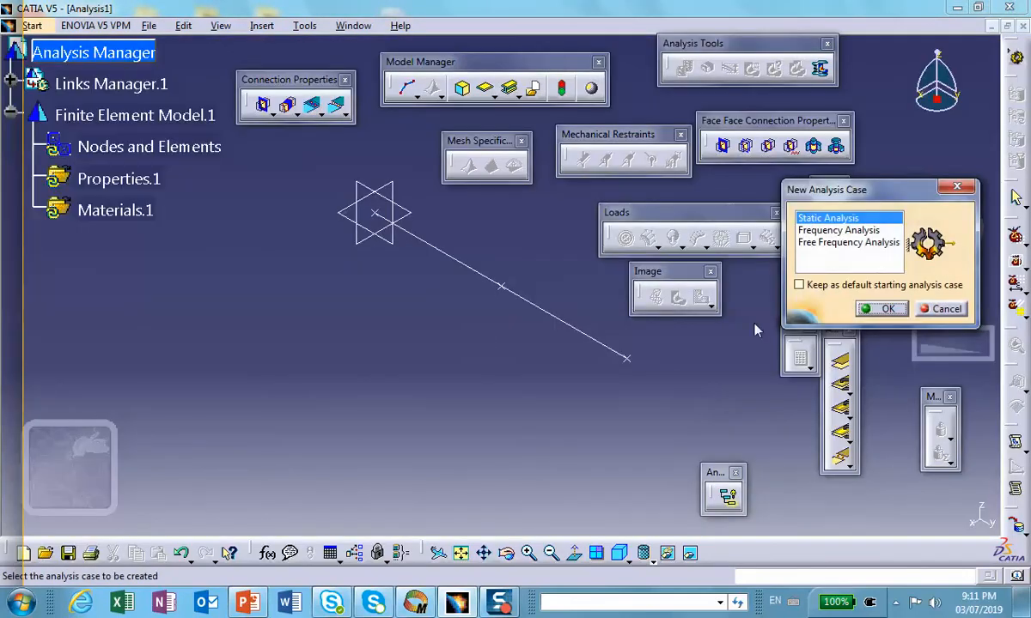
click(880, 309)
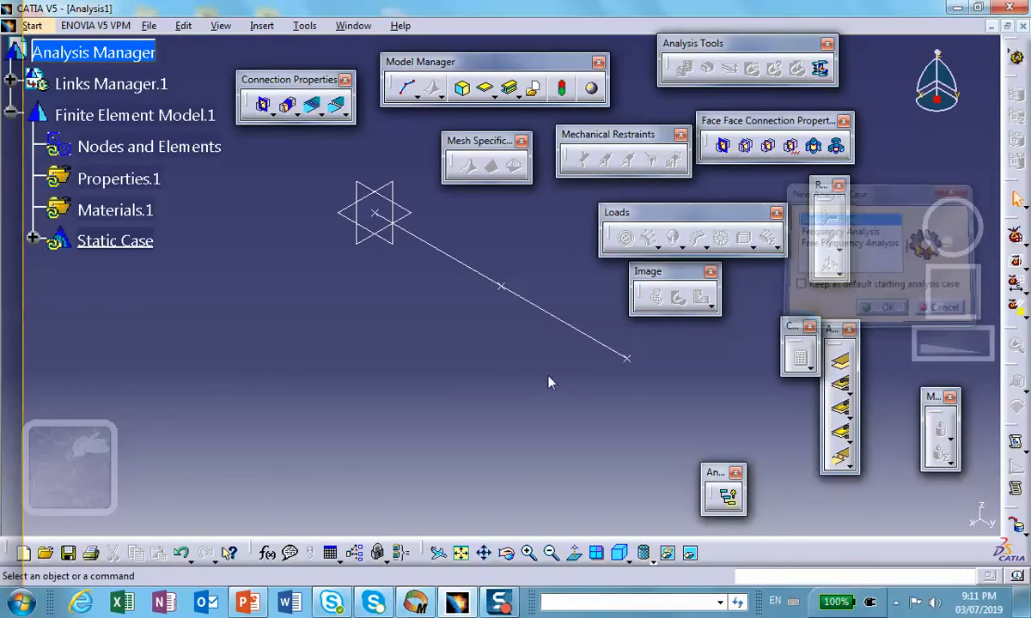
Mesh each of the two lines separately with linear beam elements of 1 in size
click(405, 87)
click(439, 258)
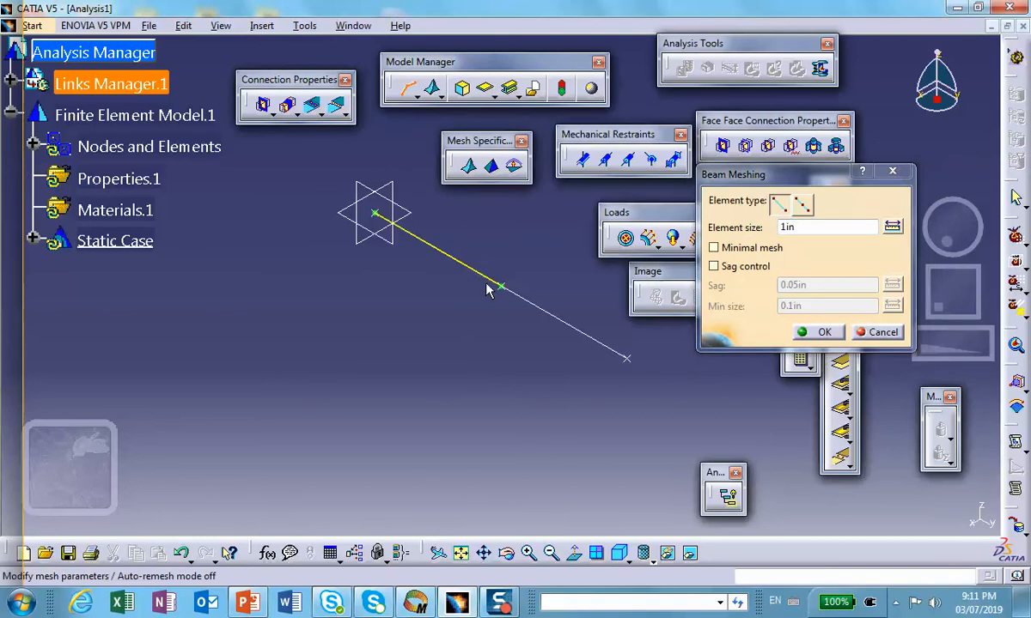
click(823, 332)
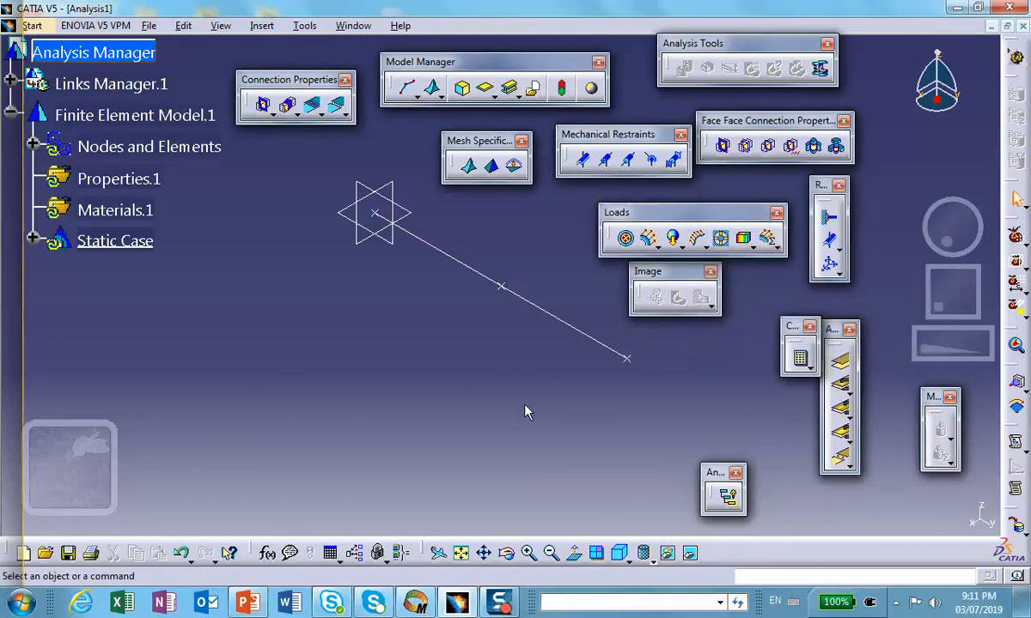
click(407, 88)
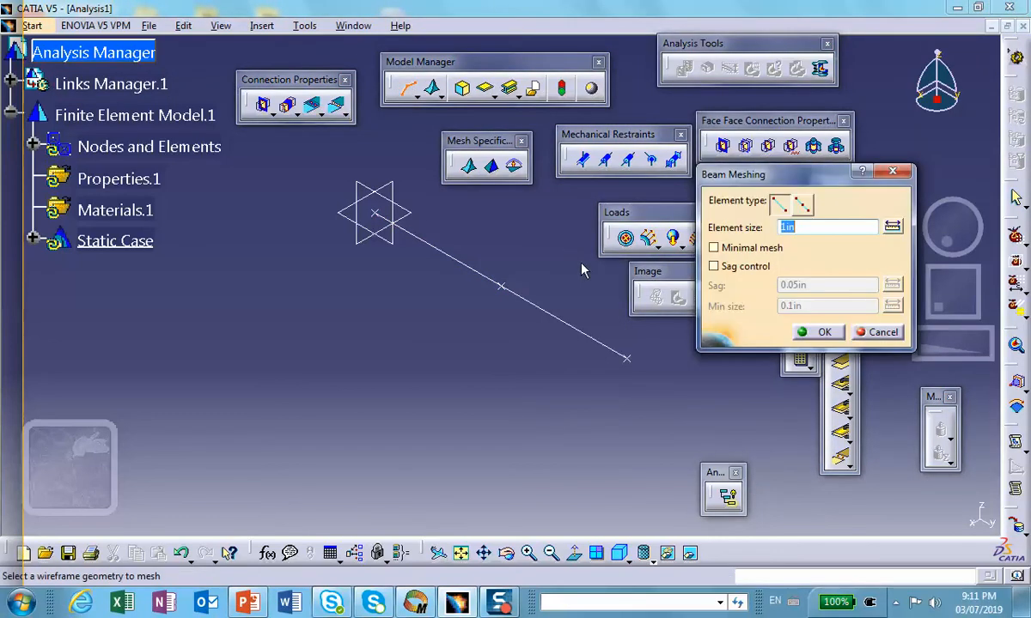
click(565, 324)
click(823, 332)
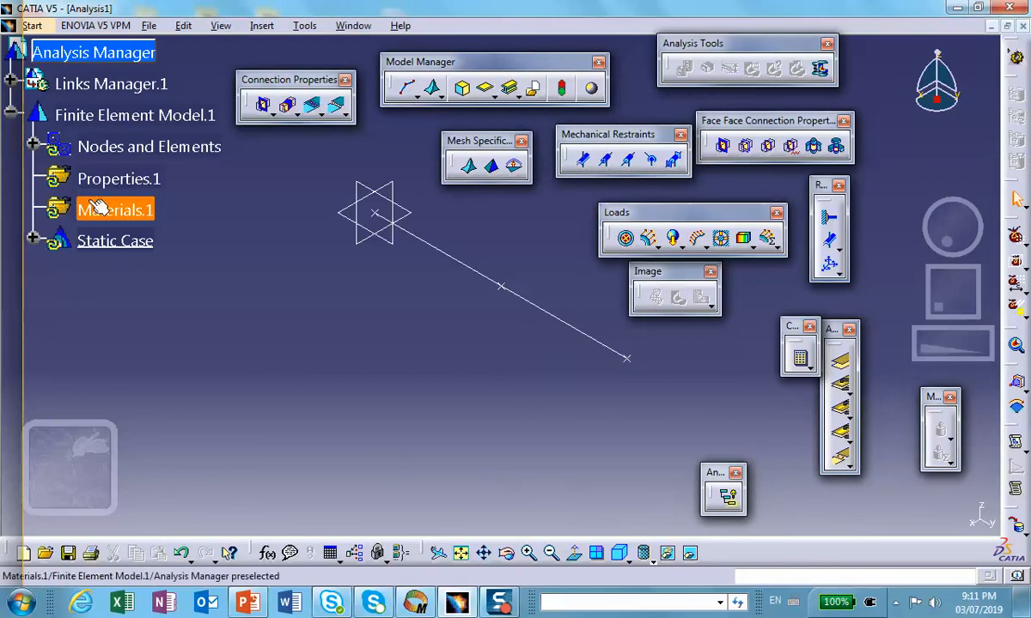
Generate a mesh visualization of the nodes and elements, allowing the mesh to update
right_click(110, 148)
click(167, 391)
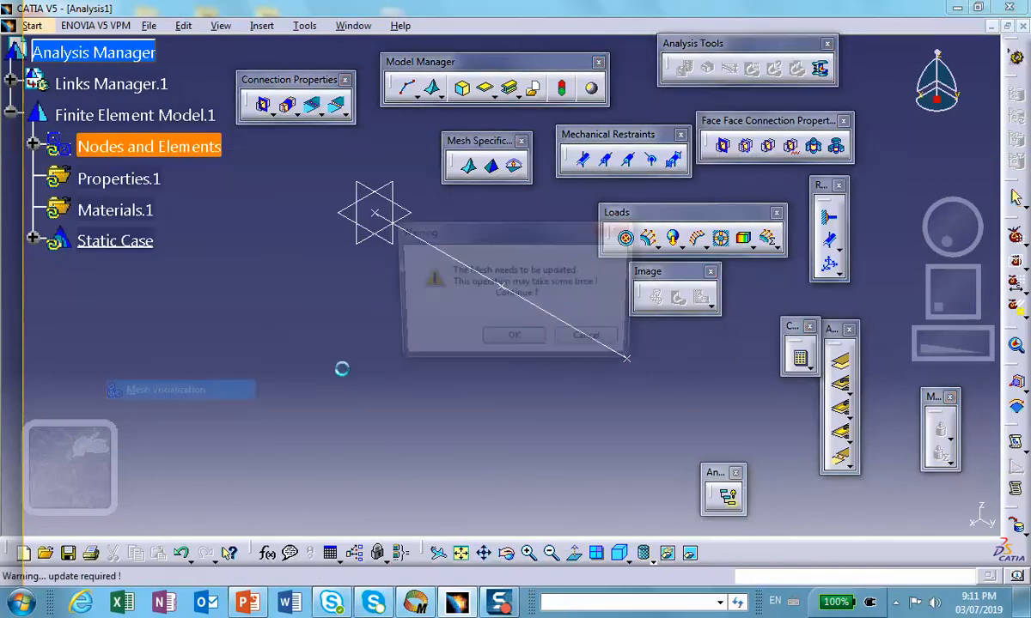
click(513, 341)
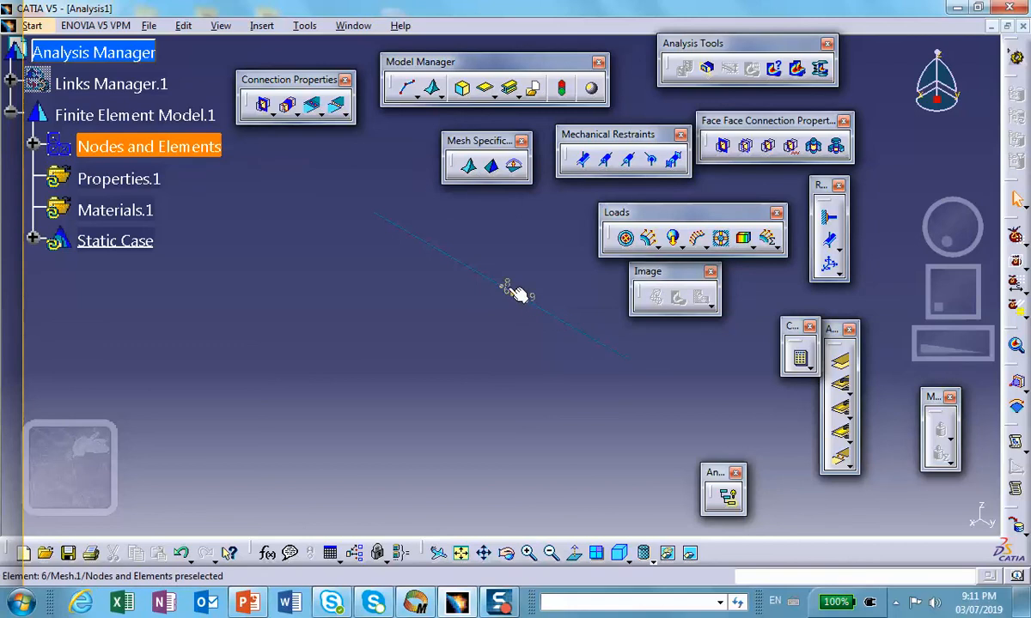
Expand the Nodes and Elements branch and deactivate the Mesh.1 image
click(33, 146)
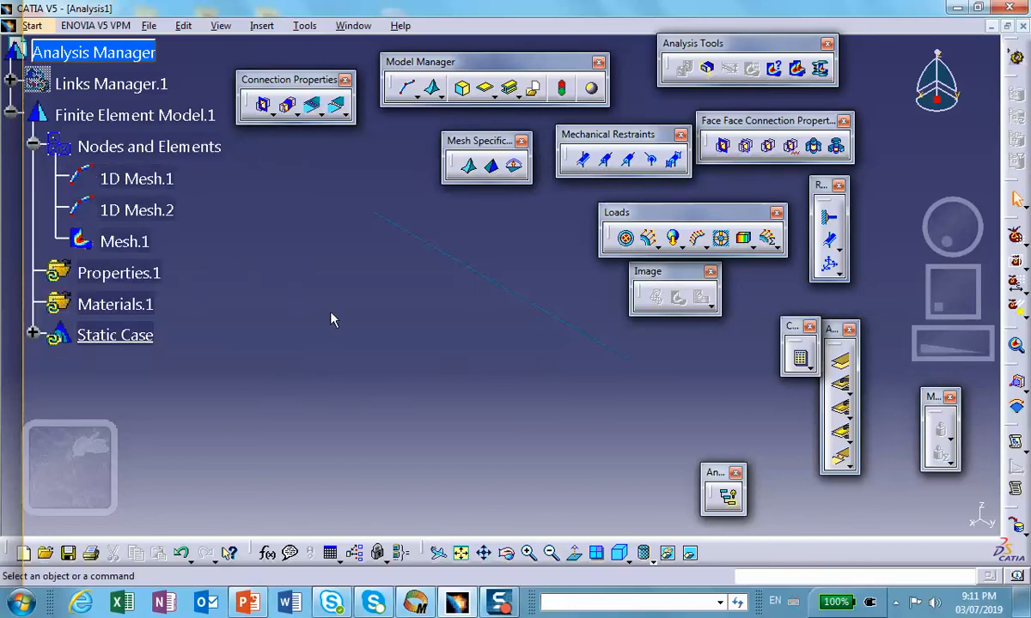
click(375, 216)
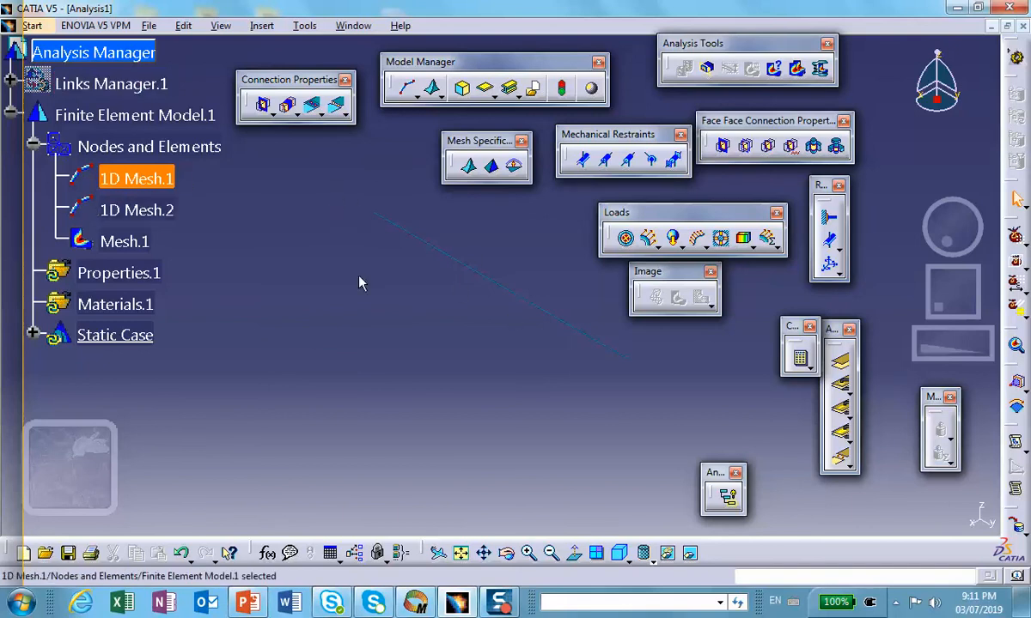
right_click(142, 246)
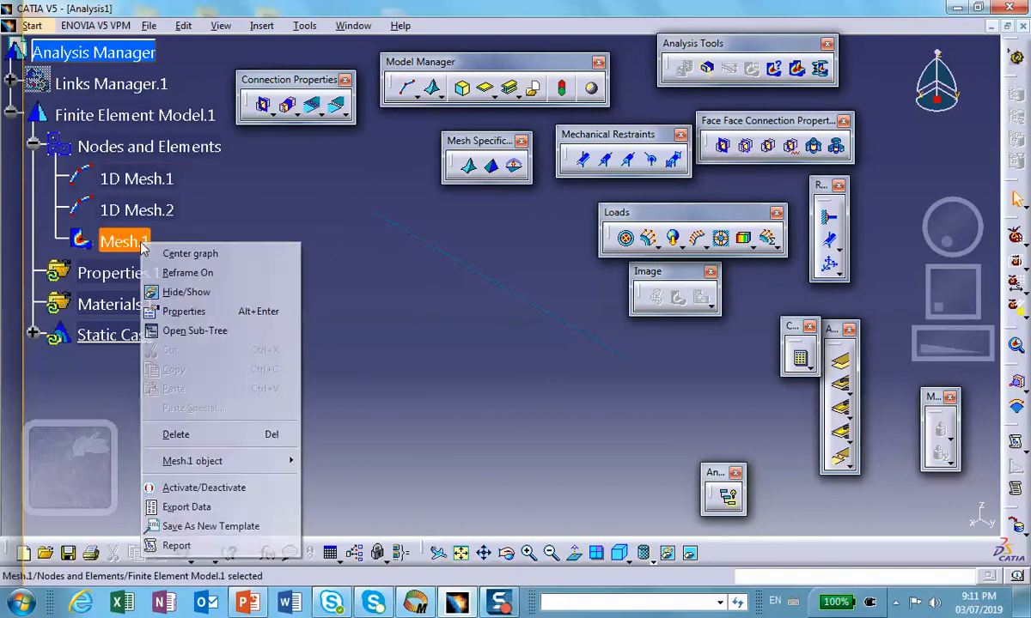
click(177, 488)
middle_drag(407, 407, 453, 228)
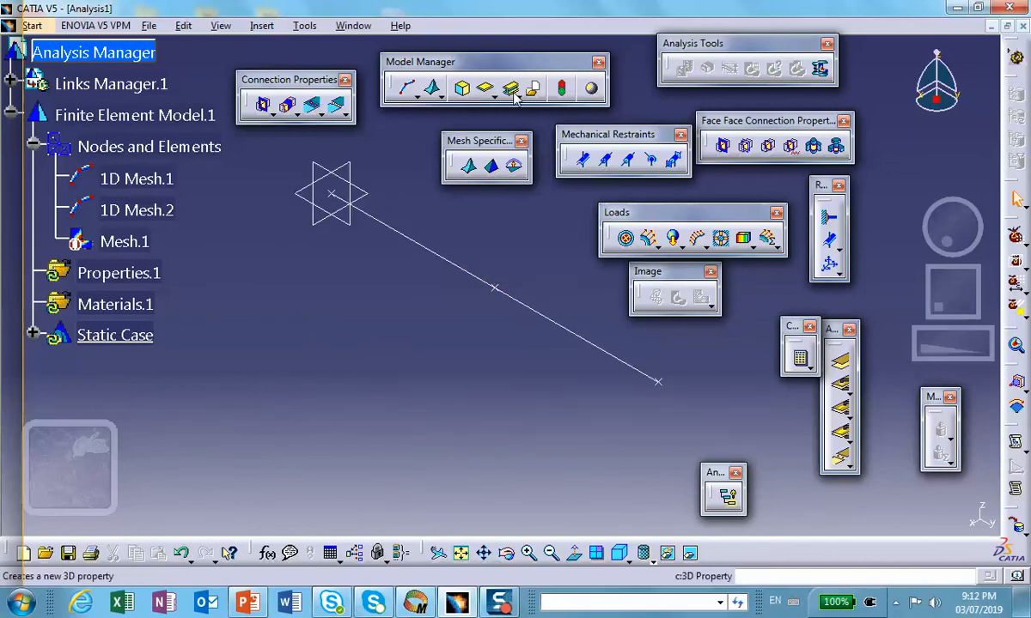
Assign a separate Cylindrical beam 1D property to each of the two lines
click(509, 88)
click(412, 241)
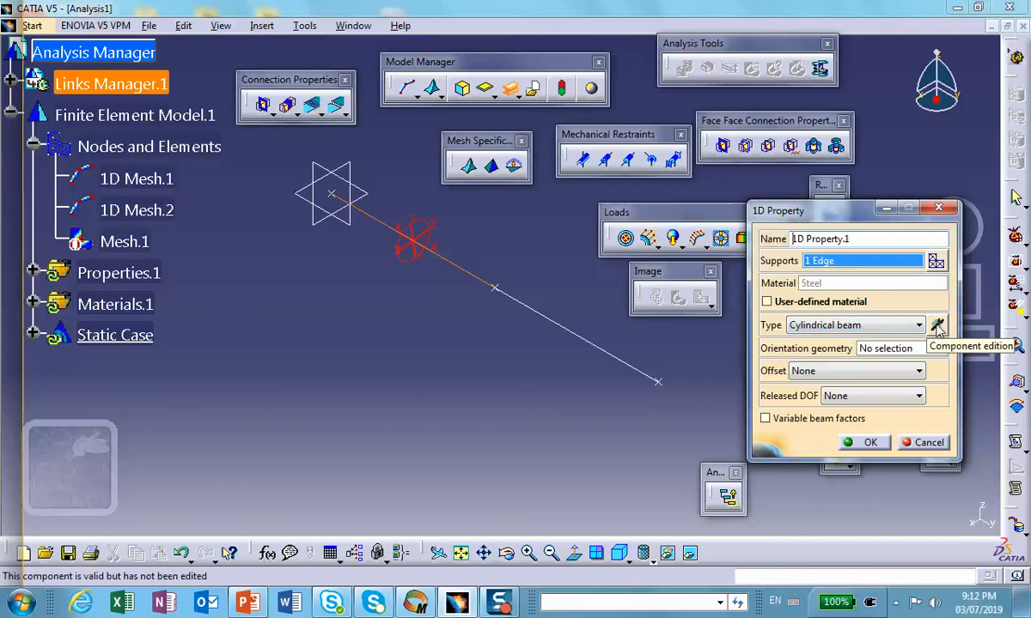
click(866, 442)
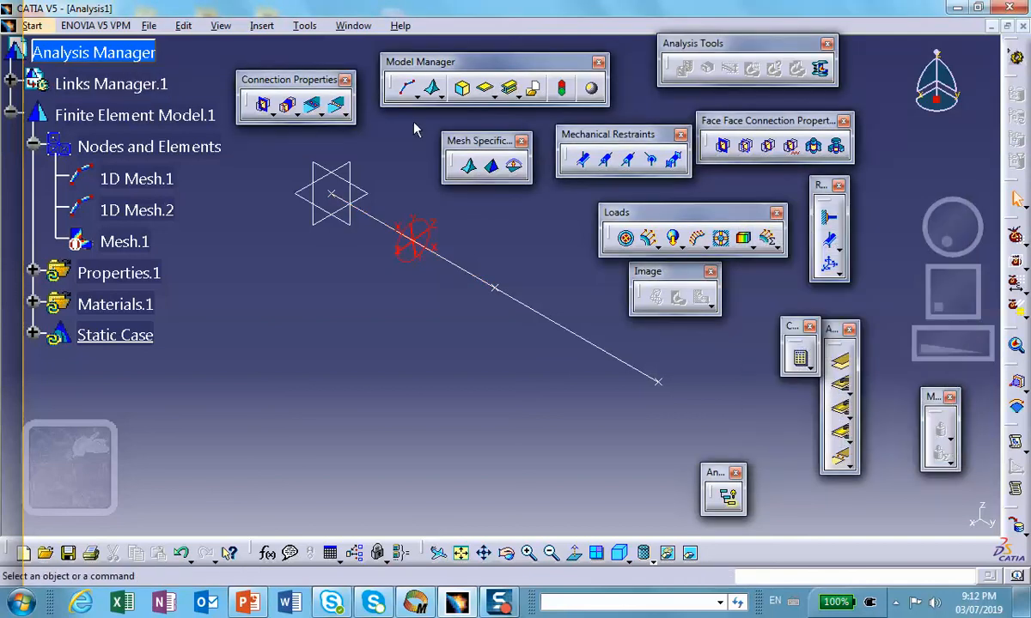
click(530, 95)
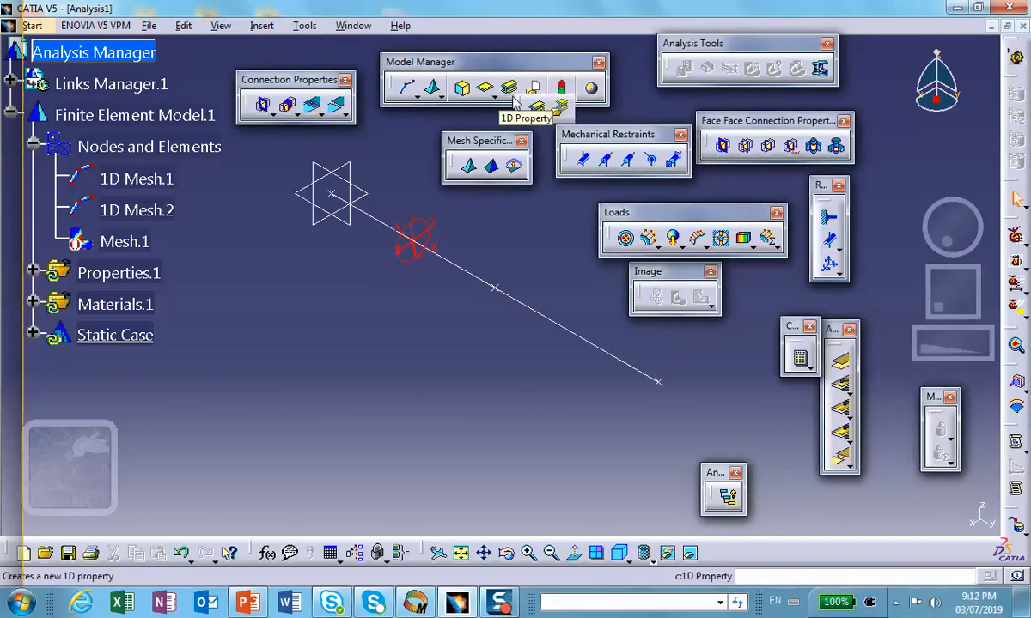
click(539, 112)
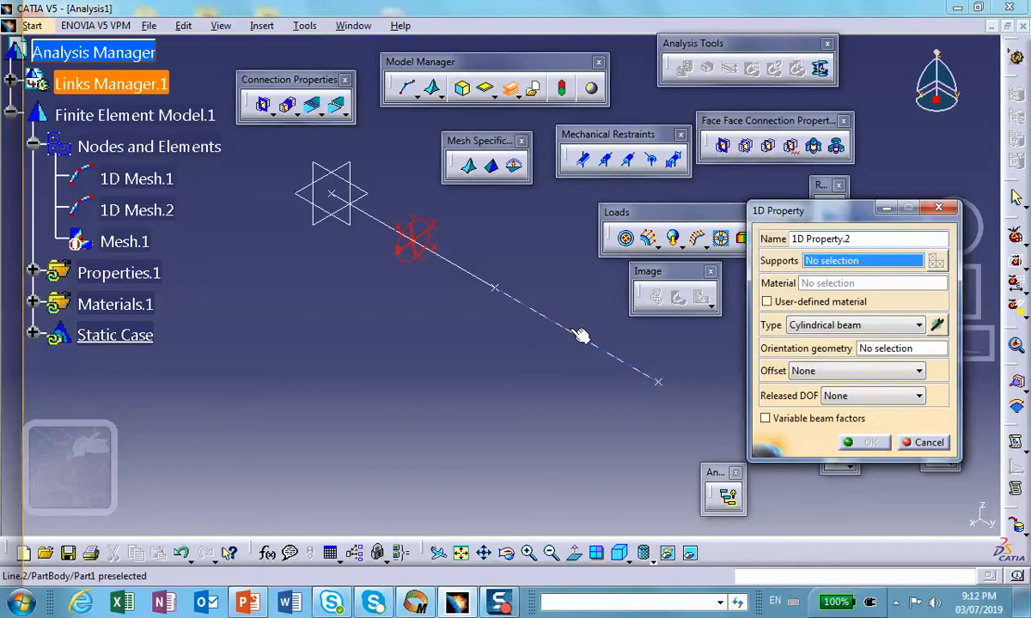
click(572, 331)
key(Return)
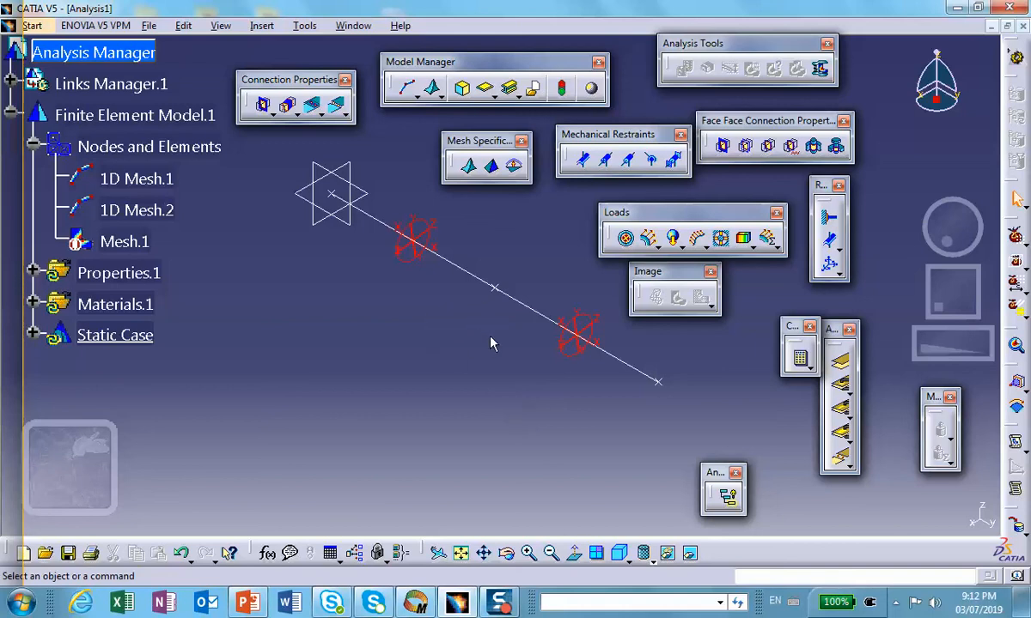
Hide the three construction points at the midpoint and both ends of the beam
right_click(498, 287)
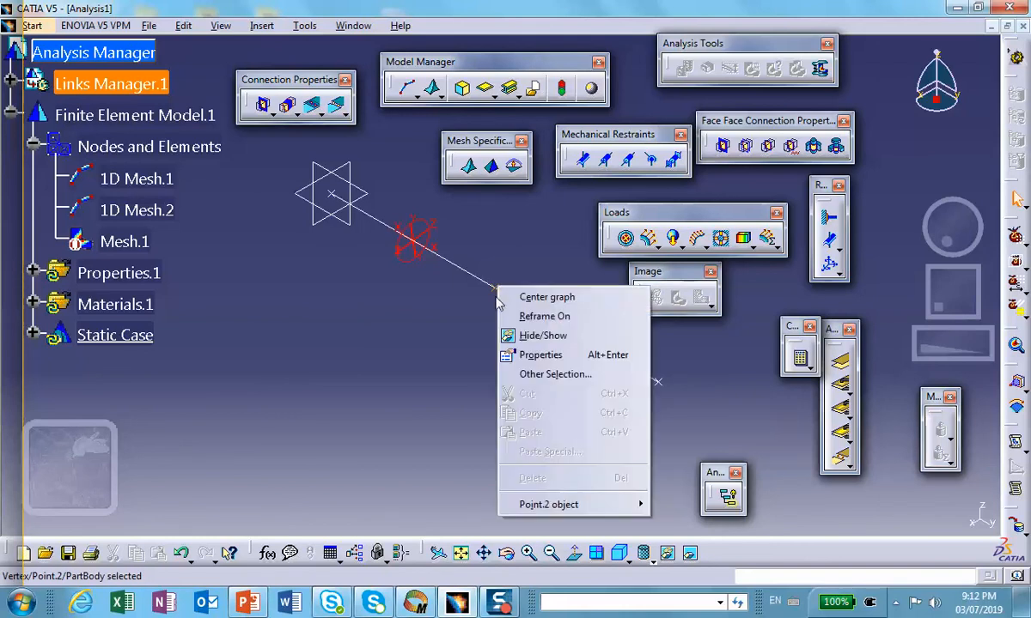
click(526, 337)
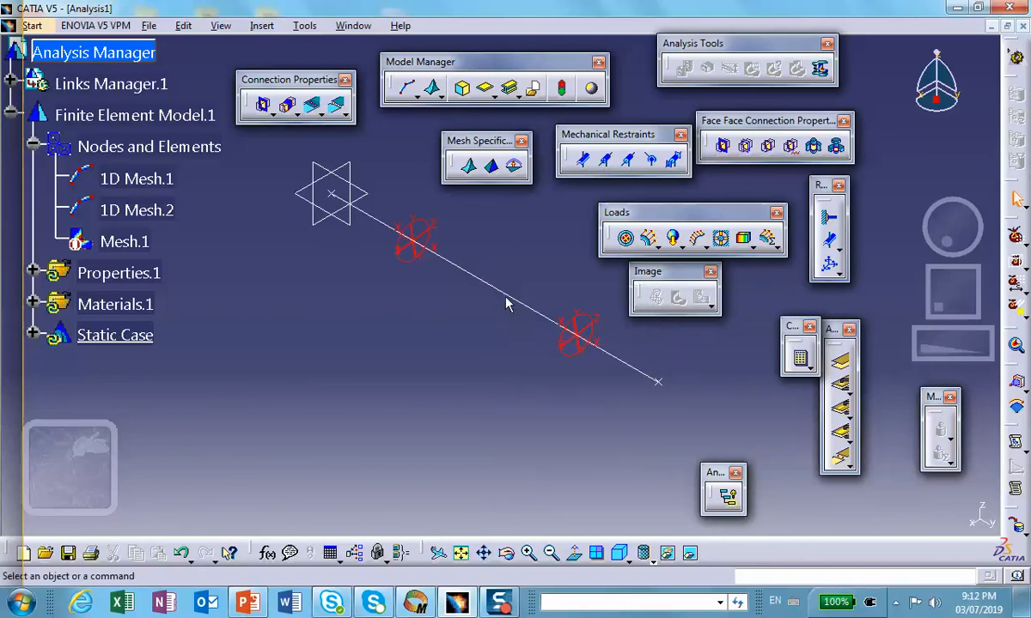
right_click(337, 196)
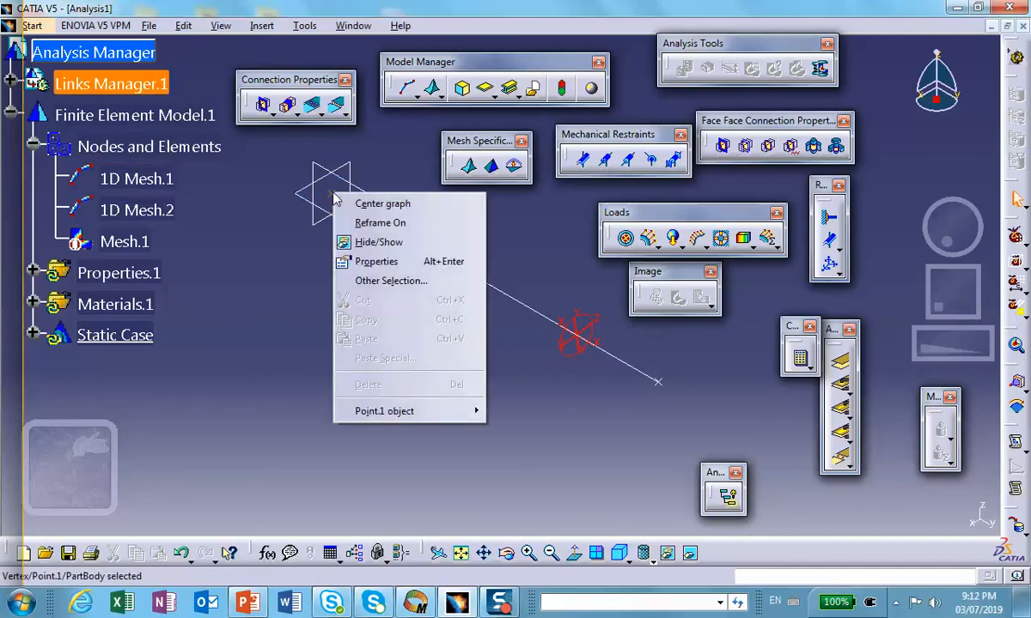
click(371, 242)
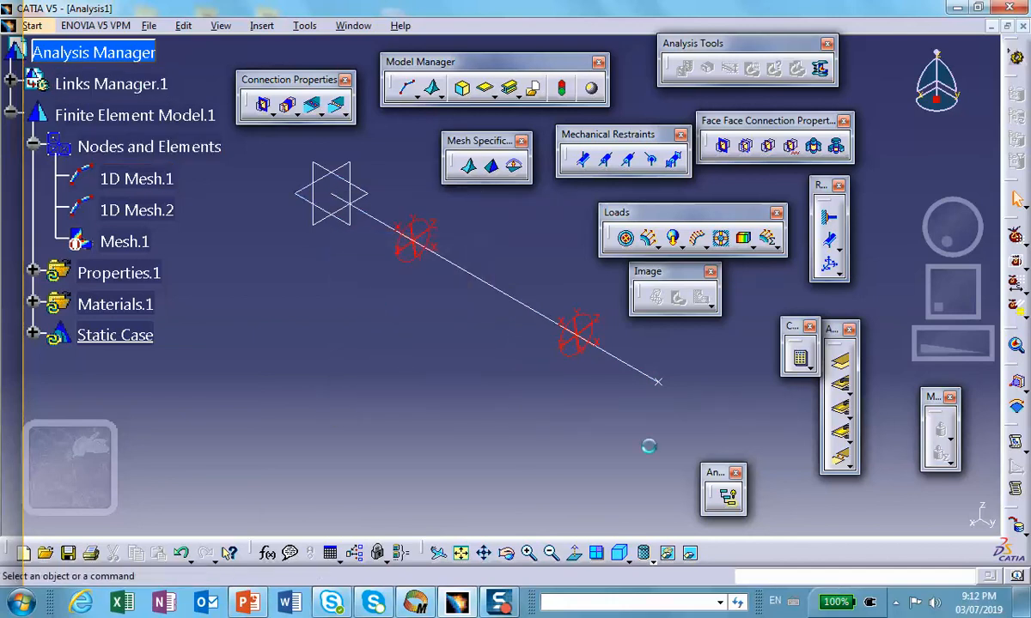
right_click(662, 380)
click(683, 197)
Reactivate the Mesh.1 image to examine the meshed lines, and deactivate it again
click(117, 243)
right_click(117, 243)
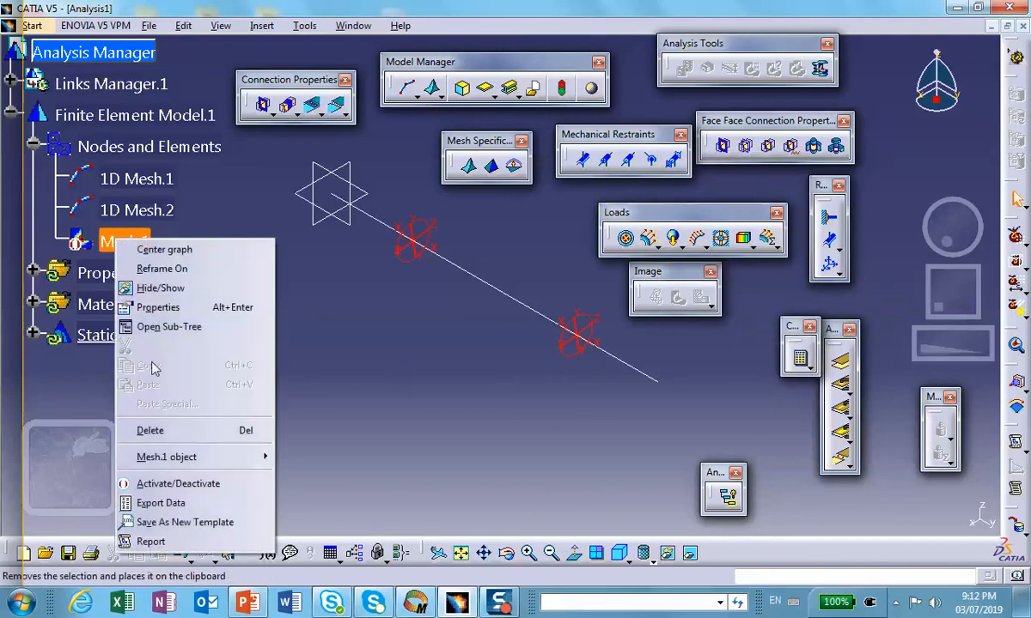
click(169, 483)
middle_drag(441, 430, 434, 267)
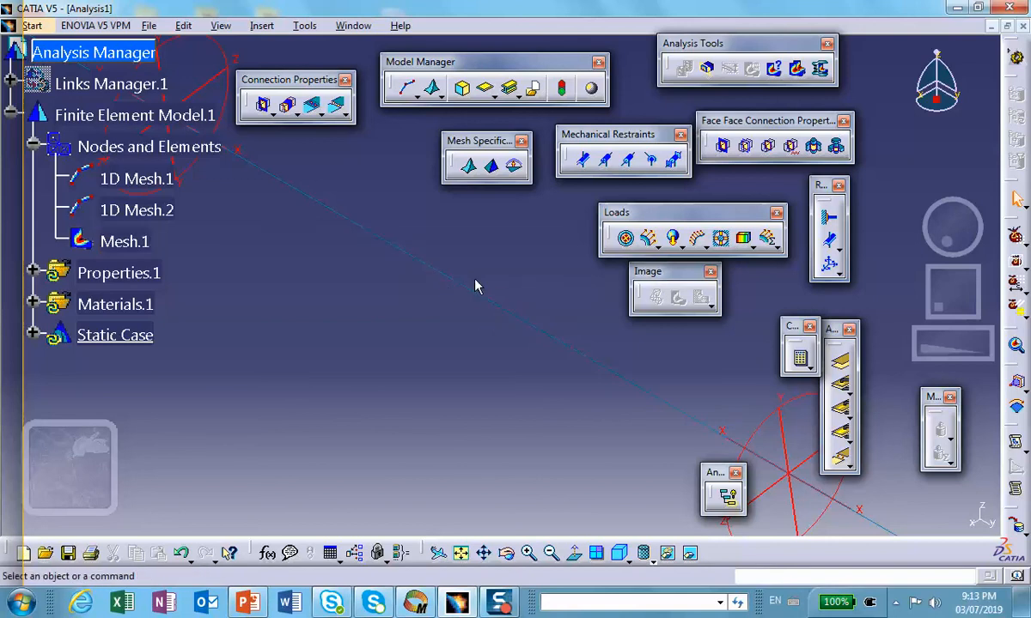
middle_drag(470, 262, 437, 364)
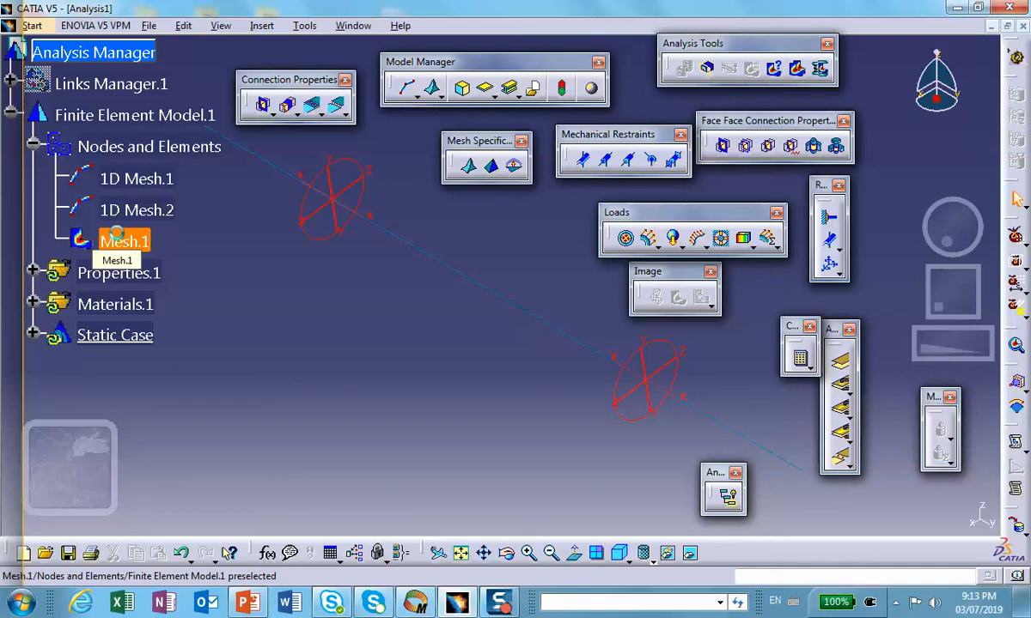
right_click(126, 241)
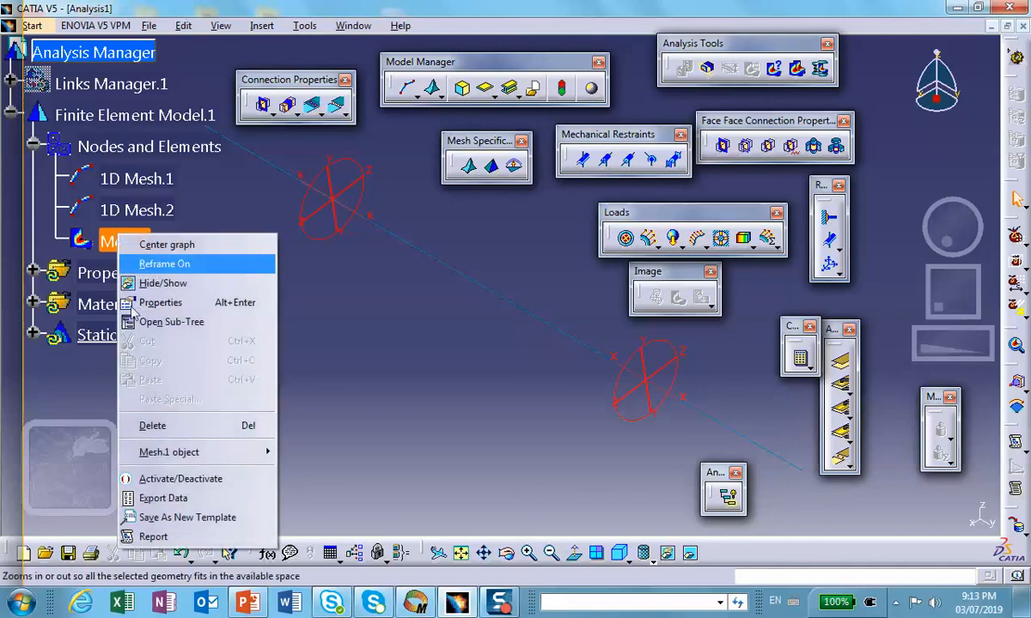
click(183, 479)
middle_drag(402, 380, 419, 434)
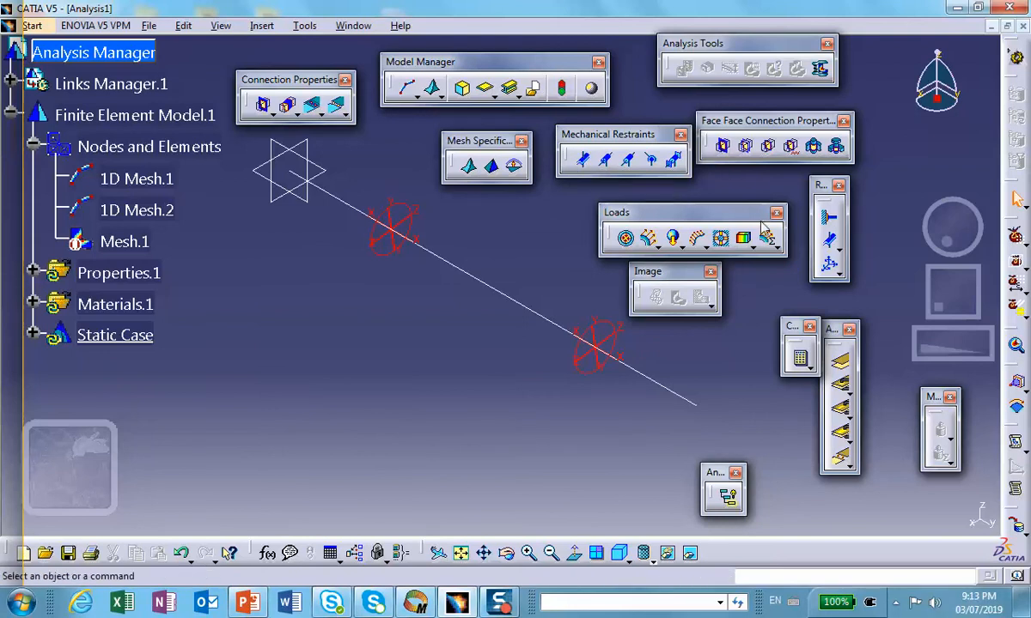
Clamp the first line's end vertex located at the origin planes
click(829, 218)
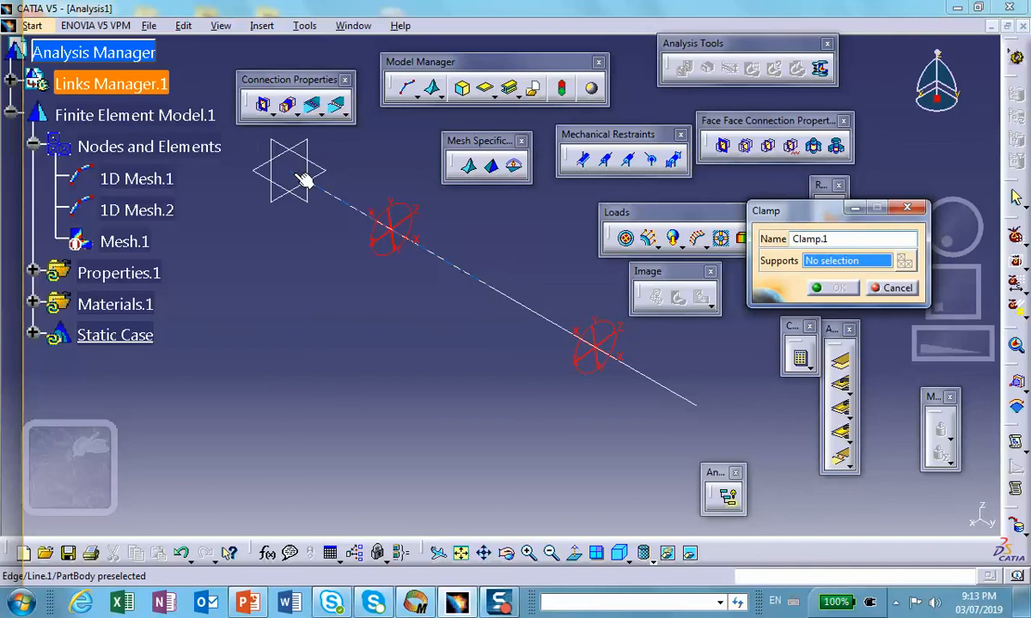
click(288, 168)
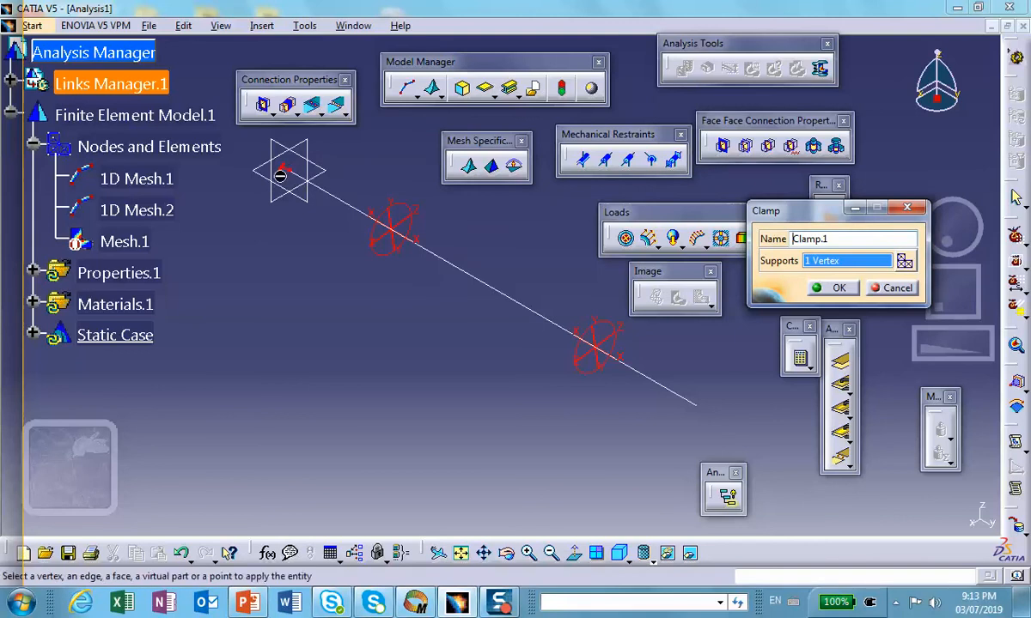
click(848, 292)
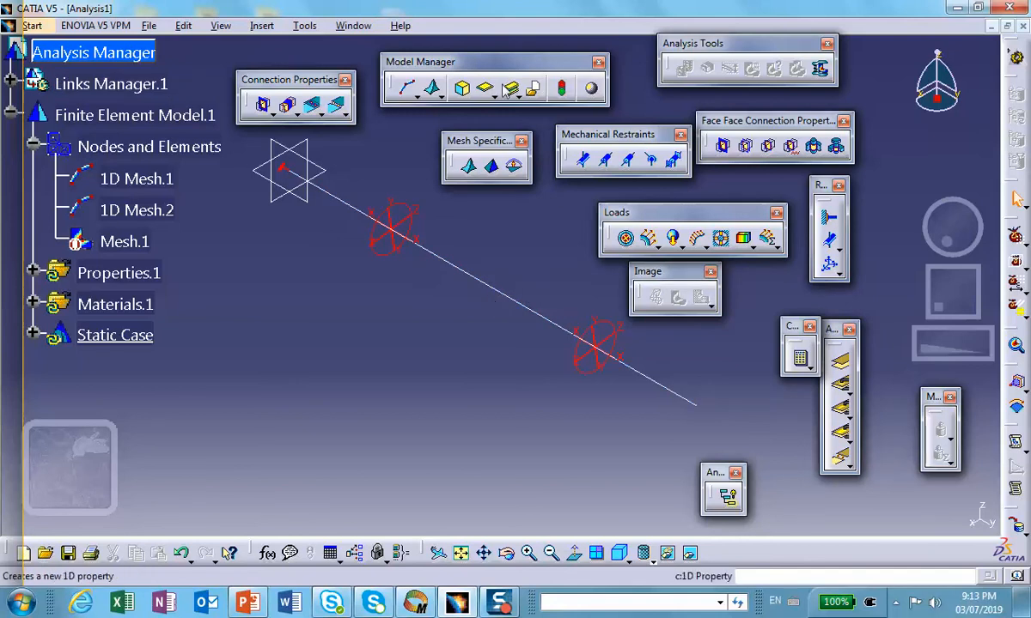
Start a General Analysis Connection, hide the first line and set the second line's mid-span vertex as the first component
click(838, 368)
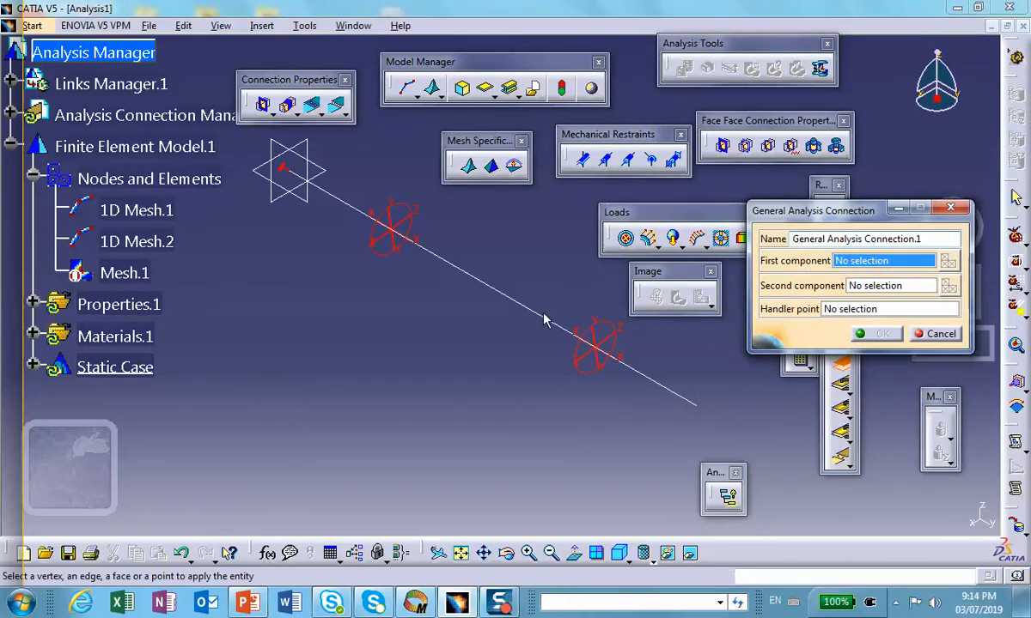
right_click(471, 273)
click(481, 319)
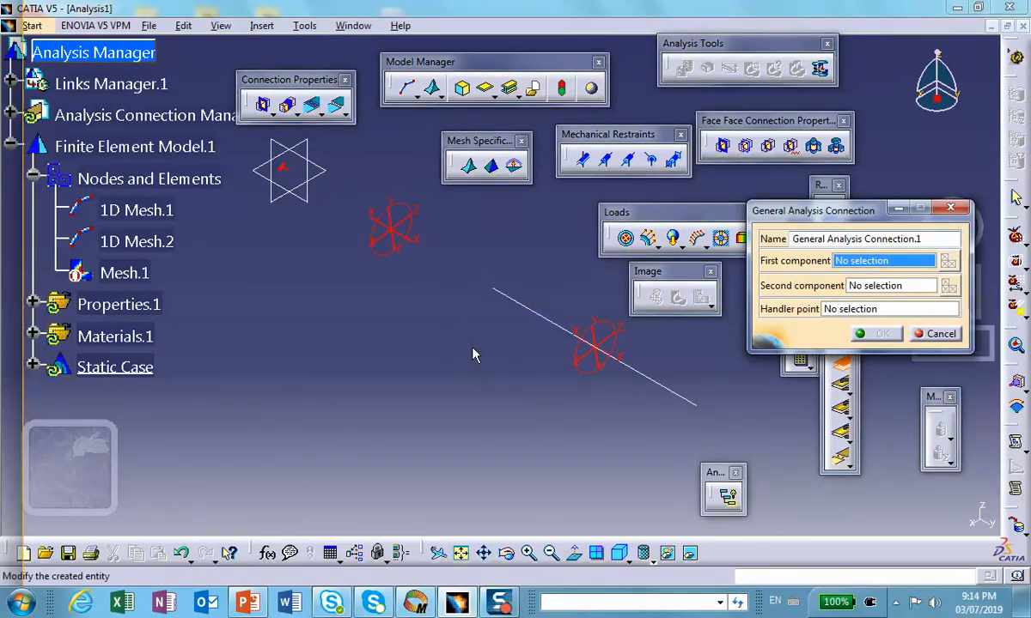
click(494, 290)
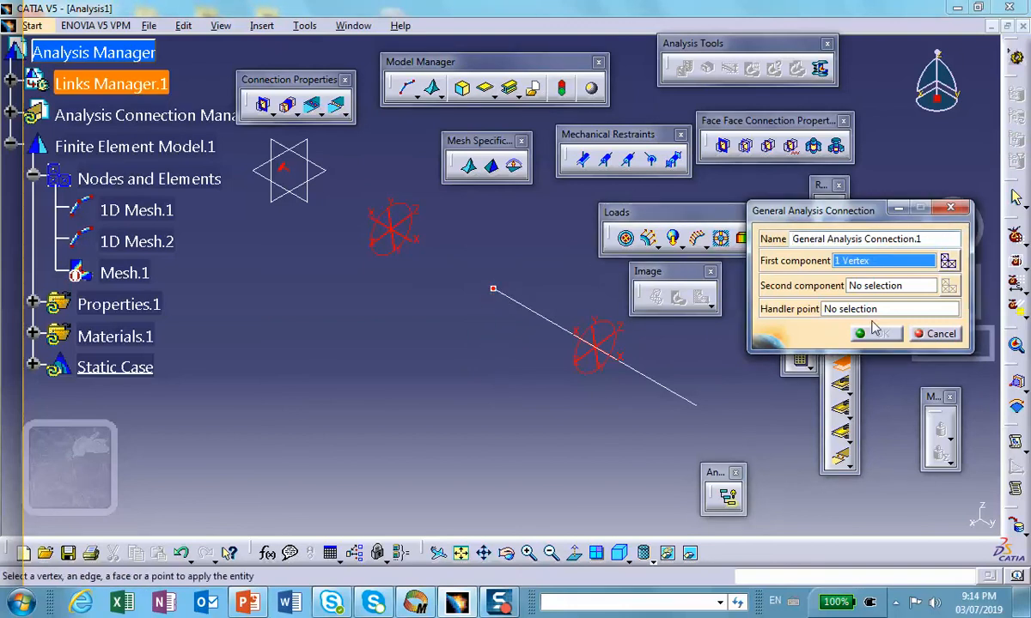
Restore the first line, hide the second, and complete the connection with the first line's mid-span vertex as second component
click(889, 290)
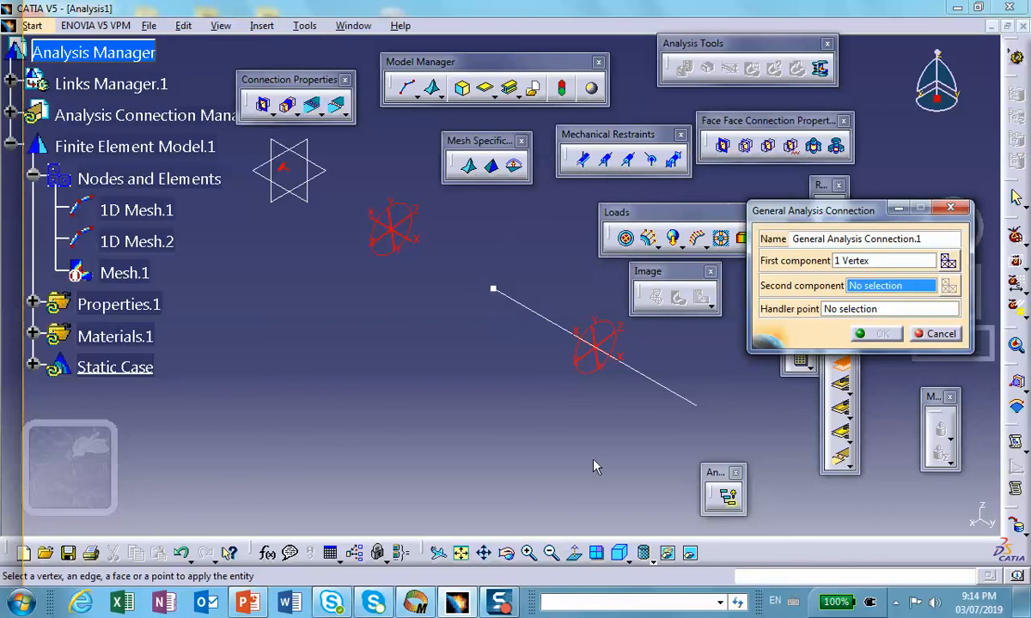
click(667, 553)
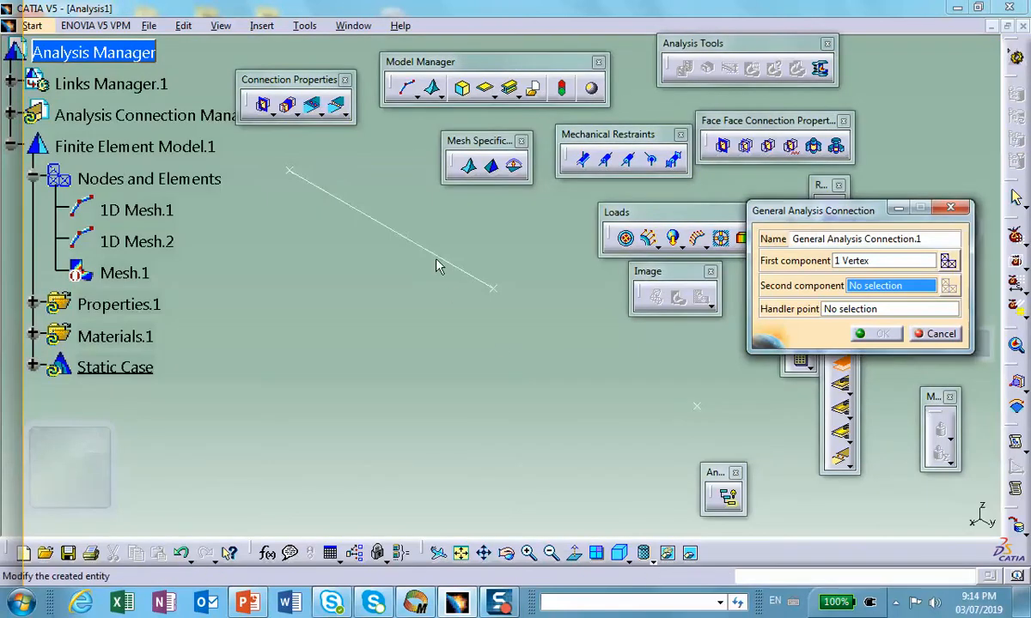
right_click(444, 261)
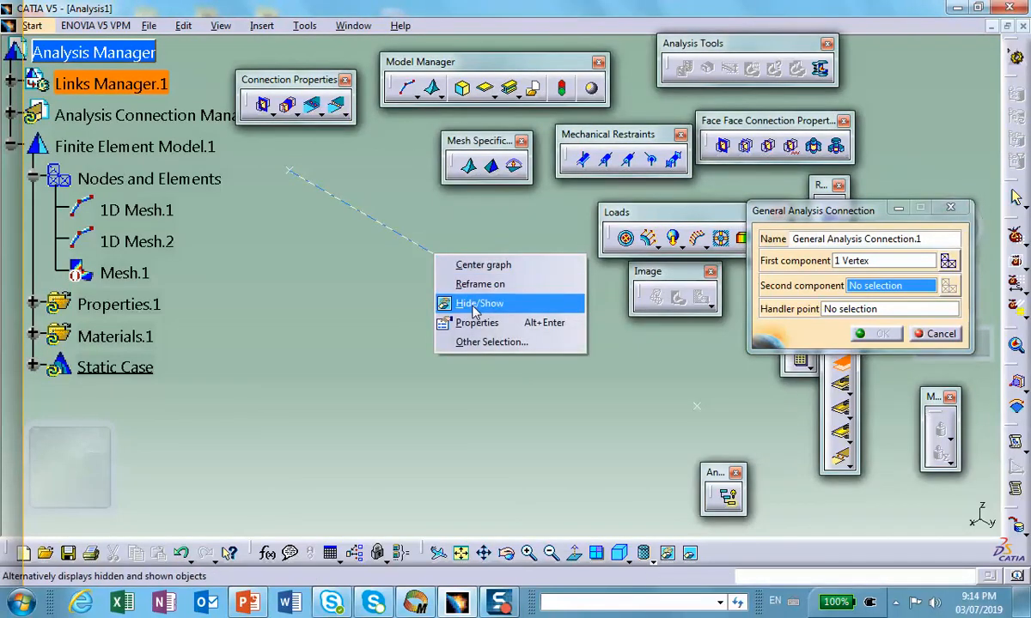
click(451, 302)
click(667, 552)
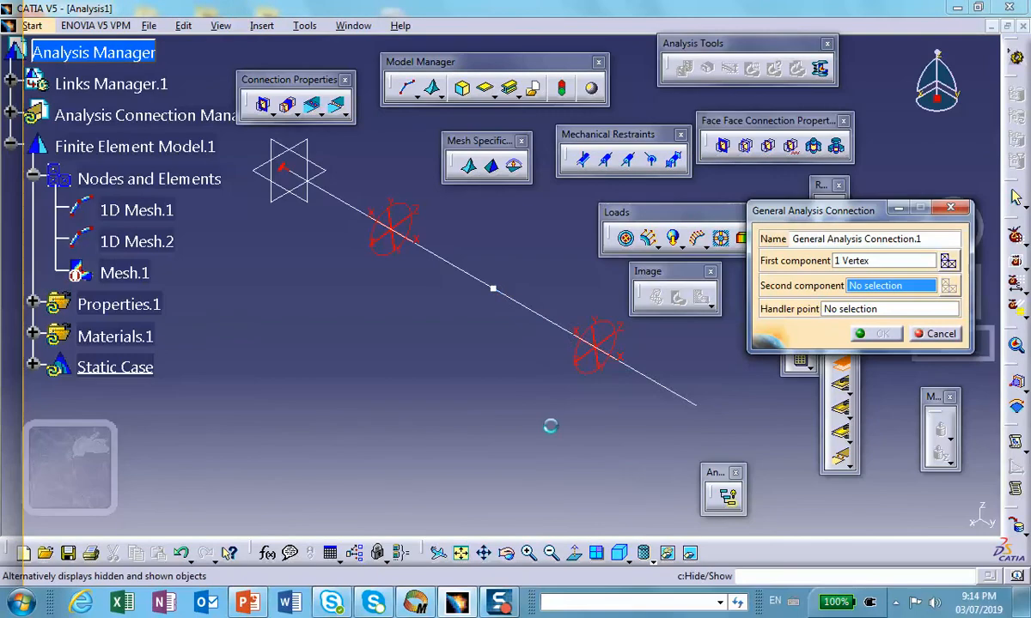
right_click(541, 316)
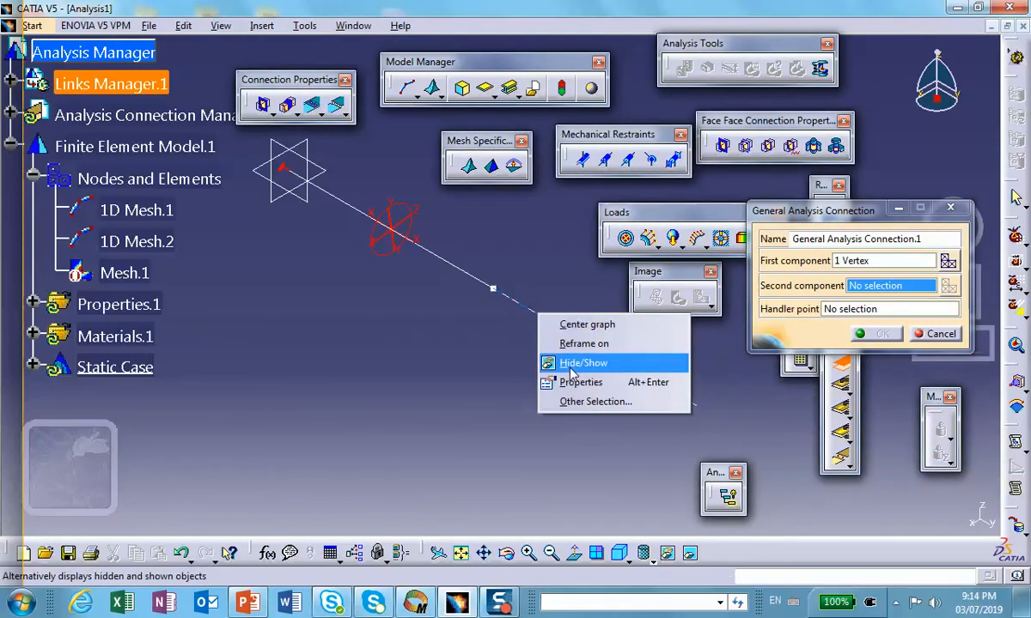
click(579, 362)
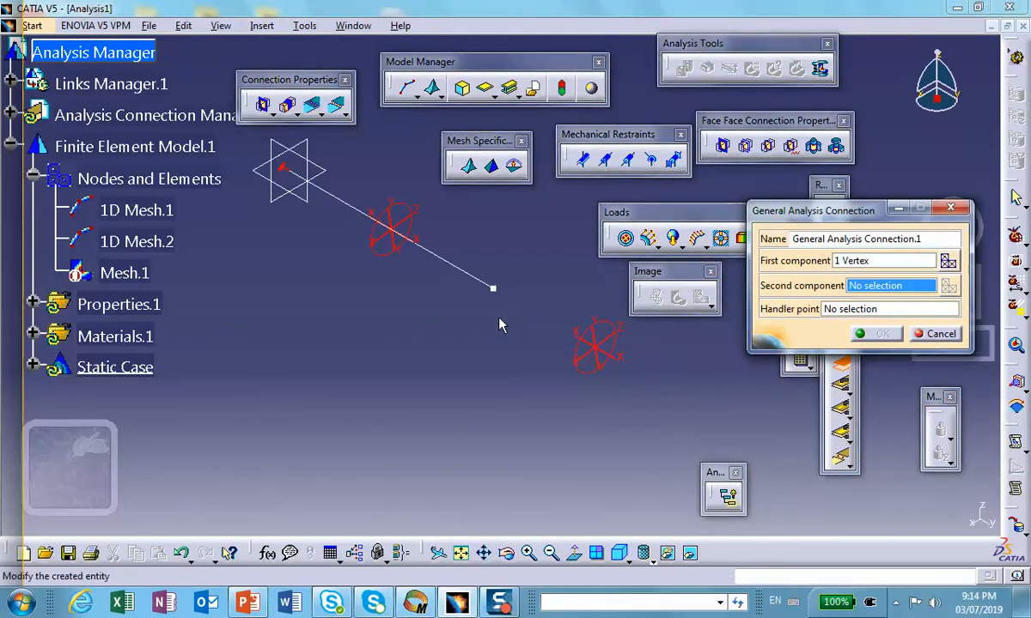
click(495, 290)
click(882, 333)
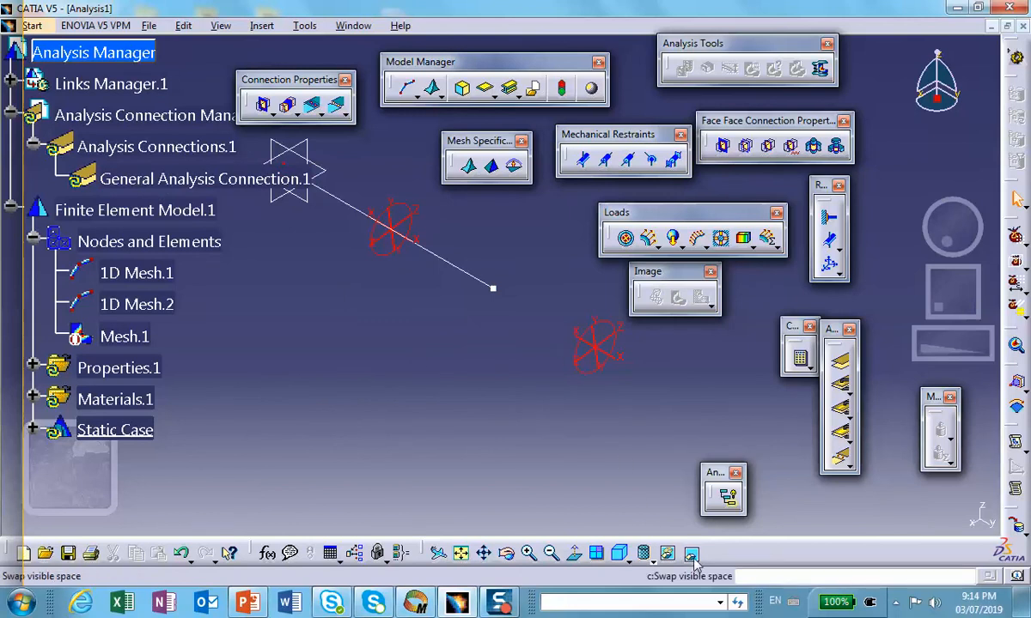
Make the second line visible again and move the Connection Properties toolbar clear of the specification tree
click(667, 553)
right_click(612, 360)
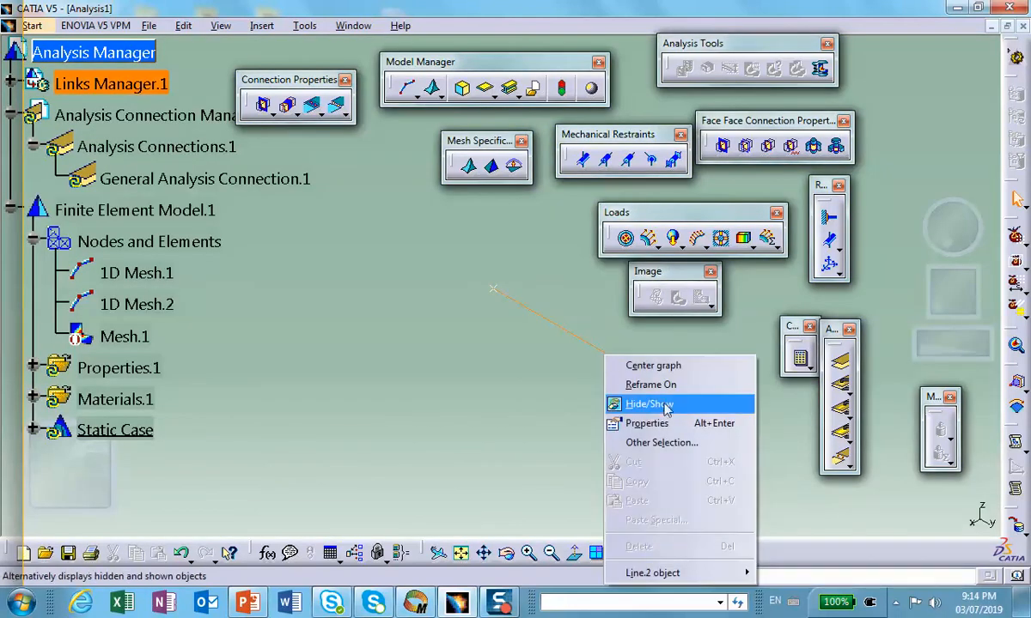
click(625, 399)
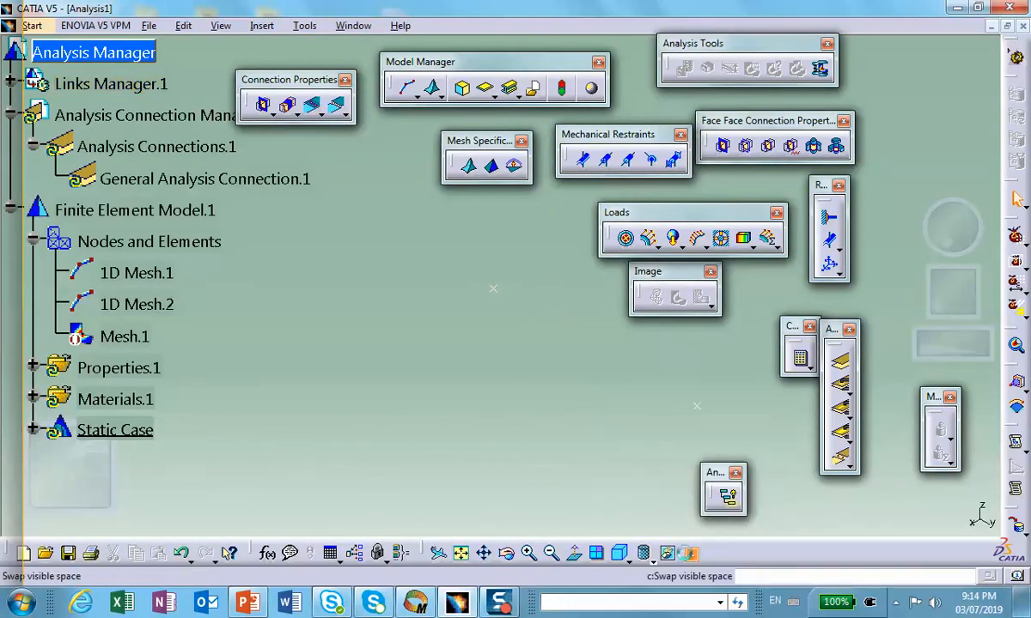
click(666, 553)
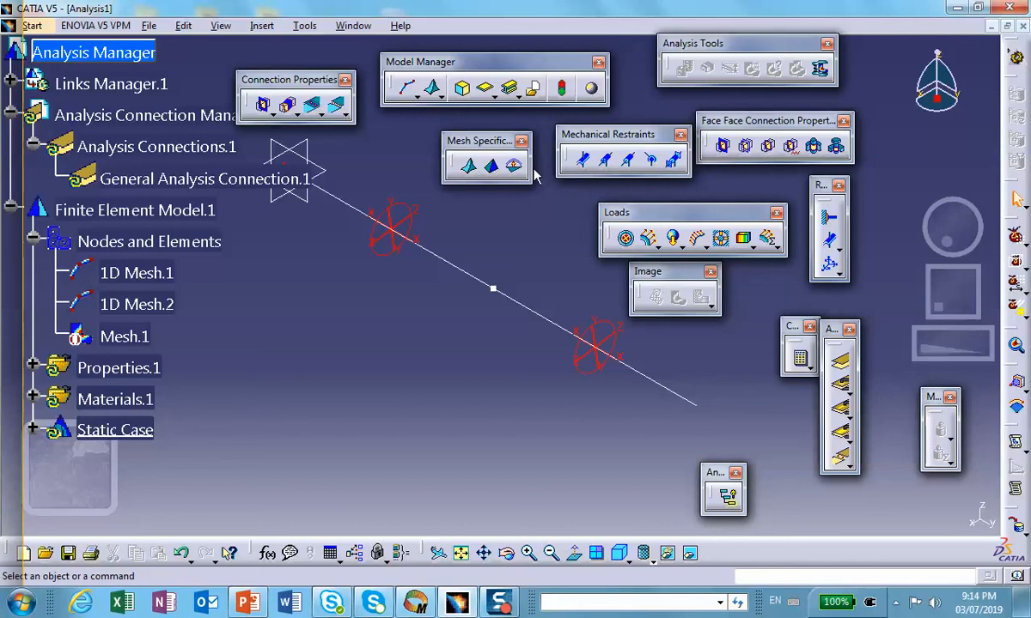
drag(272, 86, 262, 74)
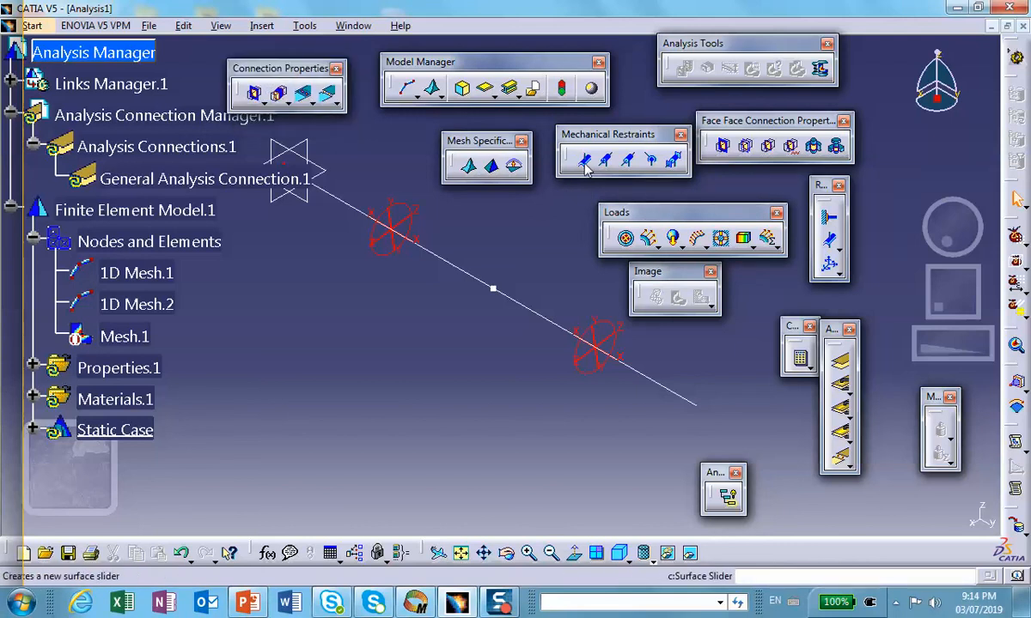
Create a rigid connection property using the general analysis connection between the two lines as its support
click(286, 102)
drag(291, 117, 262, 322)
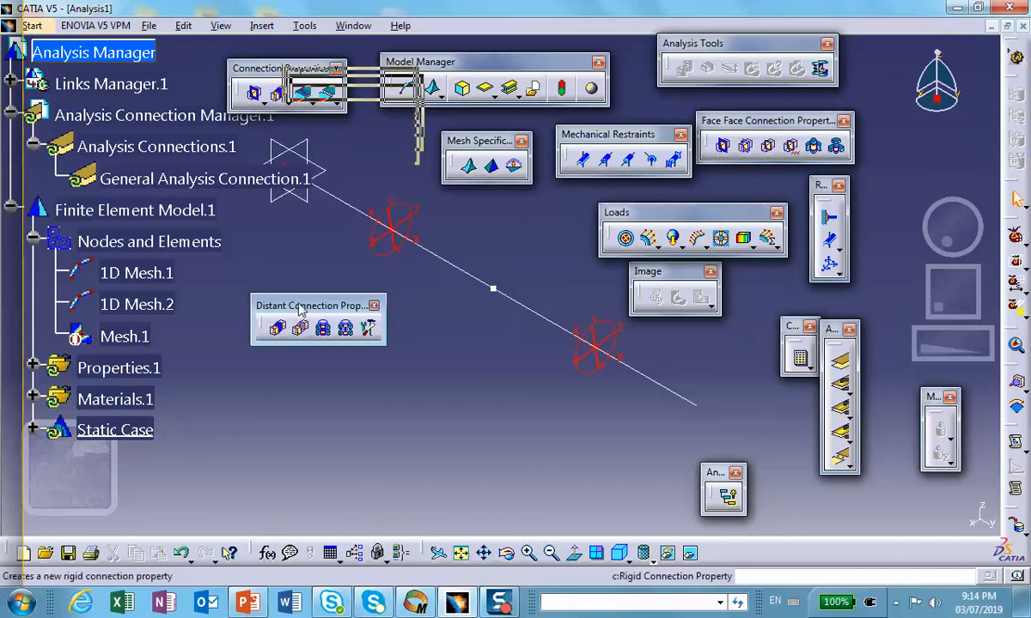
click(278, 329)
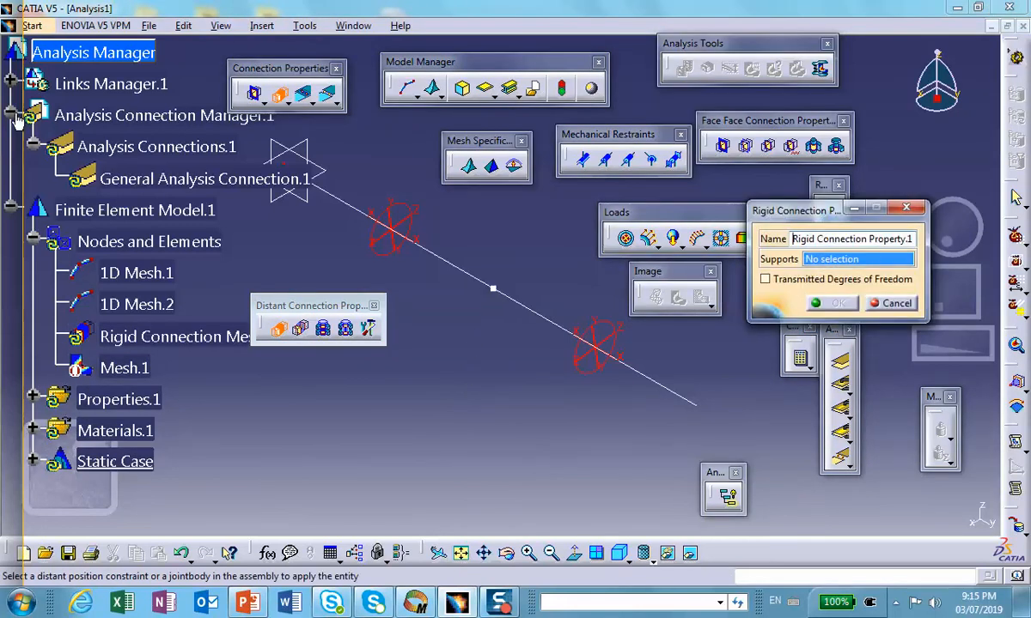
click(164, 182)
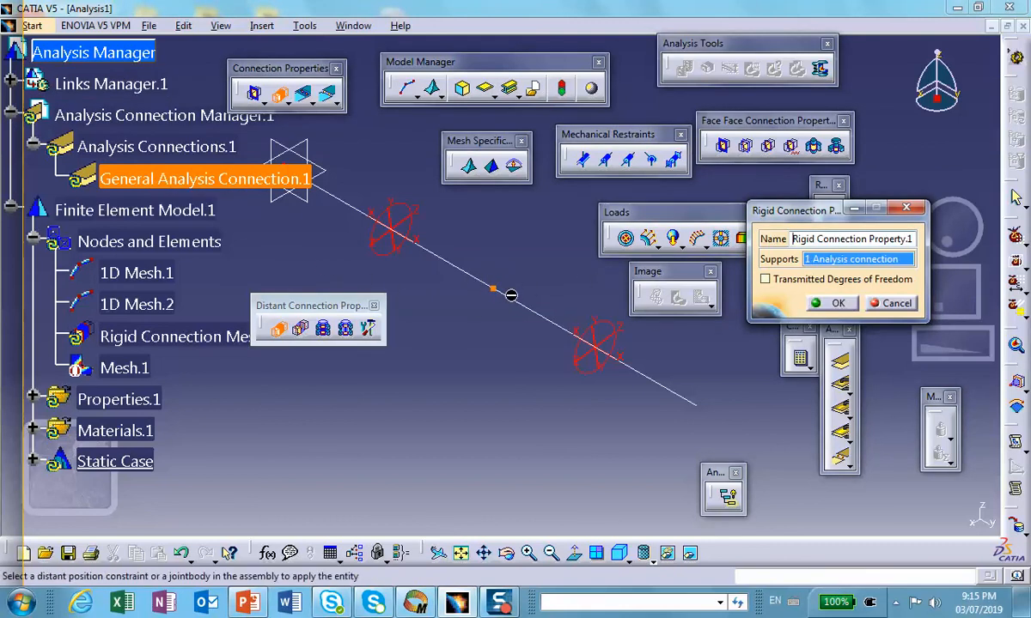
click(845, 305)
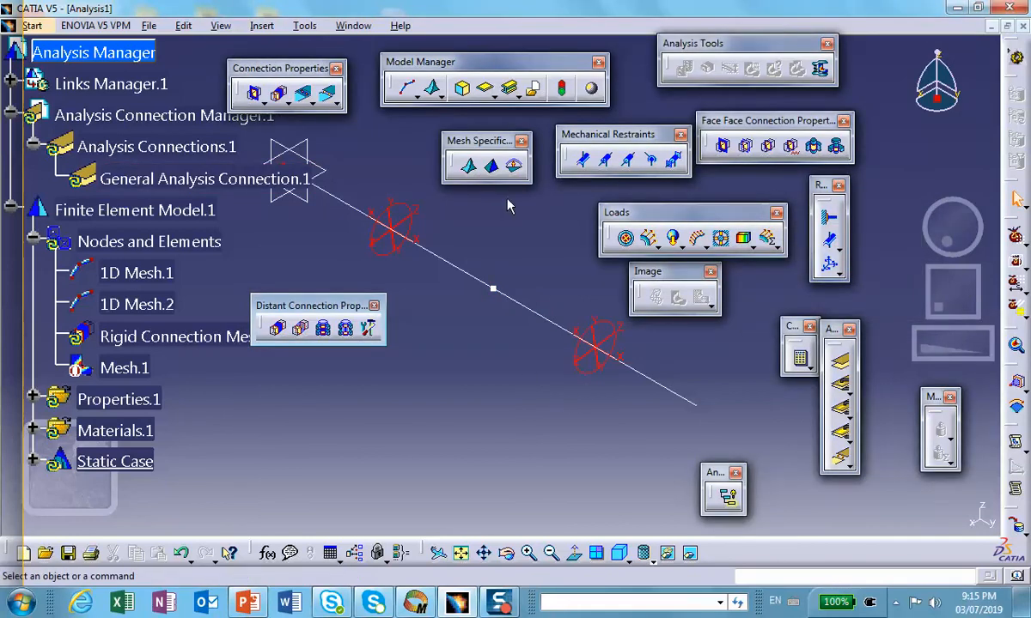
Apply a distributed force of -200 lbf in the global Z direction to the mid-span vertex
middle_drag(322, 220, 376, 287)
click(648, 237)
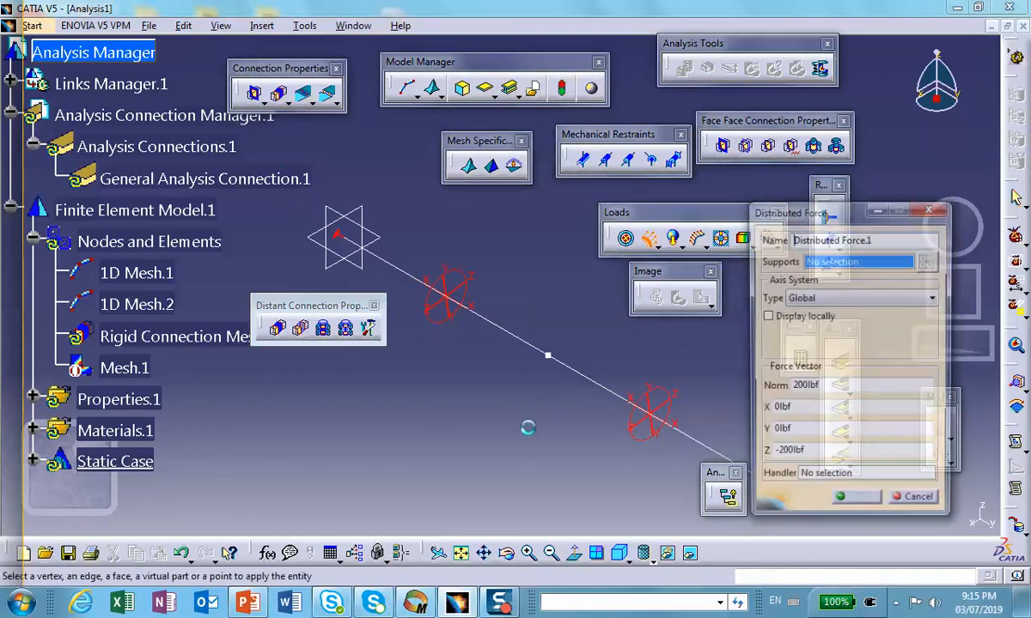
click(546, 357)
middle_drag(547, 414, 547, 286)
scroll(501, 352, up, 1)
middle_drag(499, 354, 432, 257)
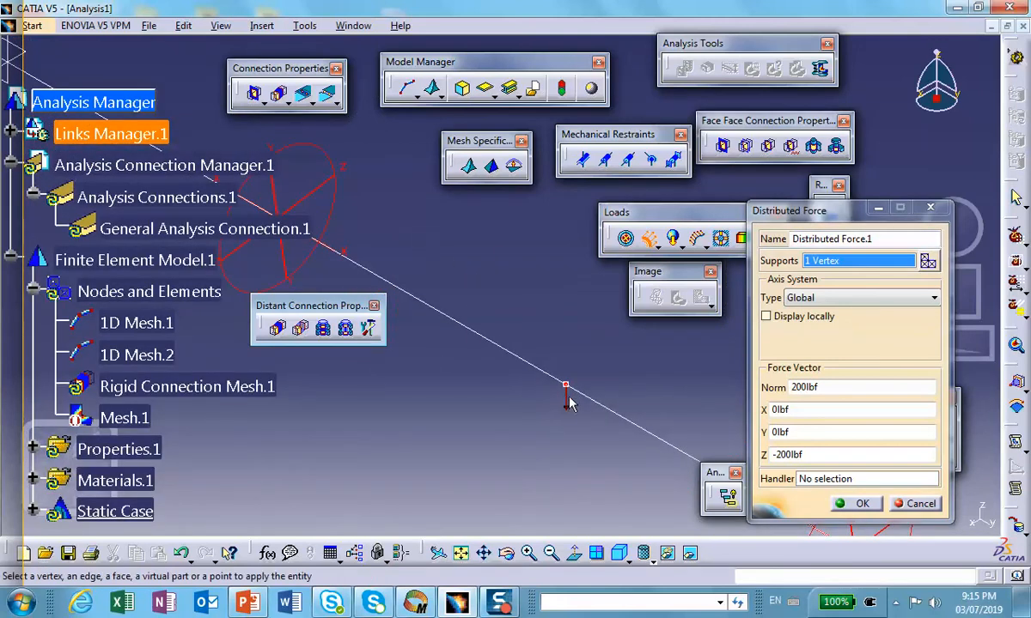
click(859, 504)
Compute the analysis, continuing past the resource estimation, and display the translational displacement vector image
middle_drag(473, 394, 509, 486)
middle_drag(506, 380, 580, 467)
middle_click(567, 420)
middle_click(582, 481)
middle_drag(468, 307, 504, 460)
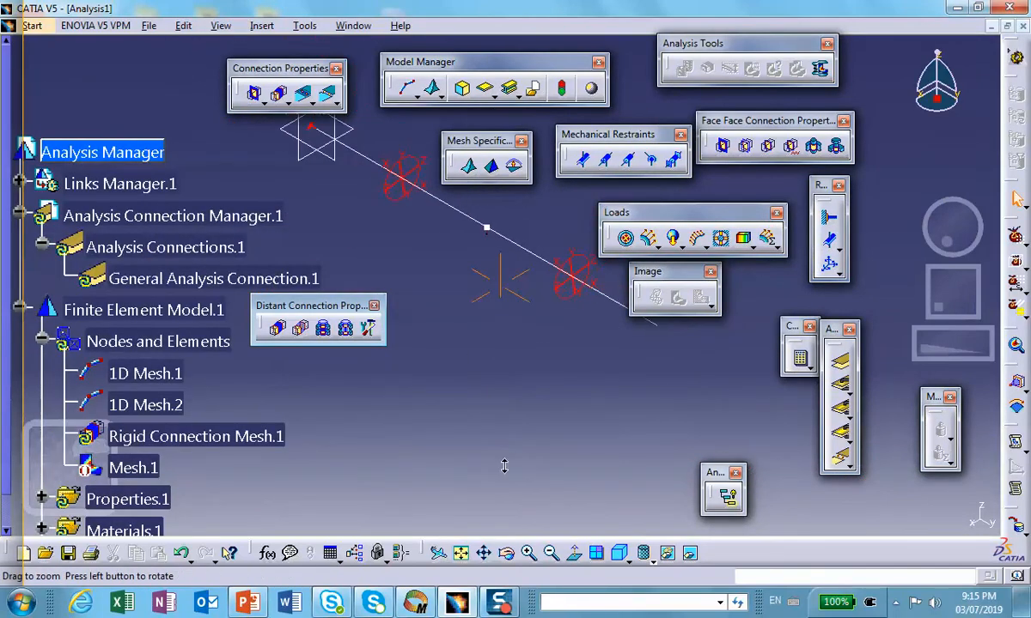
middle_drag(479, 357, 483, 388)
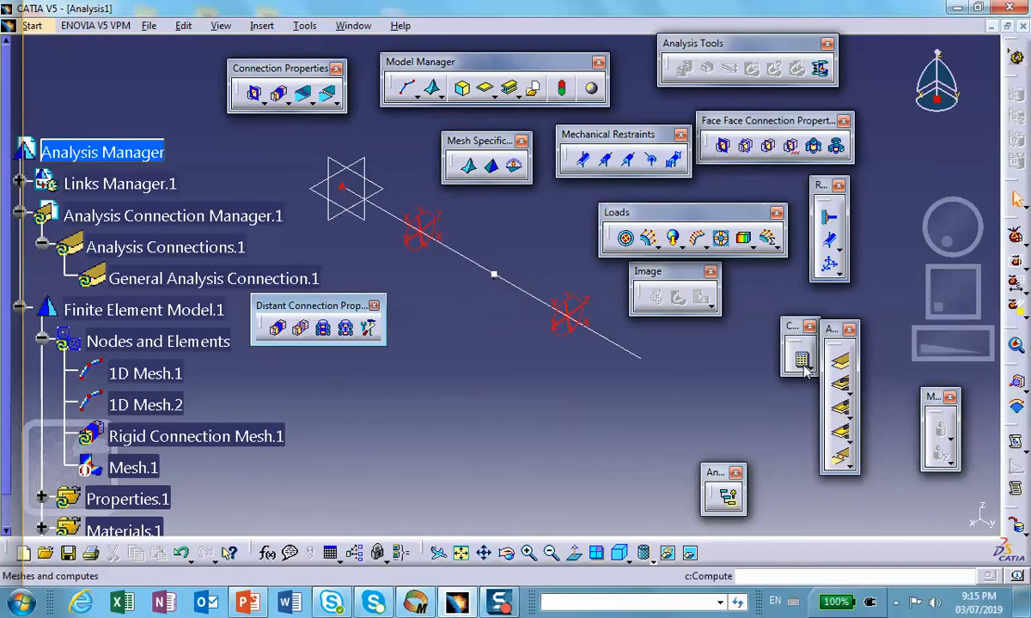
click(802, 361)
click(889, 508)
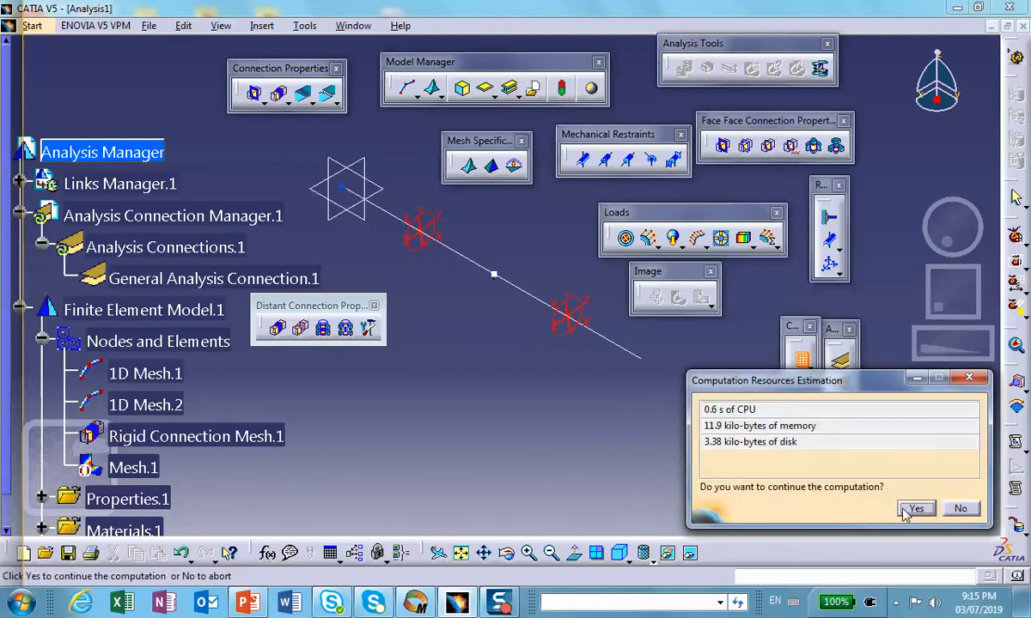
click(916, 509)
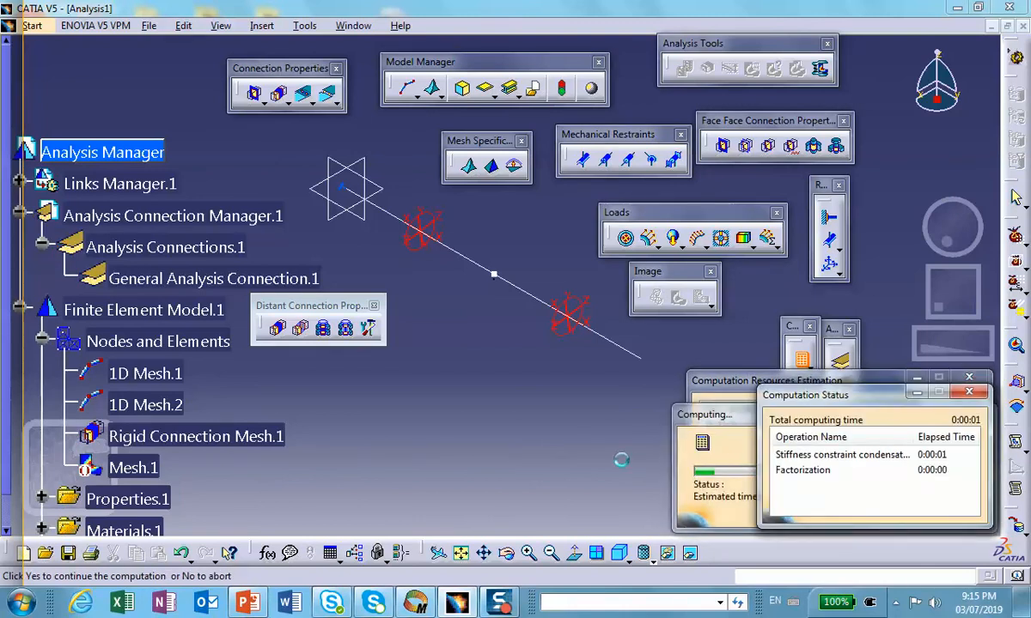
click(656, 296)
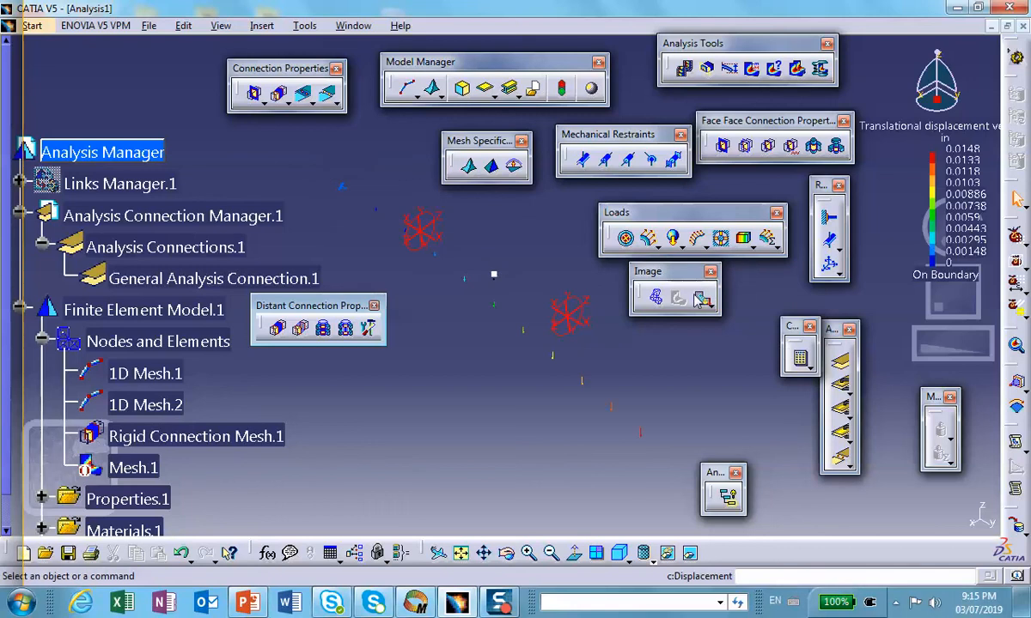